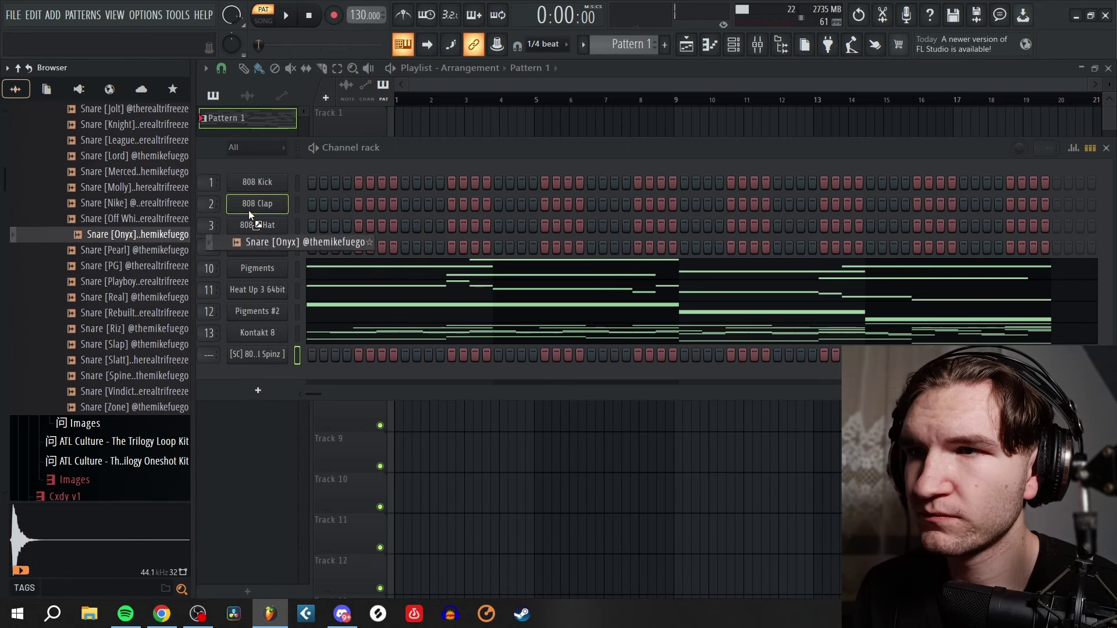
# - Load Snare [Onyx] into the 808 Clap channel and place hits on steps 9, 25, 41 and 57
pyautogui.press('space')
pyautogui.press('space')
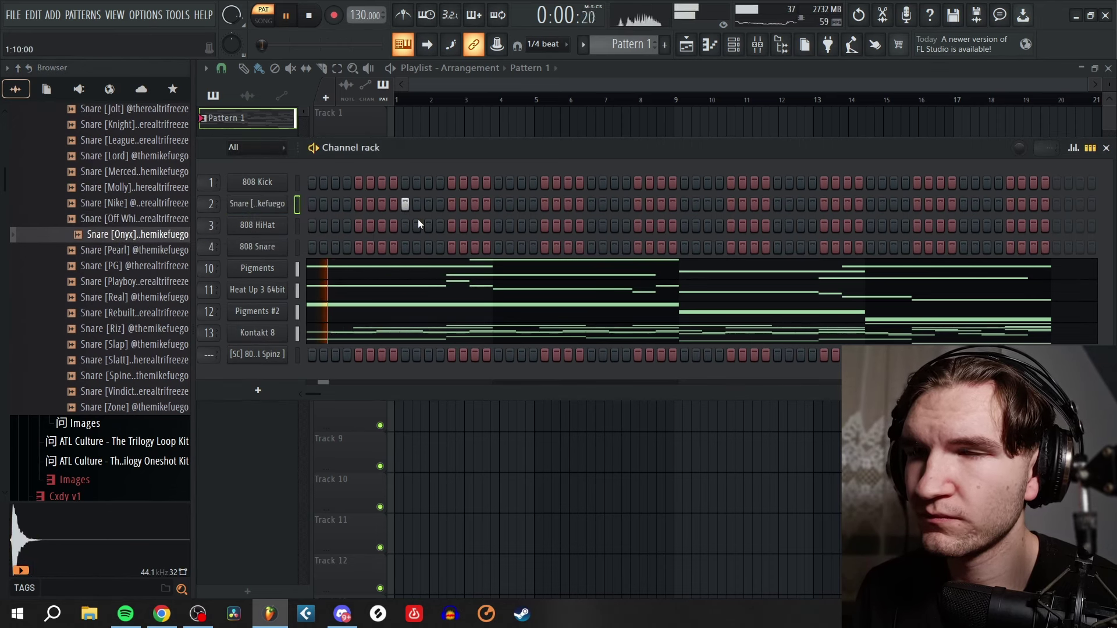
pyautogui.click(591, 205)
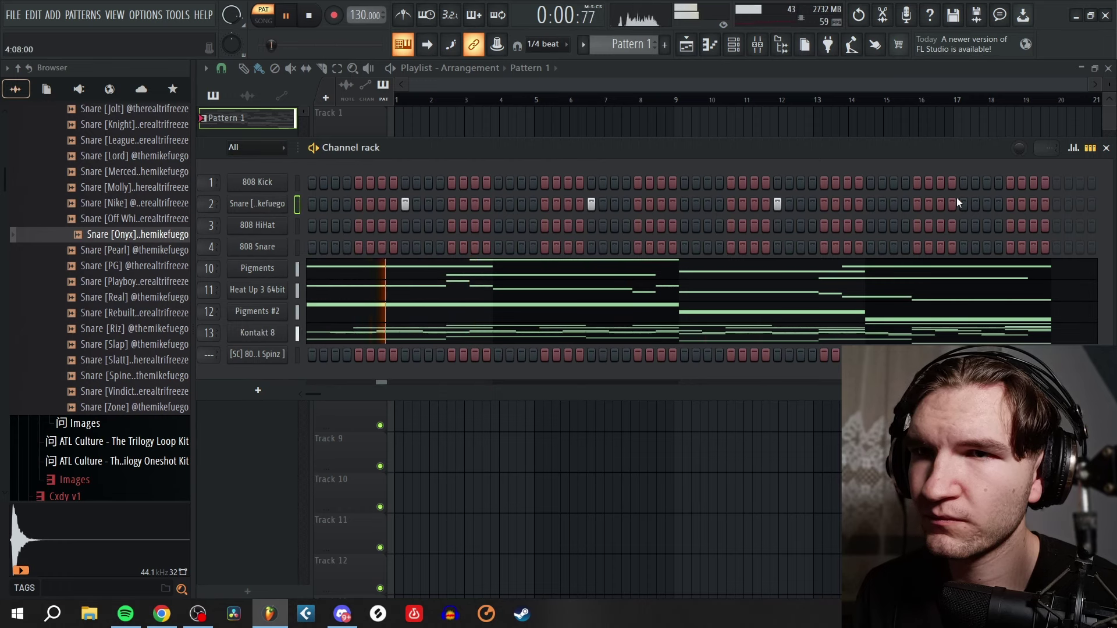
# - Audition several samples in the Snares folder and replace the 808 Snare channel's sample with Snare [League]
pyautogui.scroll(4, 113, 278)
pyautogui.click(110, 269)
pyautogui.press('space')
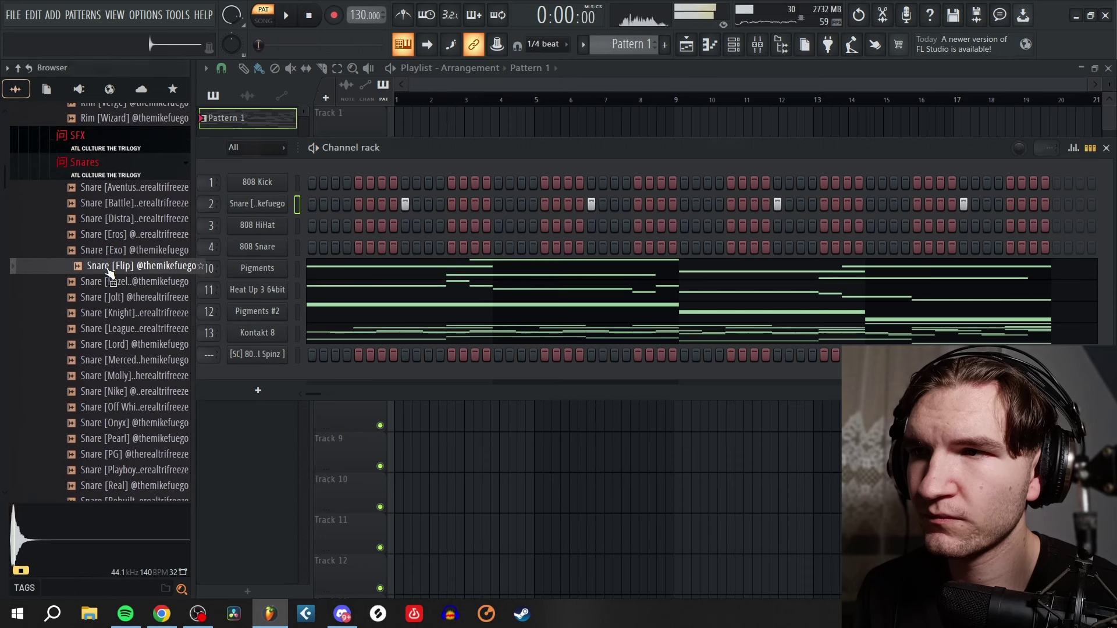
pyautogui.click(103, 252)
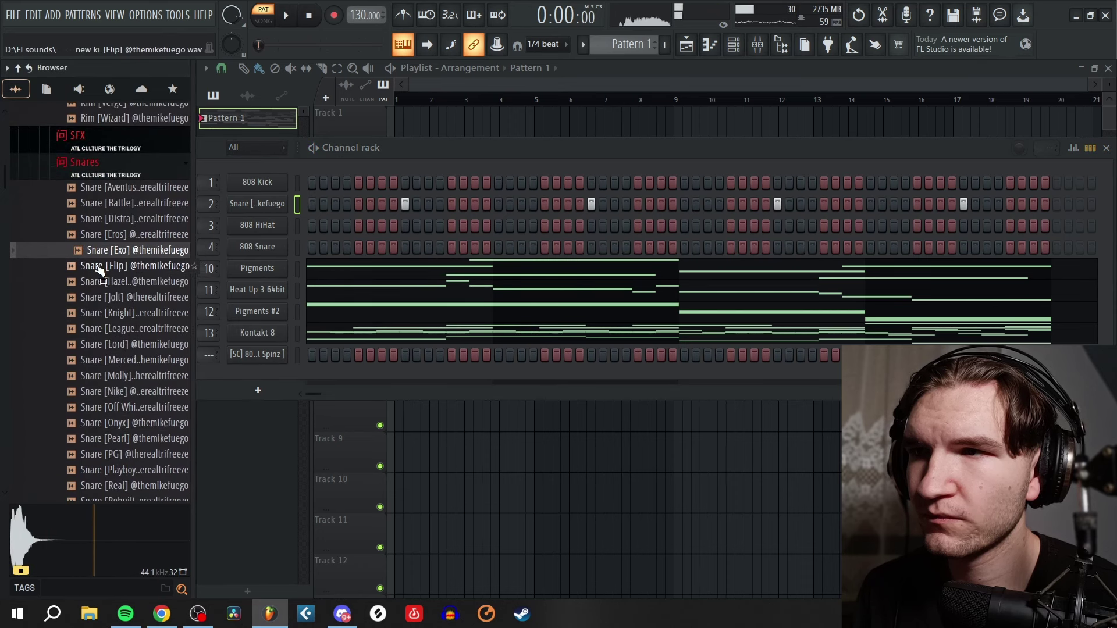
pyautogui.click(104, 283)
pyautogui.click(107, 298)
pyautogui.click(109, 312)
pyautogui.click(111, 329)
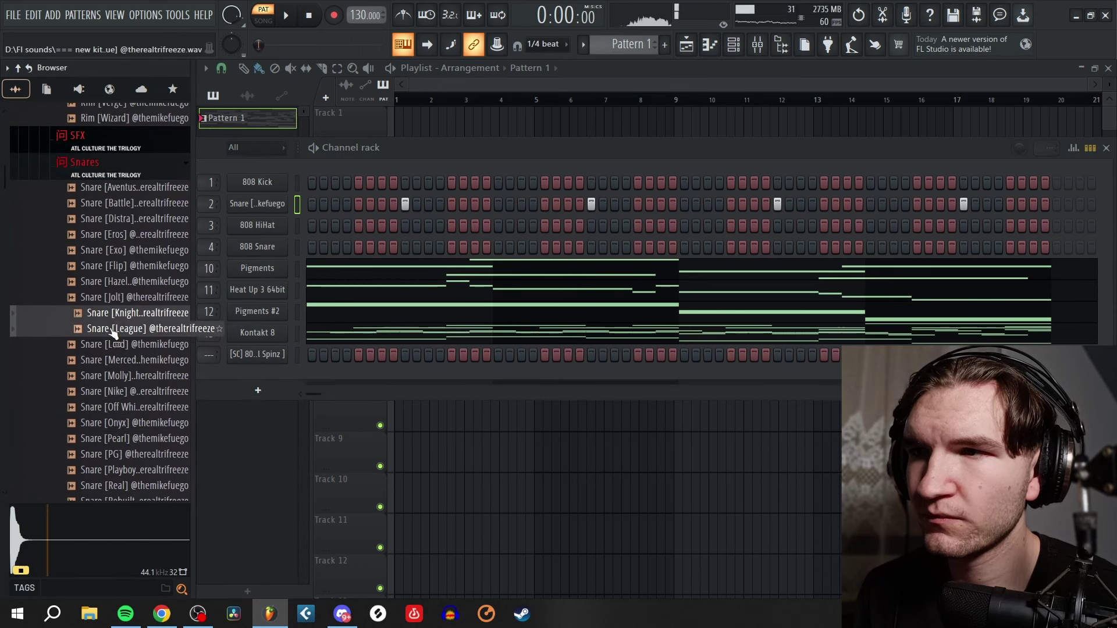
pyautogui.moveTo(211, 312); pyautogui.dragTo(262, 247)
# - Place Snare [League] hits on steps 19, 51 and 55 while the pattern plays
pyautogui.press('space')
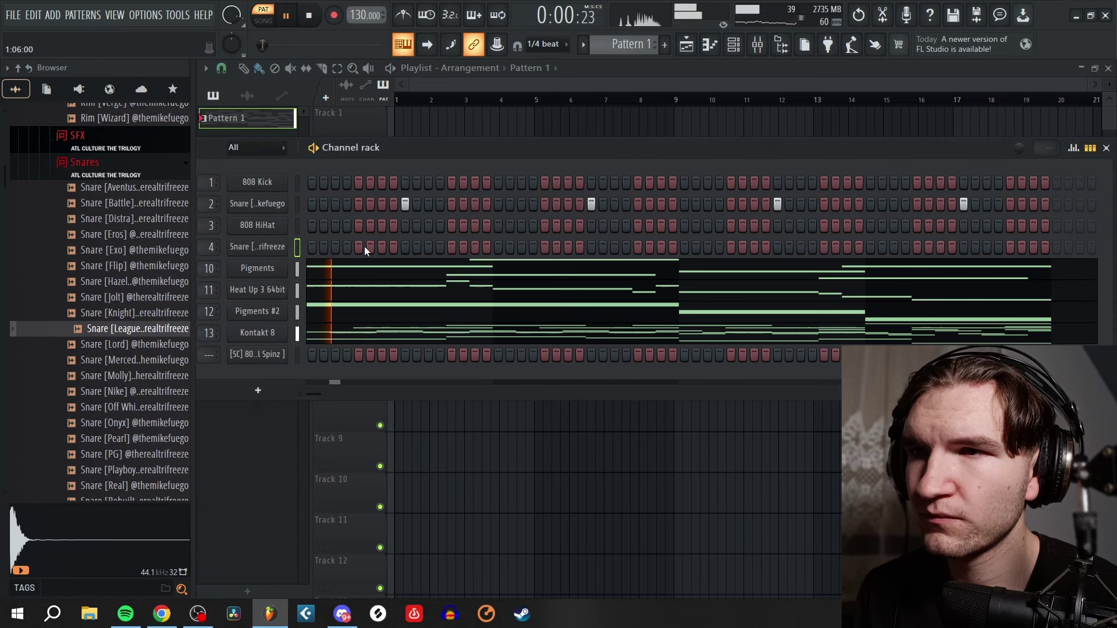
pyautogui.click(524, 247)
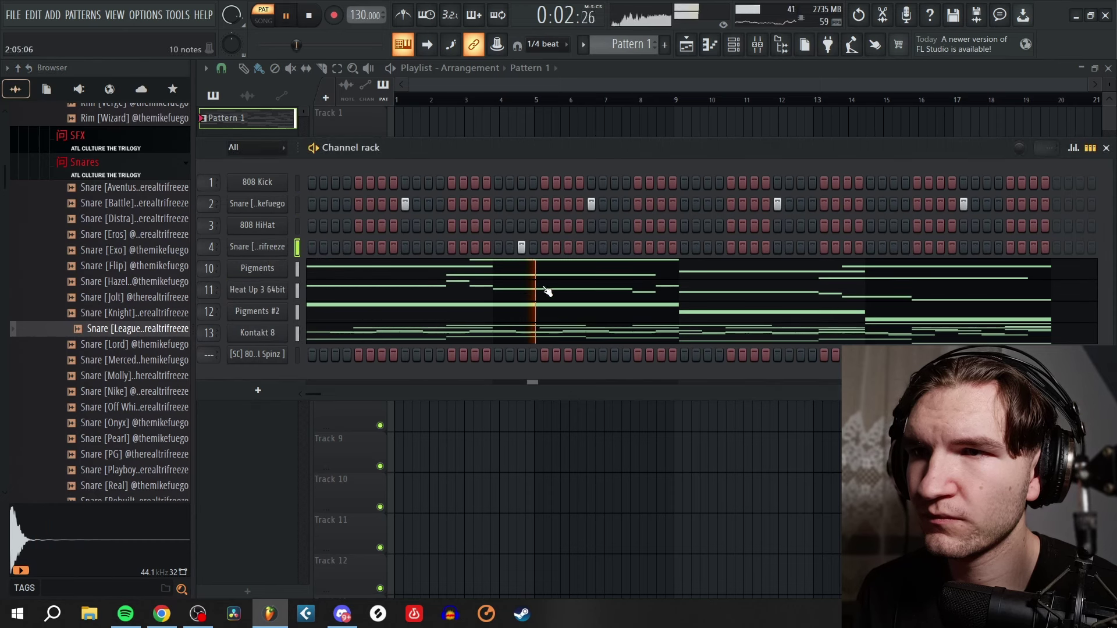
pyautogui.click(895, 248)
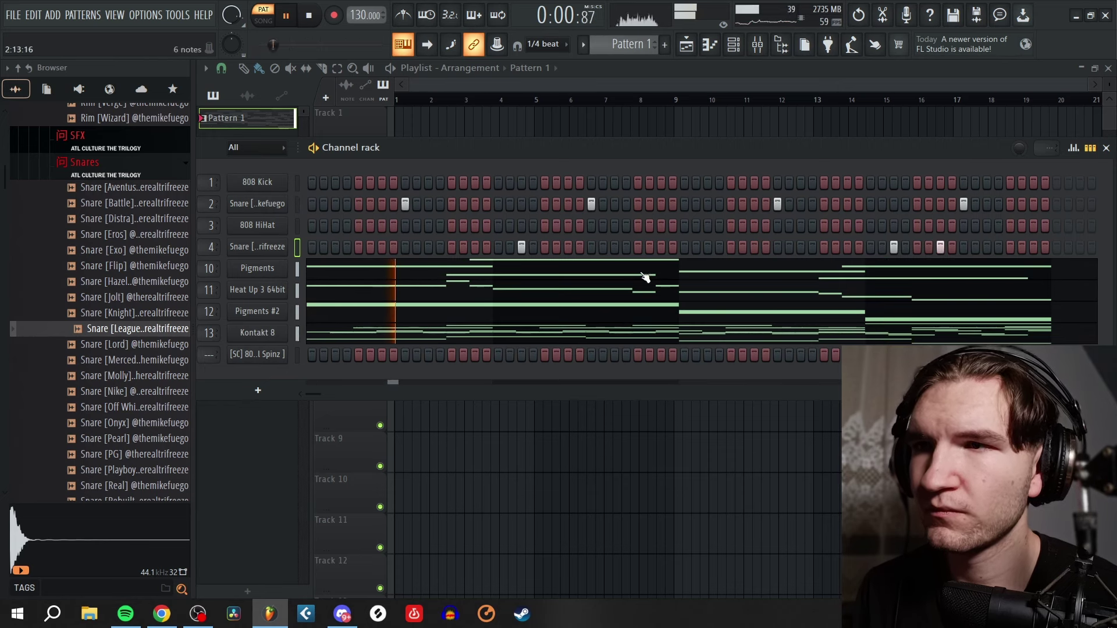
# - Find Hi Hat [Elite] in the Hi Hats folder and load it into the 808 HiHat channel
pyautogui.scroll(10, 116, 282)
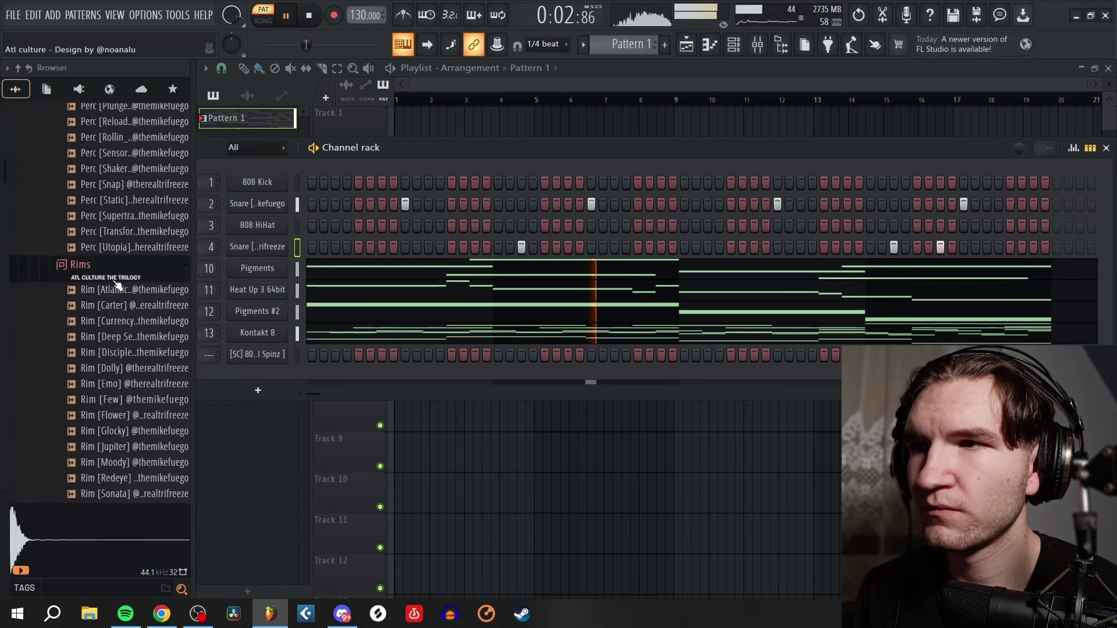
pyautogui.scroll(15, 116, 284)
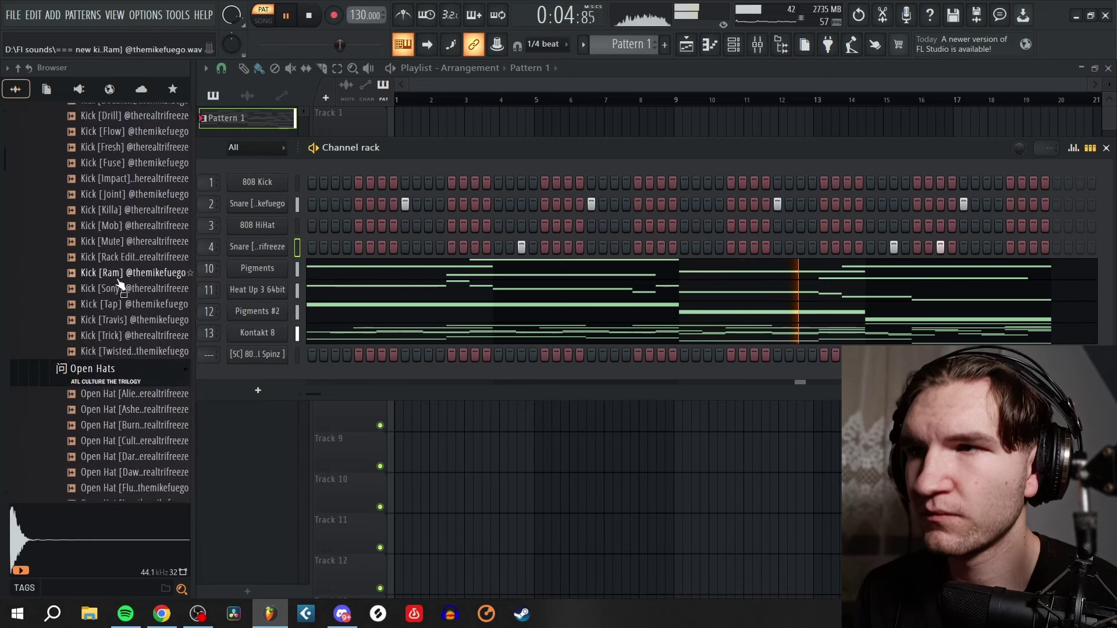
pyautogui.scroll(12, 119, 283)
pyautogui.press('space')
pyautogui.click(114, 277)
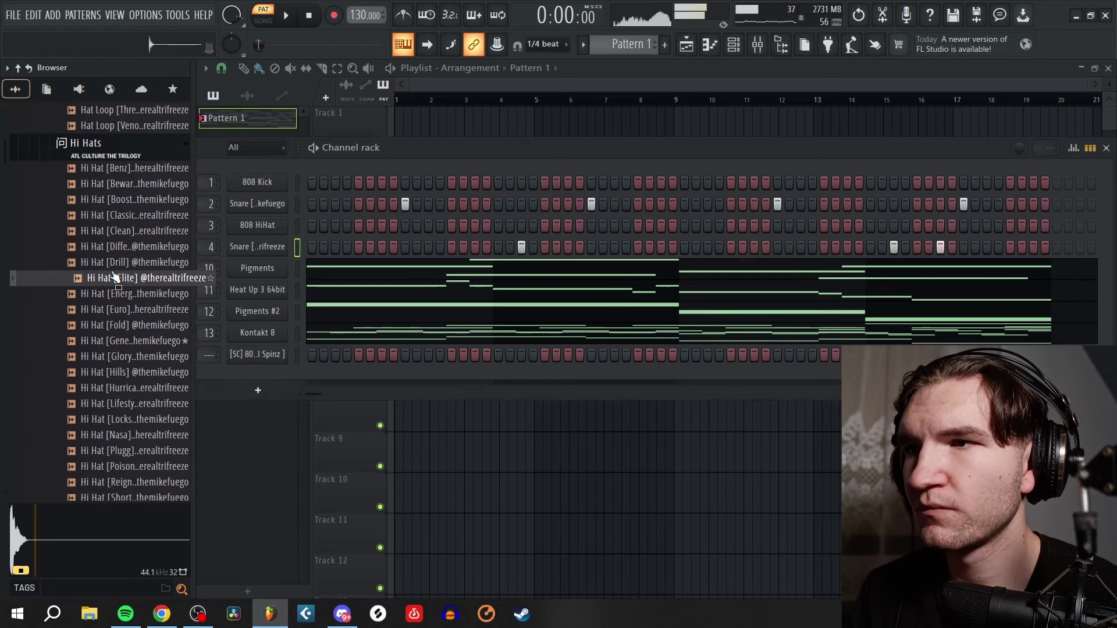
pyautogui.moveTo(113, 280); pyautogui.dragTo(267, 230)
# - Fill the hi-hat channel every 2 steps and add extra hits in between, including one on step 6
pyautogui.rightClick(267, 229)
pyautogui.click(463, 270)
pyautogui.press('space')
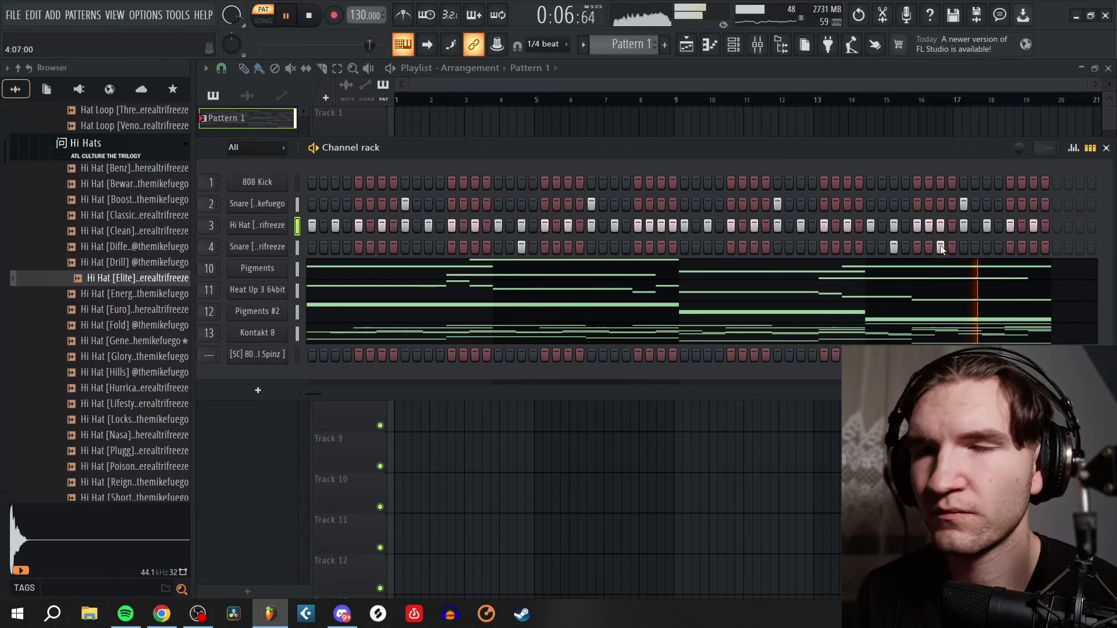
pyautogui.click(372, 230)
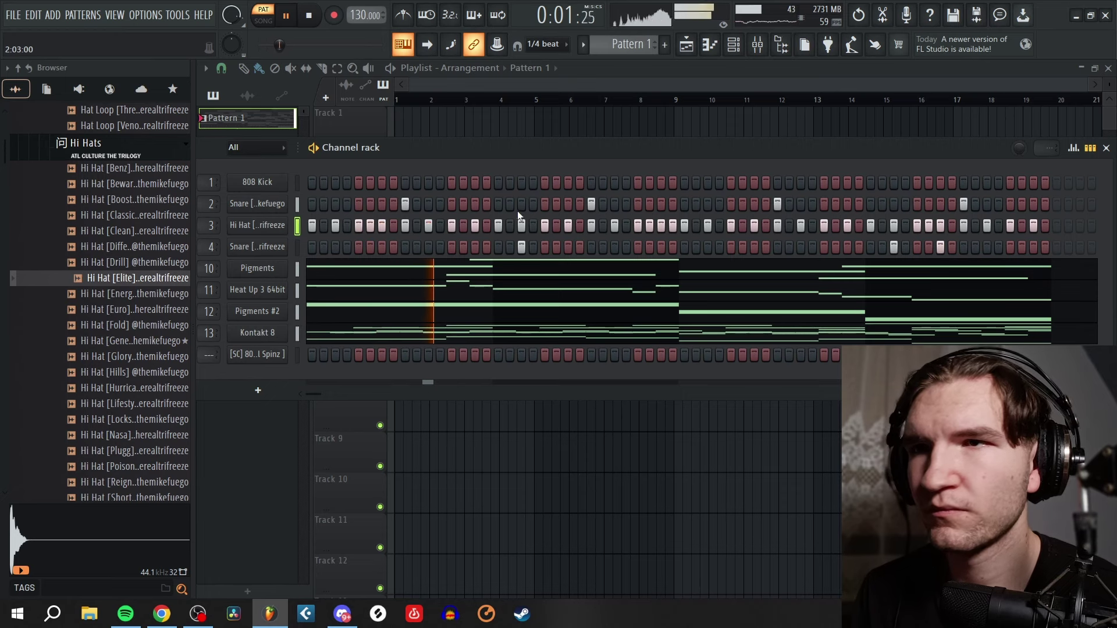
# - Lower the mixer volumes of Inserts 2, 3 and 4 to balance the snares and hi-hat, with Insert 2 at -4.3 dB
pyautogui.click(758, 45)
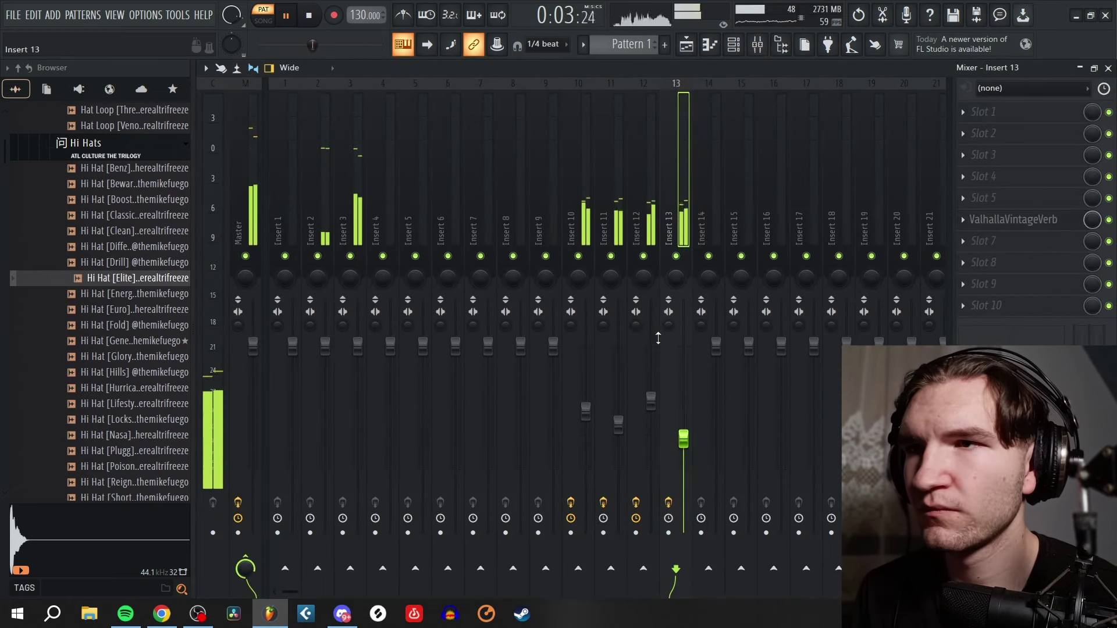
pyautogui.moveTo(358, 346); pyautogui.dragTo(358, 407)
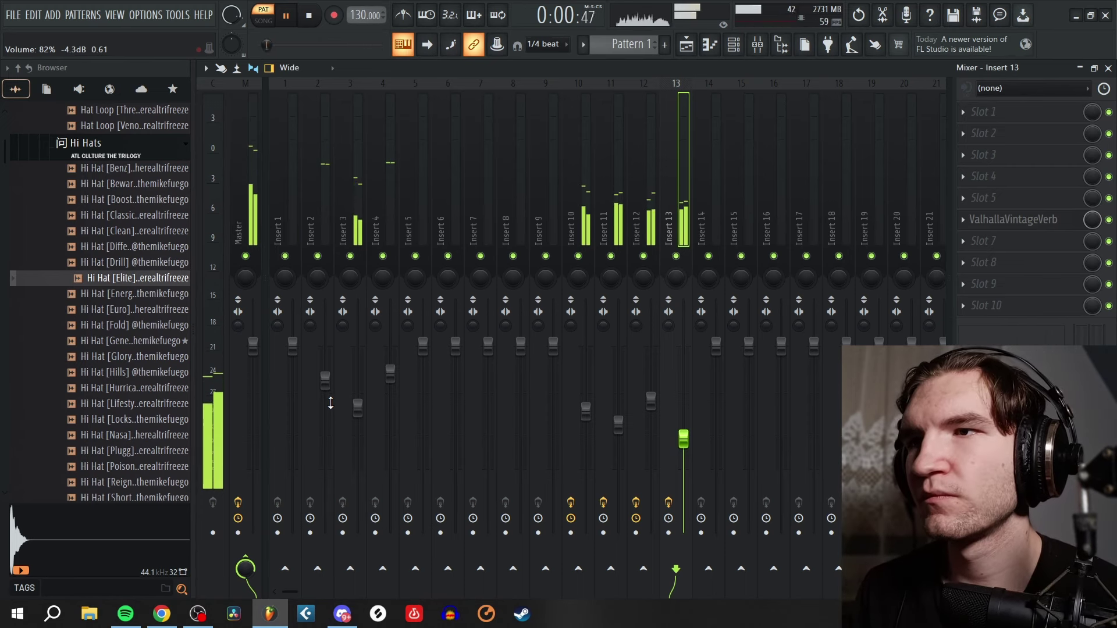
# - Route the International Spinz 808 channel to mixer Insert 14 and make it cut itself
pyautogui.click(738, 47)
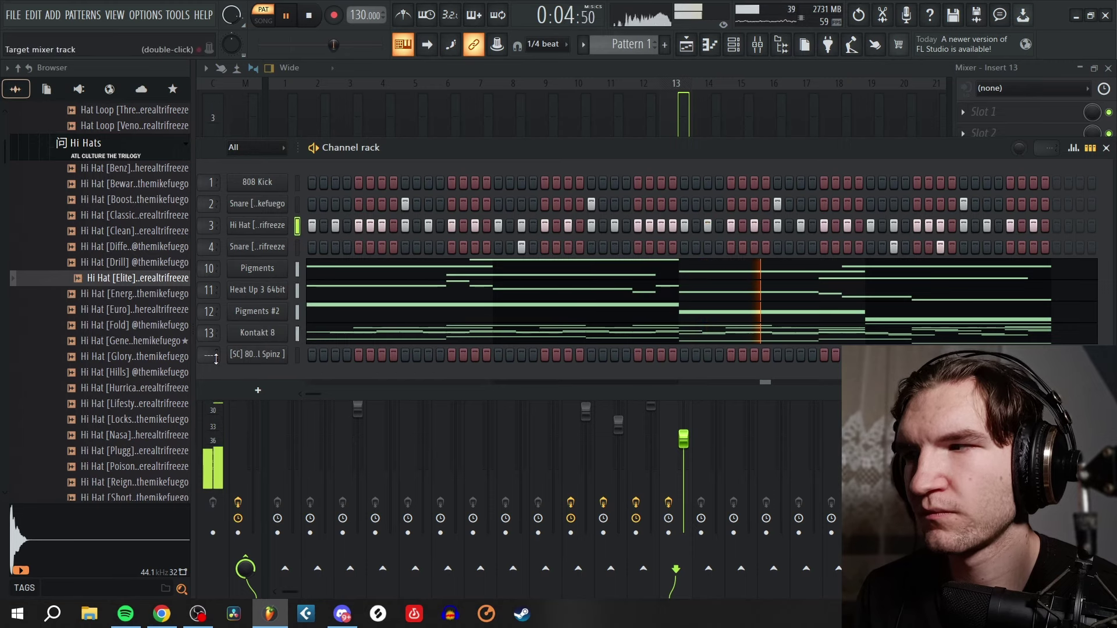
pyautogui.scroll(12, 219, 358)
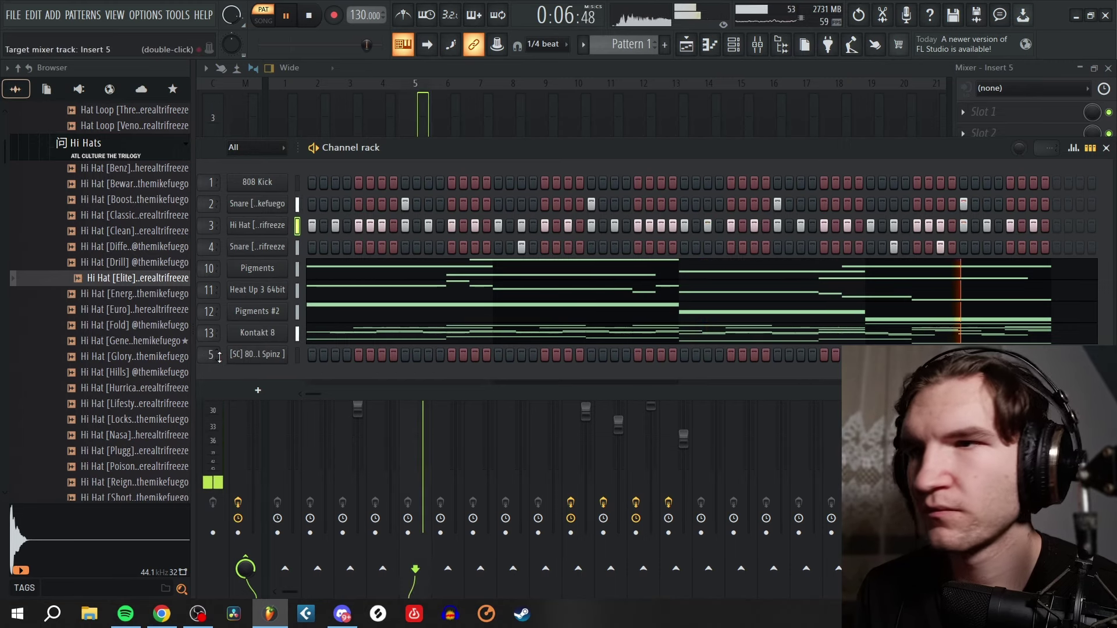
pyautogui.scroll(2, 219, 358)
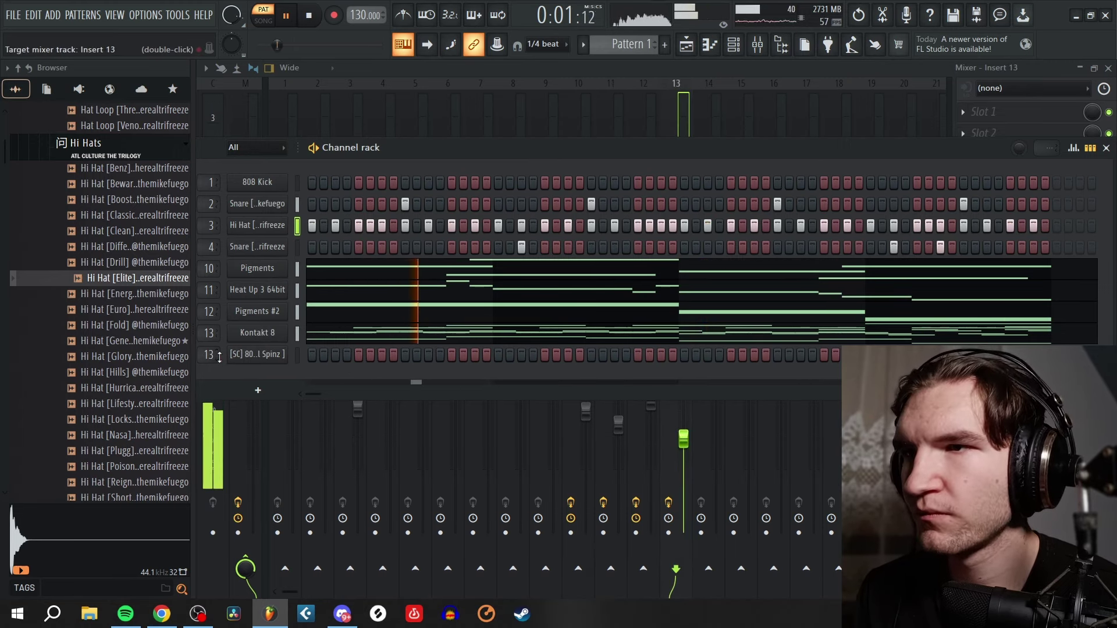
pyautogui.rightClick(266, 361)
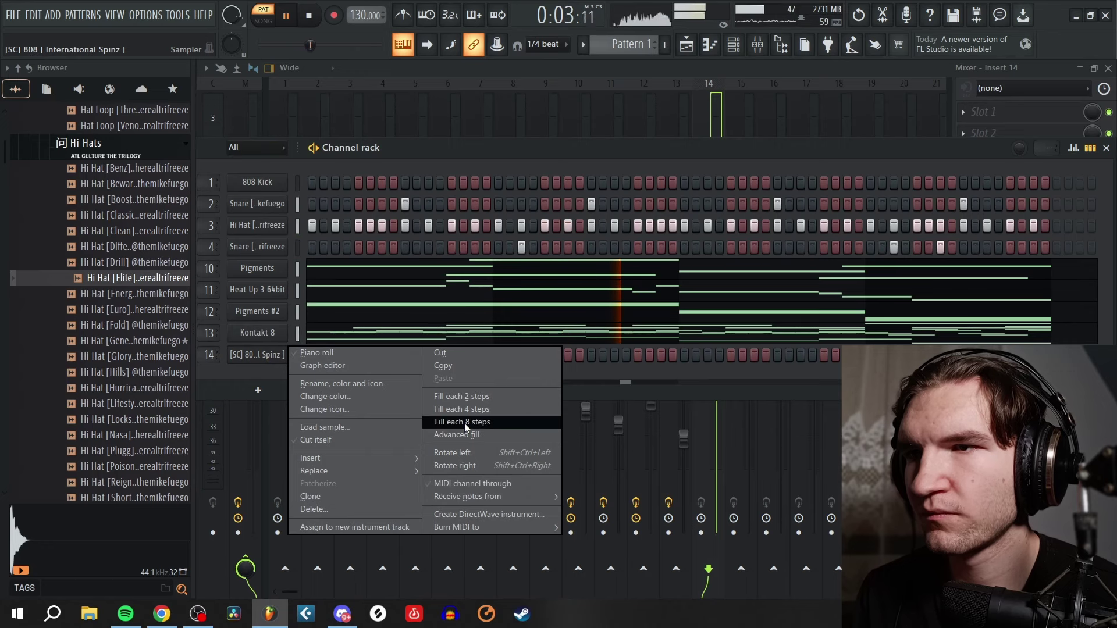
pyautogui.click(317, 440)
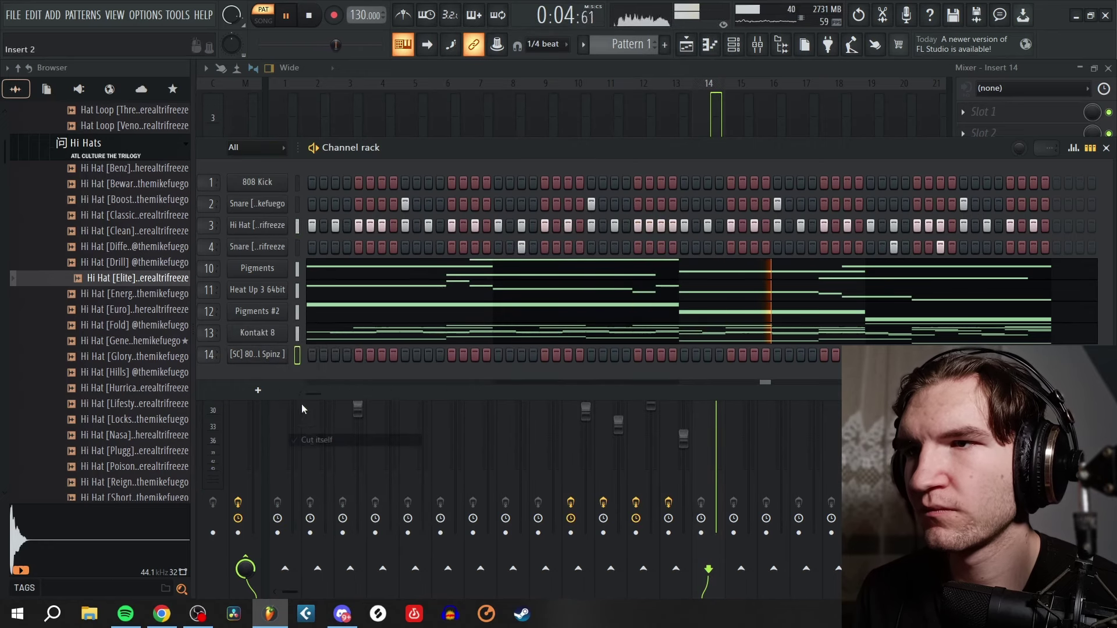
# - Shape the 808 sample with more Boost, a 25% EQ shift, and a volume envelope with a 31% hold time
pyautogui.click(282, 356)
pyautogui.click(473, 275)
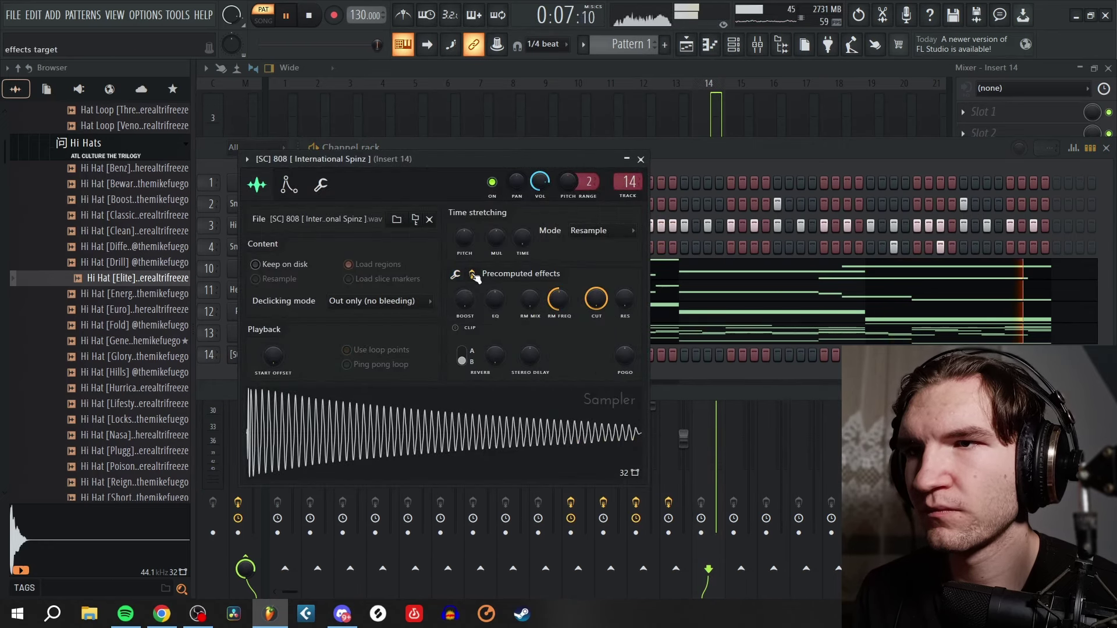
pyautogui.scroll(3, 471, 311)
pyautogui.scroll(5, 503, 309)
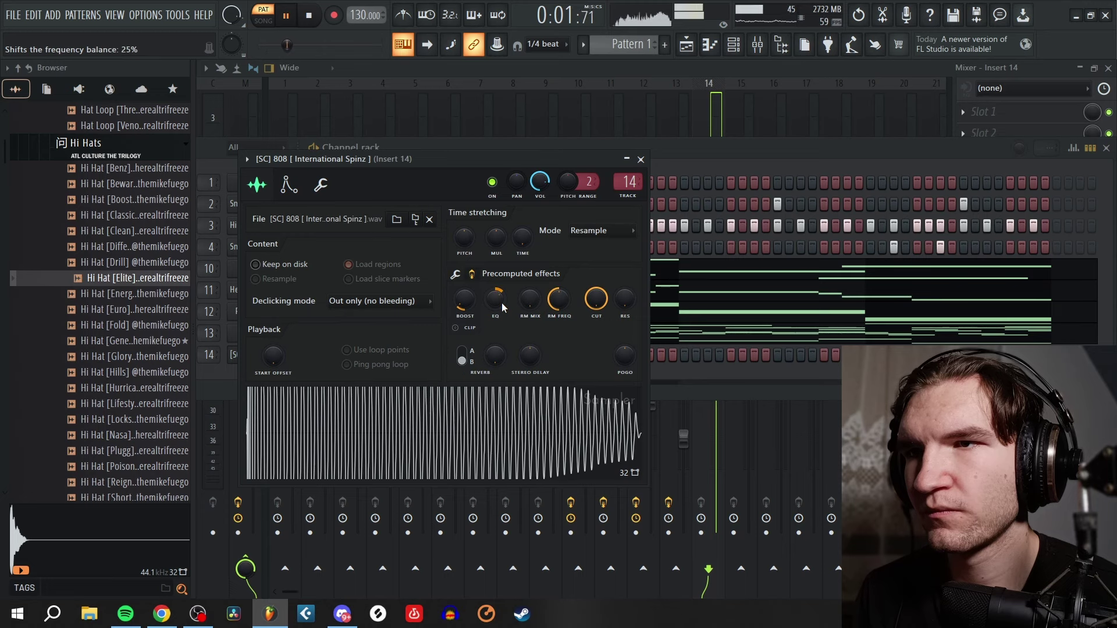
pyautogui.click(290, 185)
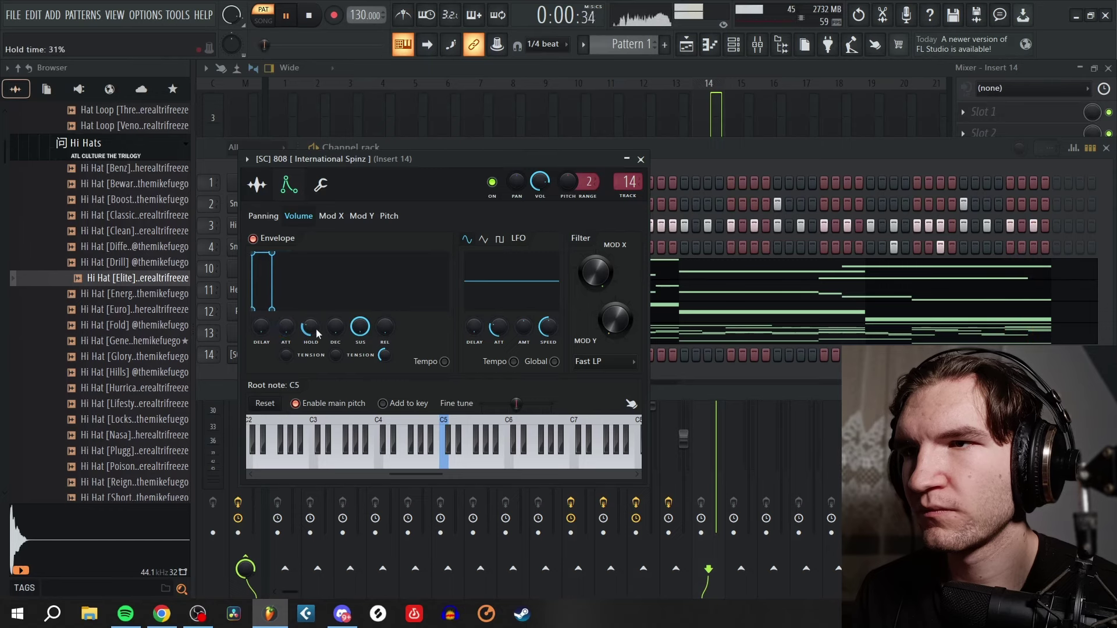
pyautogui.click(641, 160)
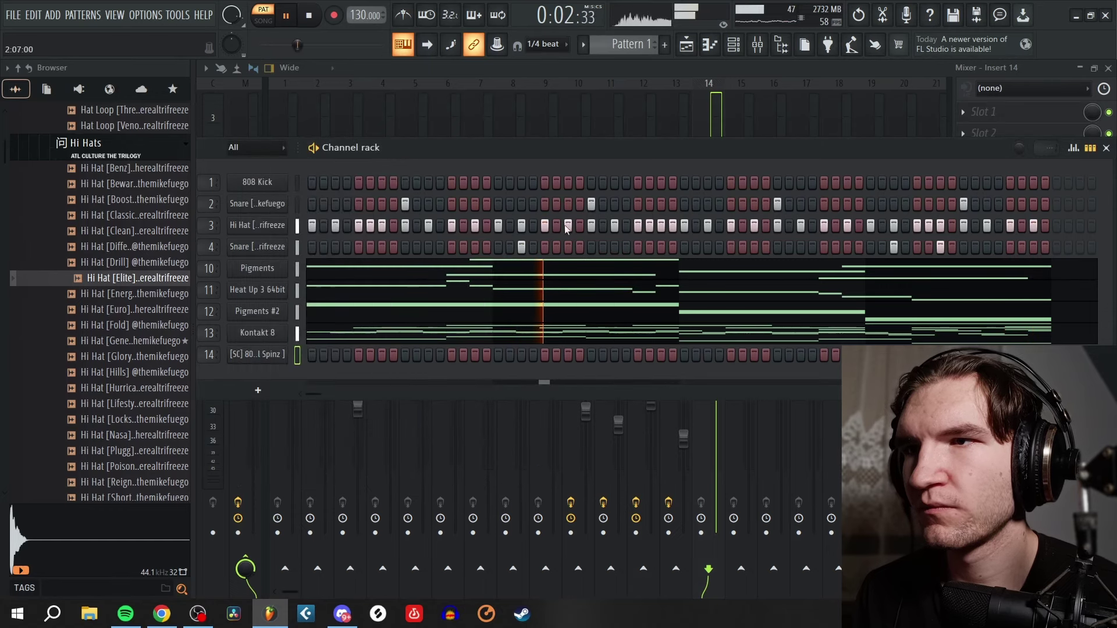
# - Open the 808's piano roll and add short notes: E9 at the start of bar 1 and D#9 at bar 2, step 5
pyautogui.rightClick(289, 350)
pyautogui.click(303, 354)
pyautogui.press('space')
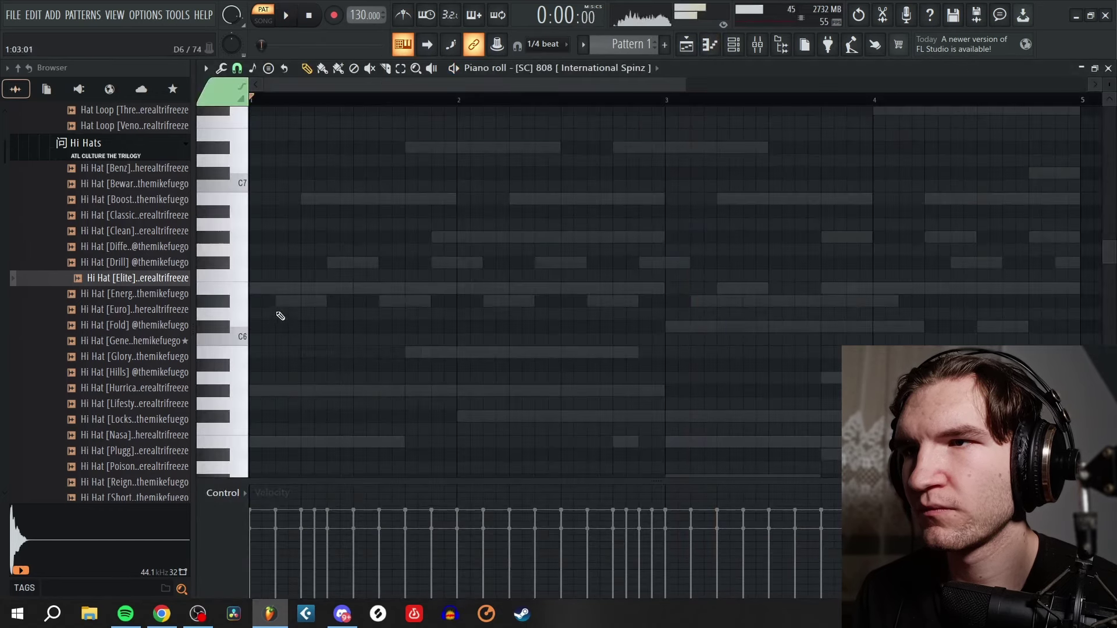
pyautogui.scroll(8, 280, 311)
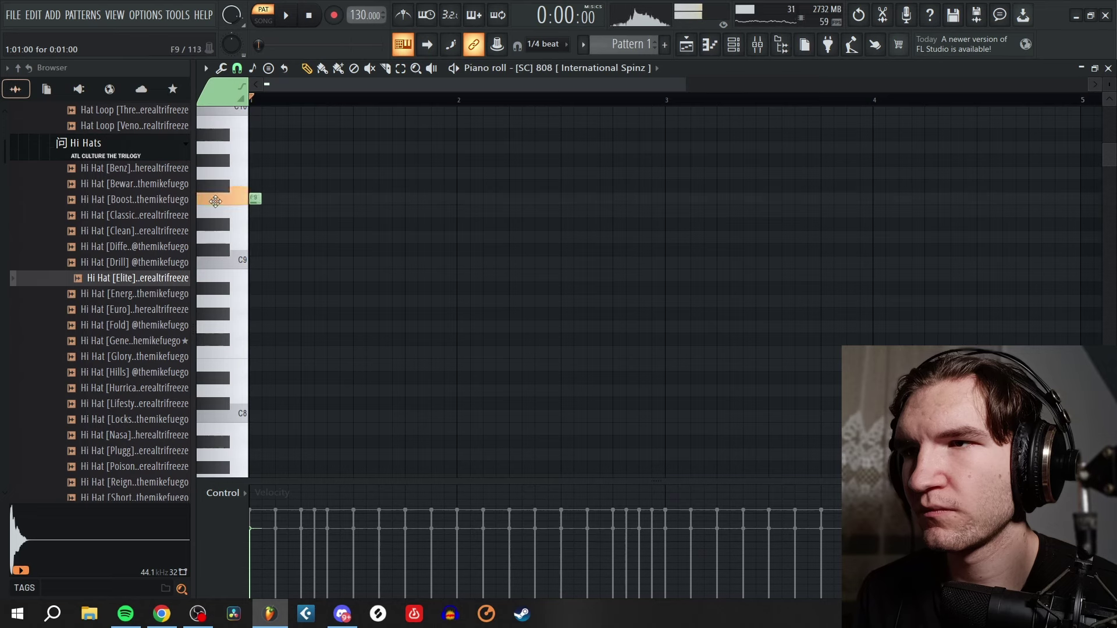
pyautogui.press('space')
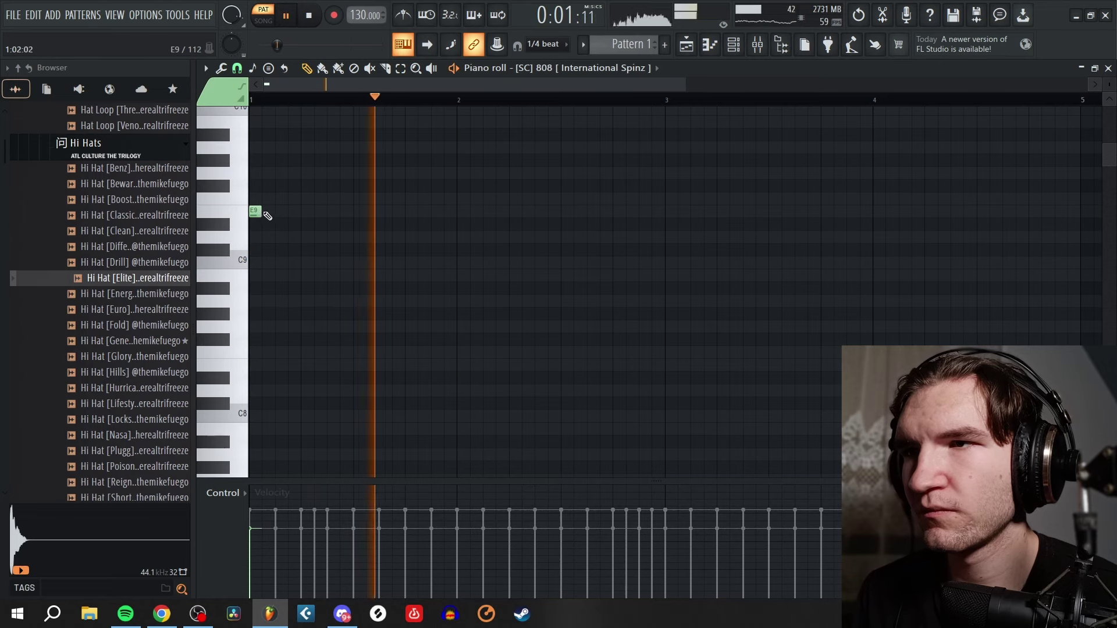
pyautogui.press('space')
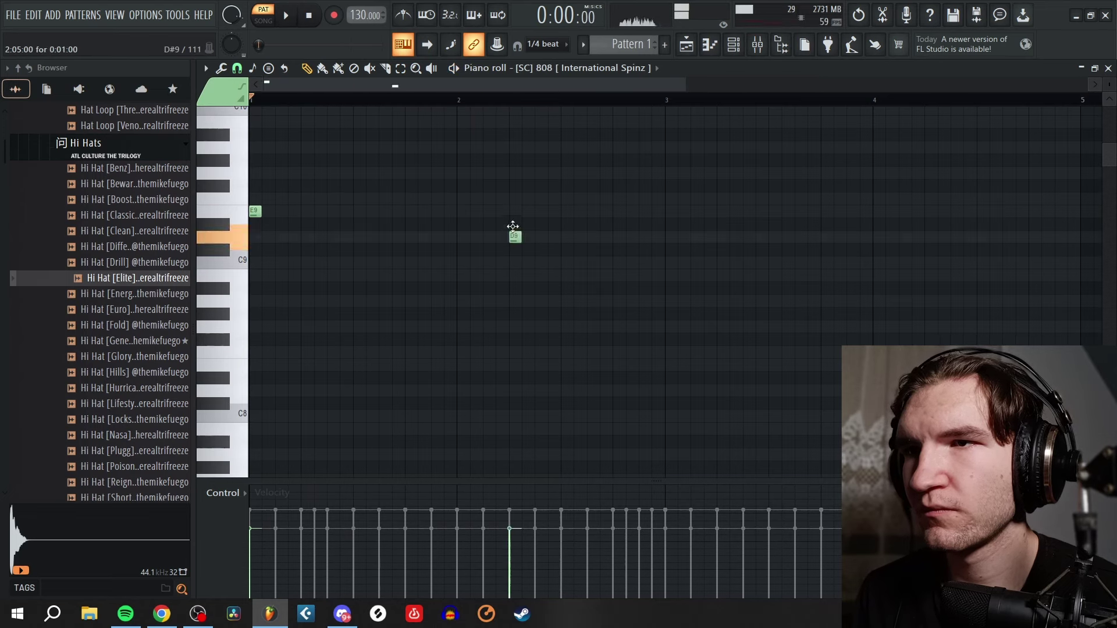
pyautogui.press('space')
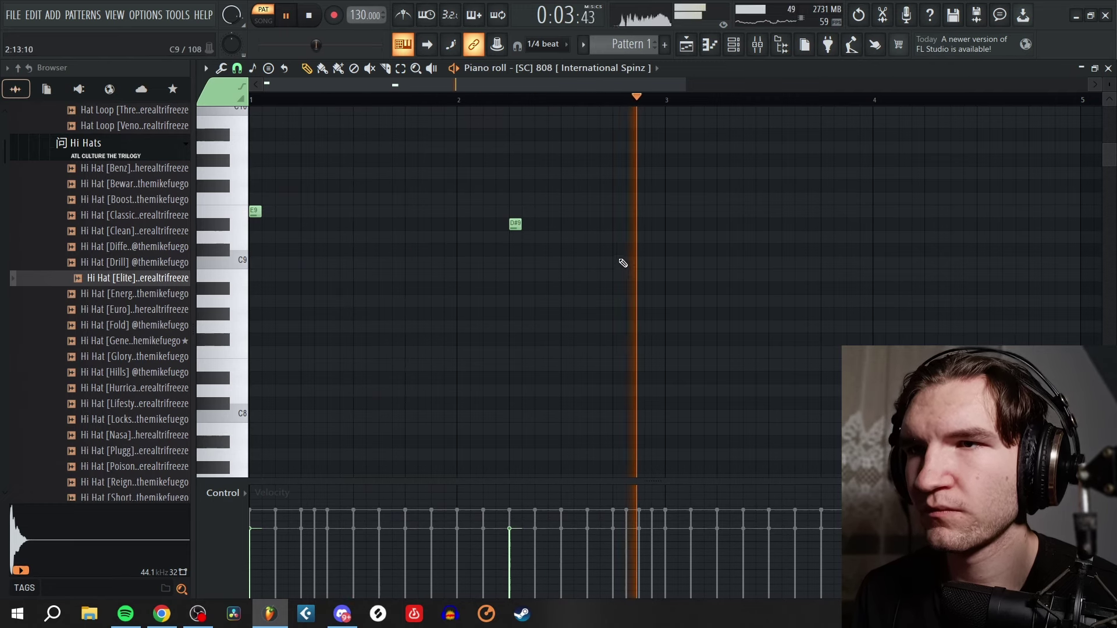
# - Lengthen the D#9 note to six steps and add a second equally long D#9 right after it, ending at bar 3
pyautogui.press('space')
pyautogui.click(594, 225)
pyautogui.press('space')
pyautogui.moveTo(612, 268); pyautogui.dragTo(587, 228)
pyautogui.keyDown('ctrl'); pyautogui.click(591, 259); pyautogui.keyUp('ctrl')
pyautogui.press('space')
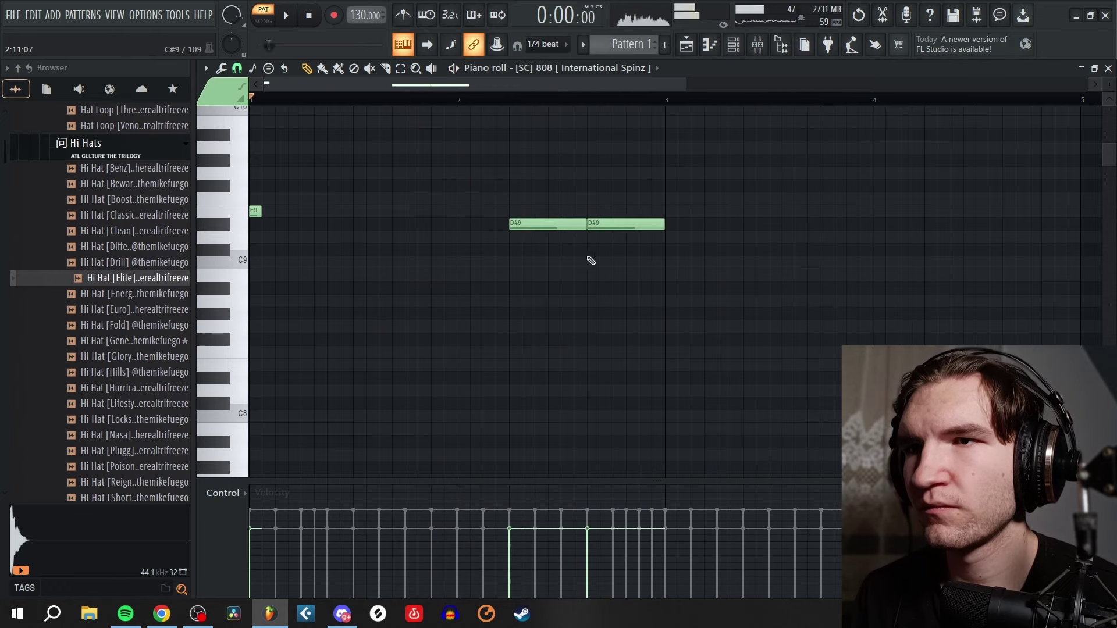
# - Extend the E9 note up to the first D#9 and add an equally long C#9 note at the start of bar 3
pyautogui.press('space')
pyautogui.moveTo(261, 212); pyautogui.dragTo(509, 212)
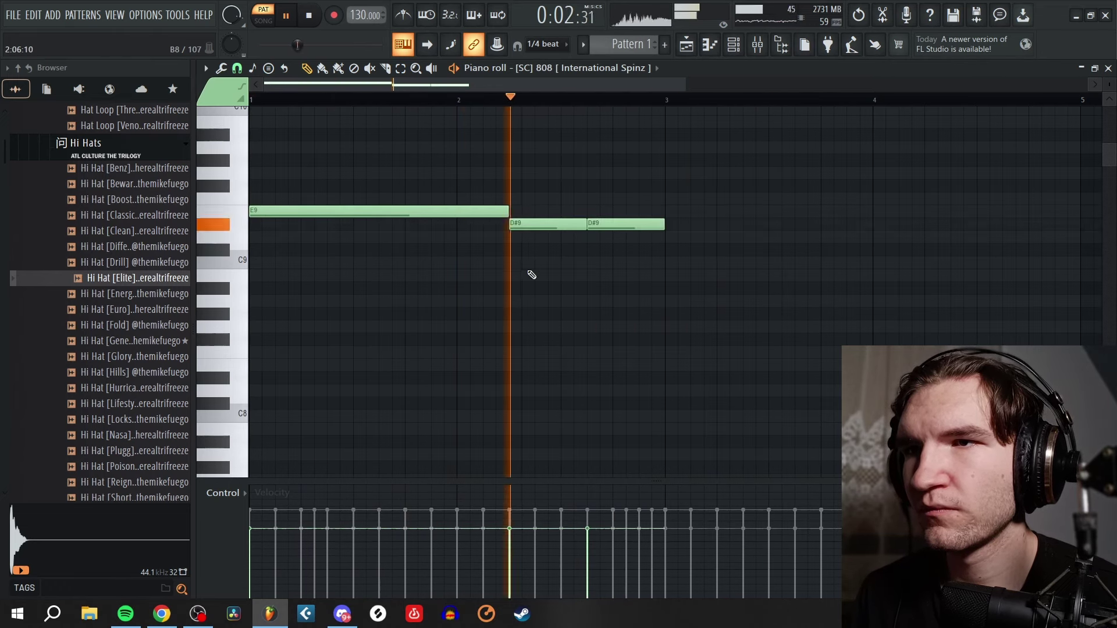
pyautogui.press('space')
pyautogui.click(669, 251)
pyautogui.click(667, 100)
pyautogui.press('space')
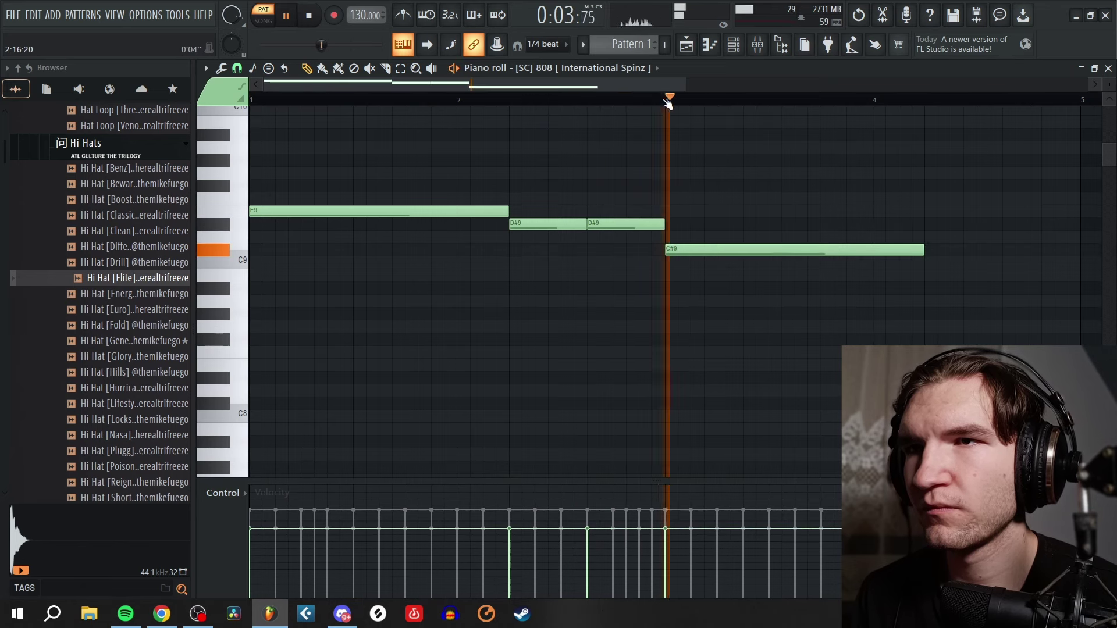
# - Add an A8 note right after the C#9 and trim its end to the start of bar 5
pyautogui.scroll(-3, 571, 260)
pyautogui.scroll(3, 591, 287)
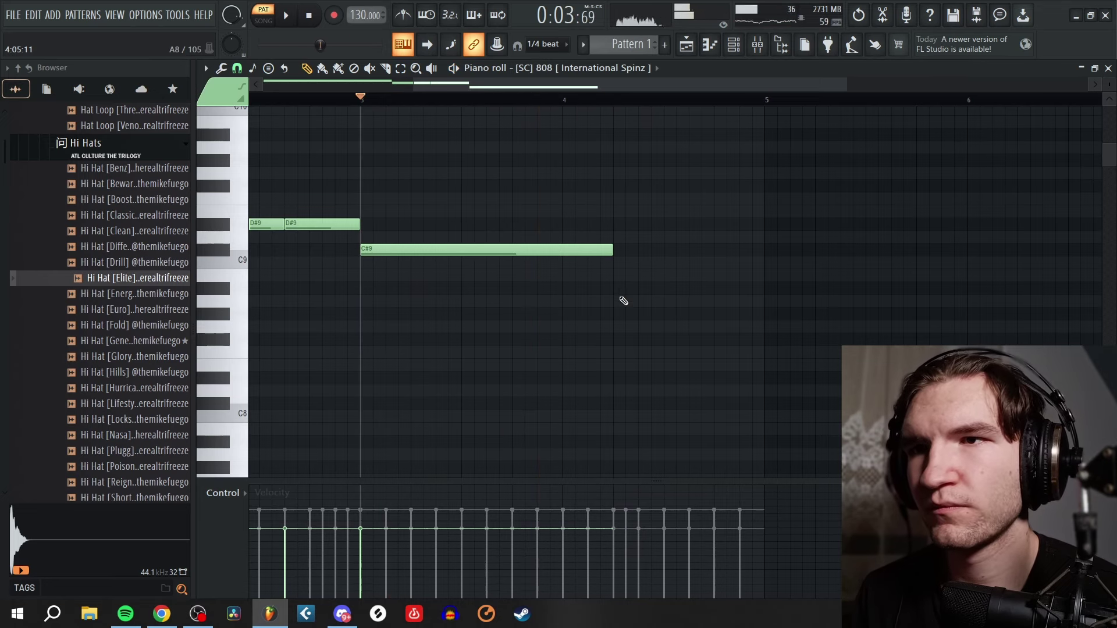
pyautogui.click(617, 300)
pyautogui.moveTo(872, 308); pyautogui.dragTo(762, 309)
pyautogui.scroll(-3, 896, 283)
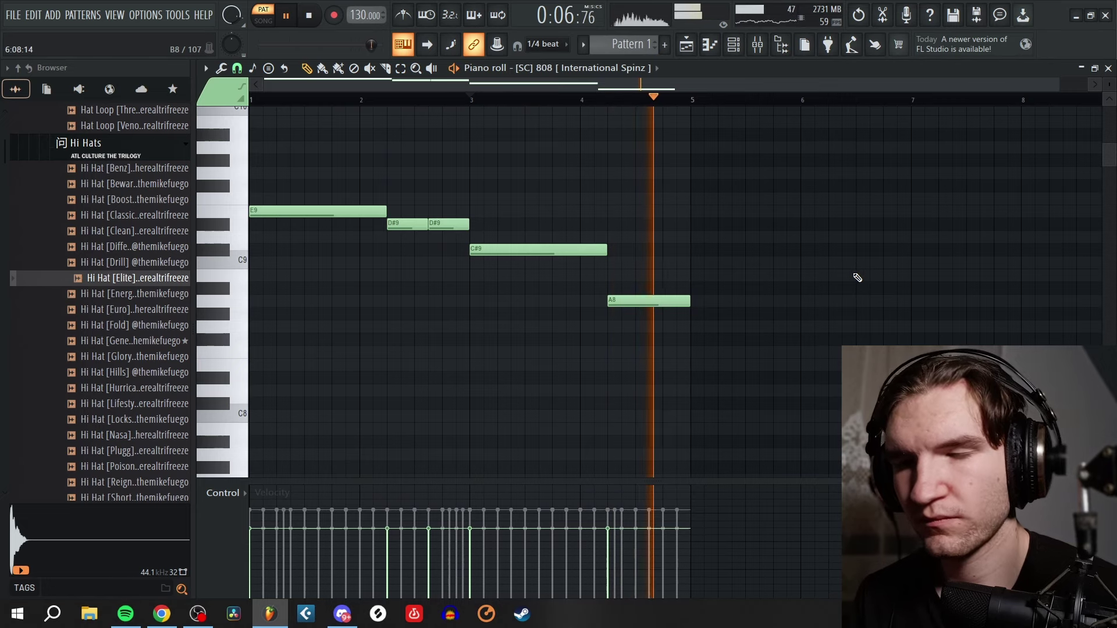
# - Transpose the whole 808 bassline down three octaves
pyautogui.hotkey('ctrl', 'Down')
pyautogui.hotkey('ctrl', 'Down')
pyautogui.hotkey('ctrl', 'Down')
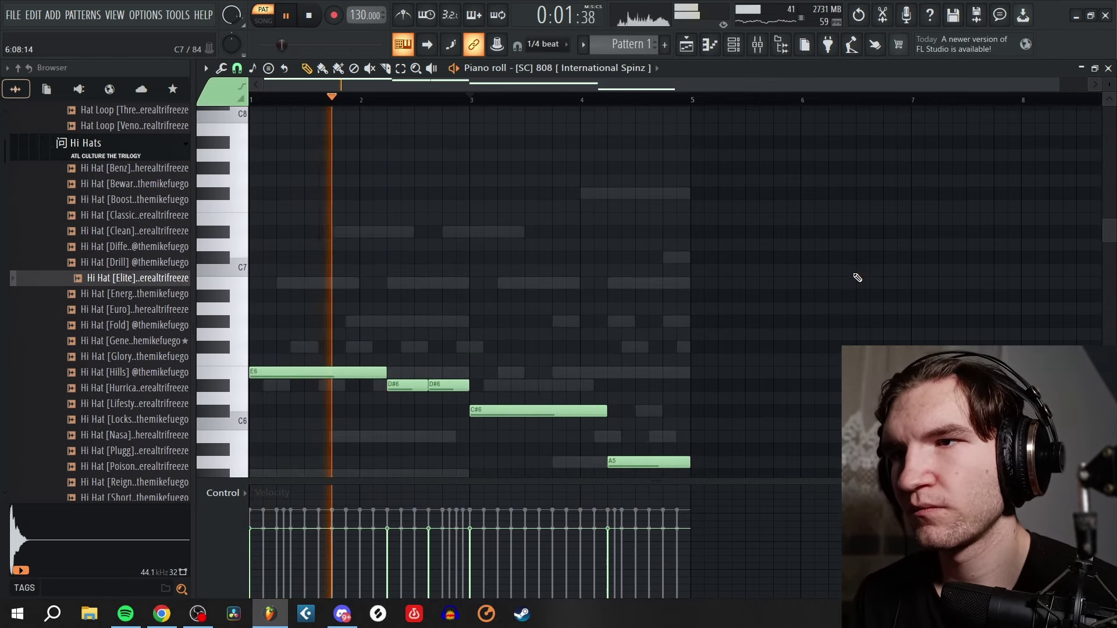
# - Transpose the whole 808 bassline down one more octave so it starts on E5, and stop playback
pyautogui.hotkey('ctrl', 'Down')
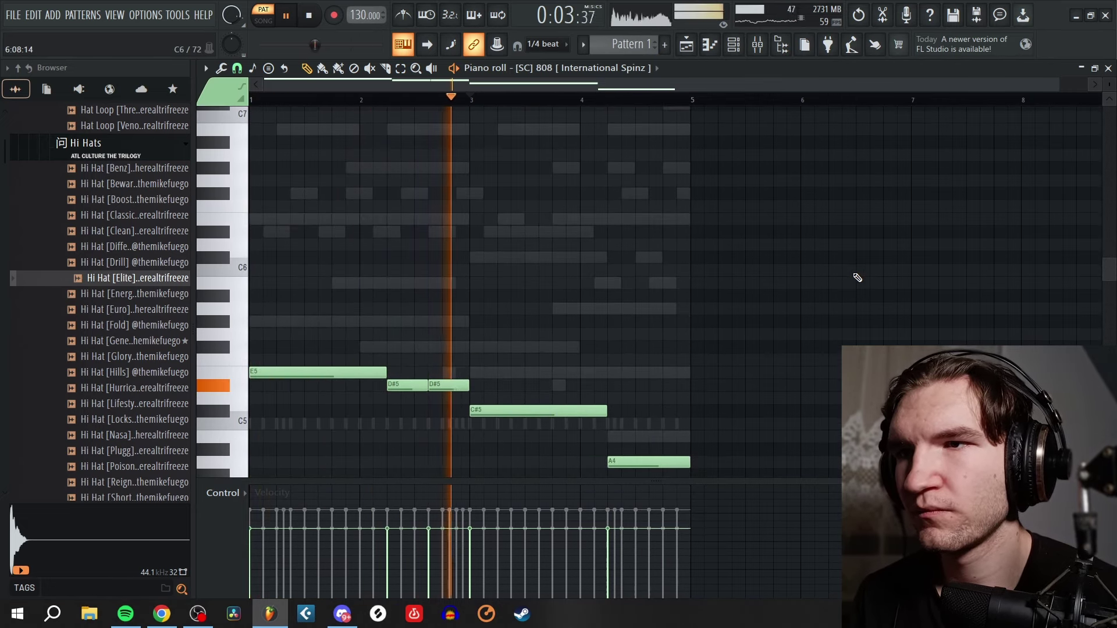
pyautogui.scroll(-6, 860, 283)
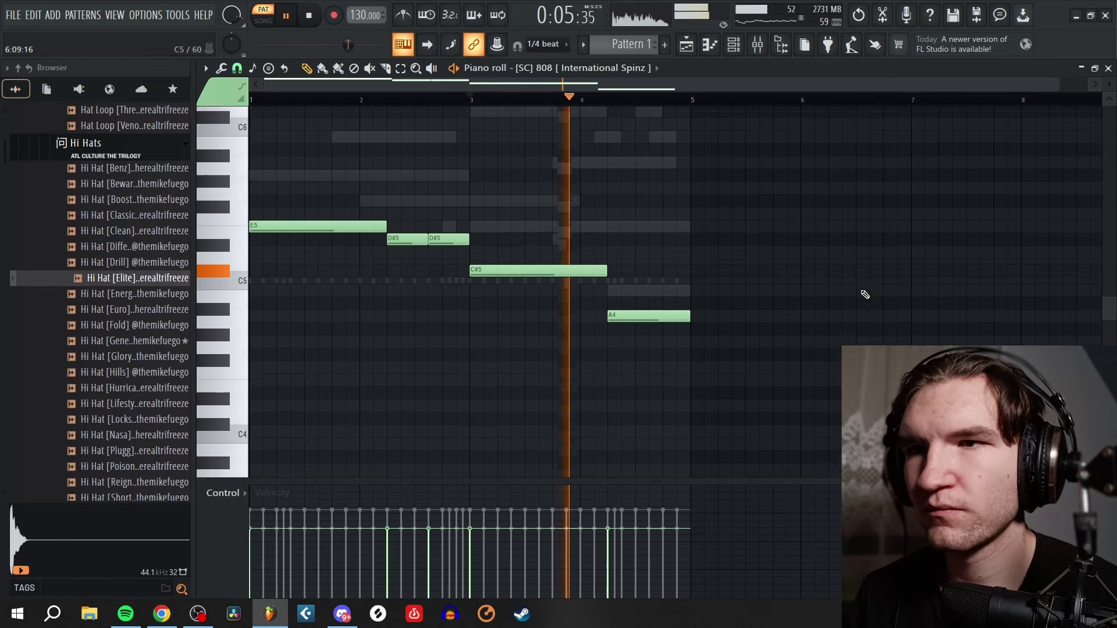
pyautogui.keyDown('ctrl'); pyautogui.scroll(4, 278, 235); pyautogui.keyUp('ctrl')
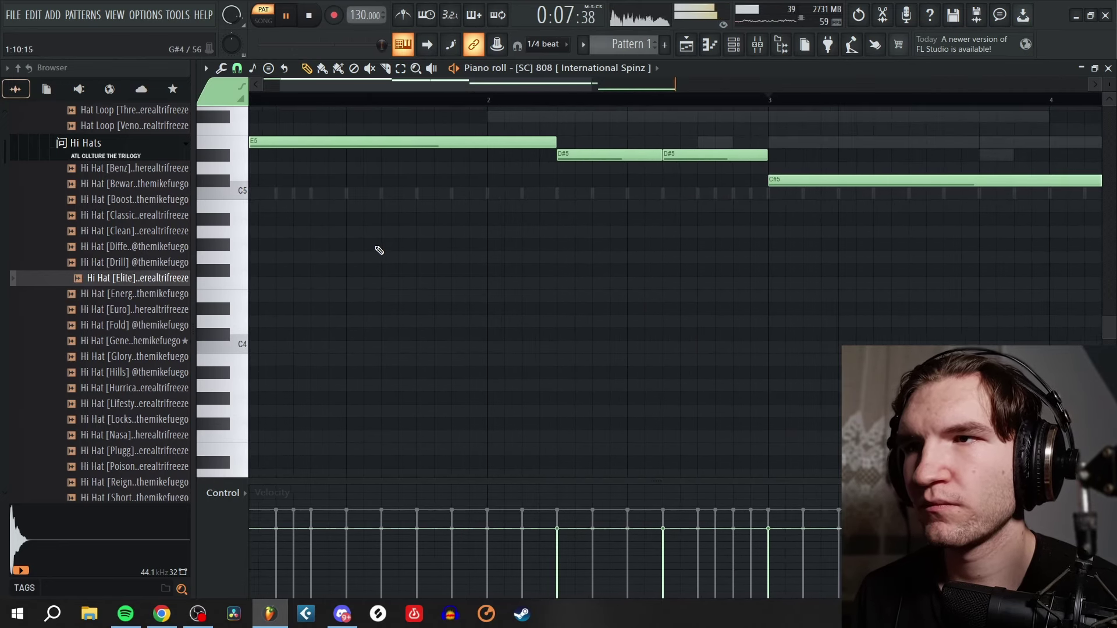
pyautogui.scroll(4, 376, 247)
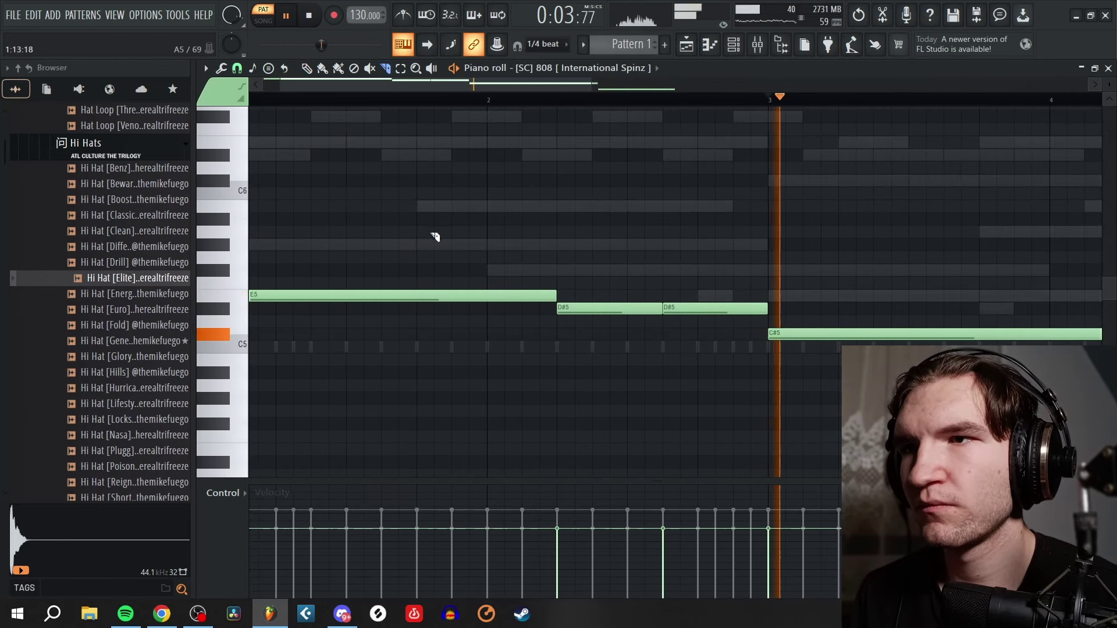
pyautogui.press('space')
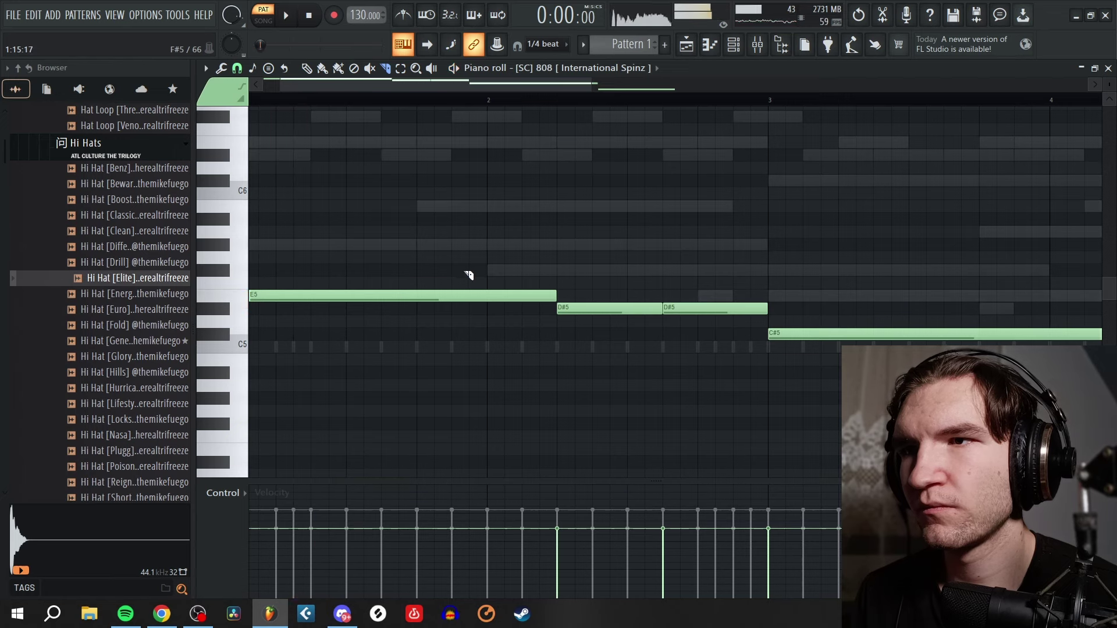
# - Slice the opening E5 note at steps 9, 13 and 15 of bar 1, and delete the piece between steps 9 and 13
pyautogui.moveTo(344, 285); pyautogui.dragTo(374, 361)
pyautogui.press('space')
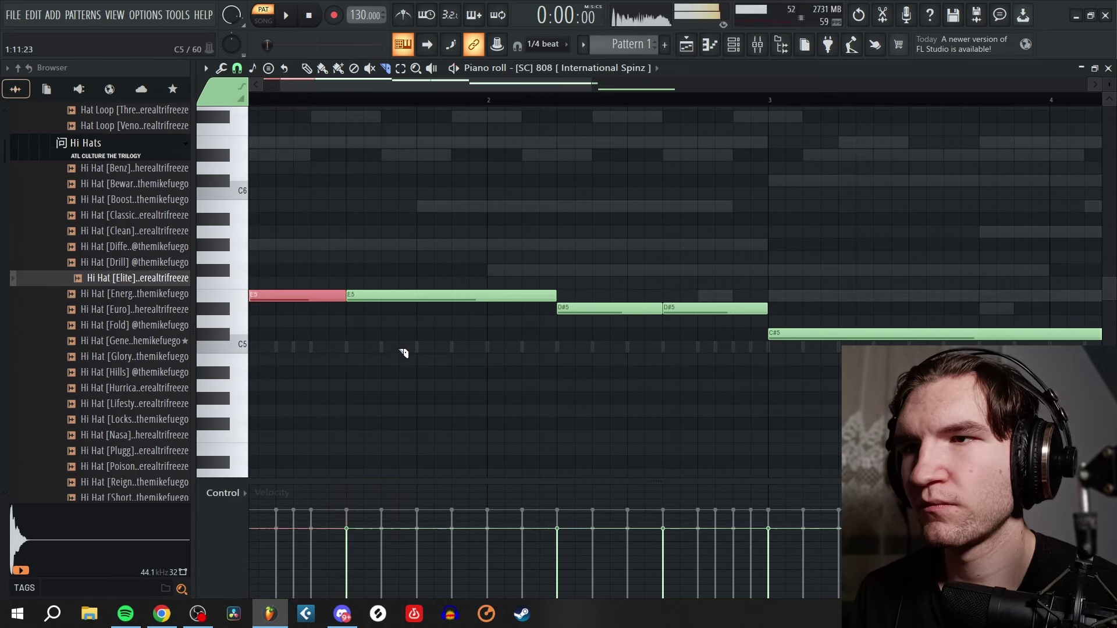
pyautogui.press('space')
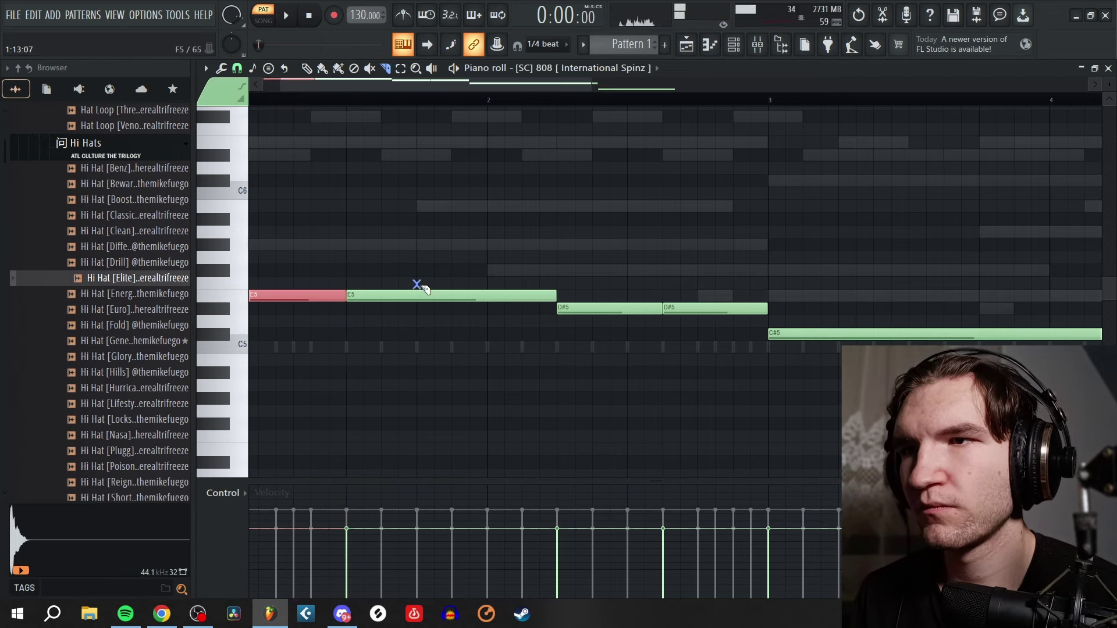
pyautogui.moveTo(417, 285); pyautogui.dragTo(416, 322)
pyautogui.hotkey('ctrl', 'z')
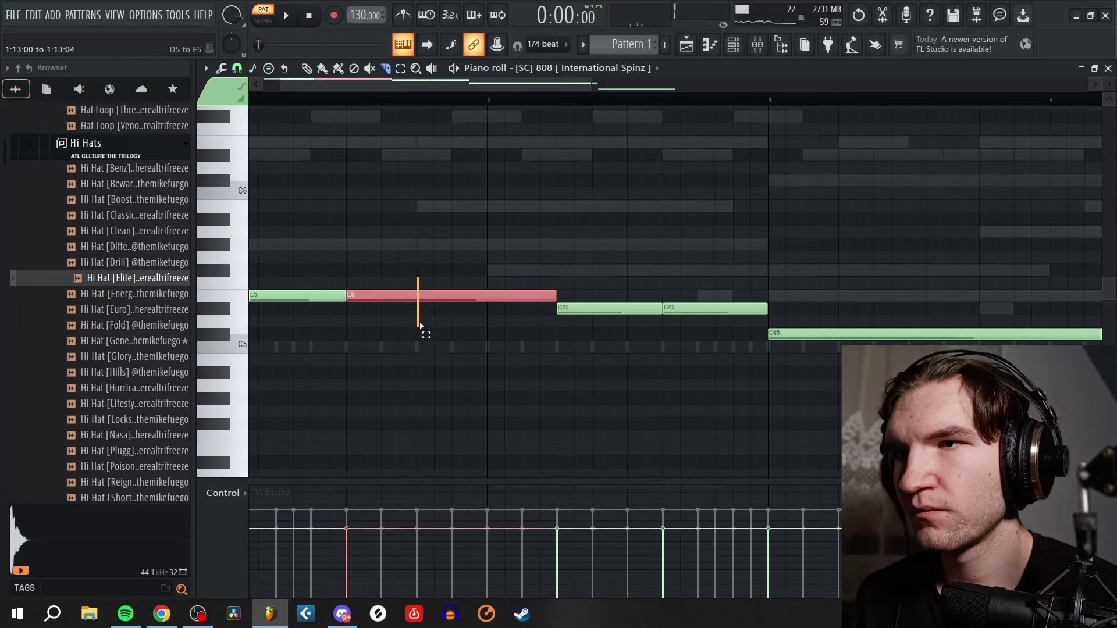
pyautogui.moveTo(418, 346); pyautogui.dragTo(419, 348)
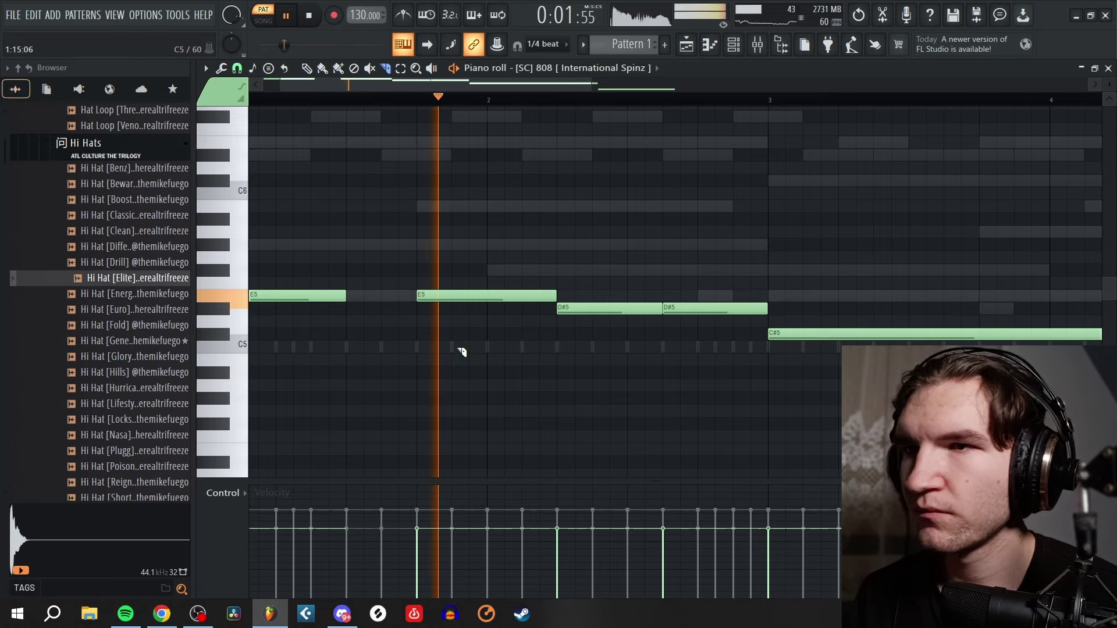
pyautogui.press('space')
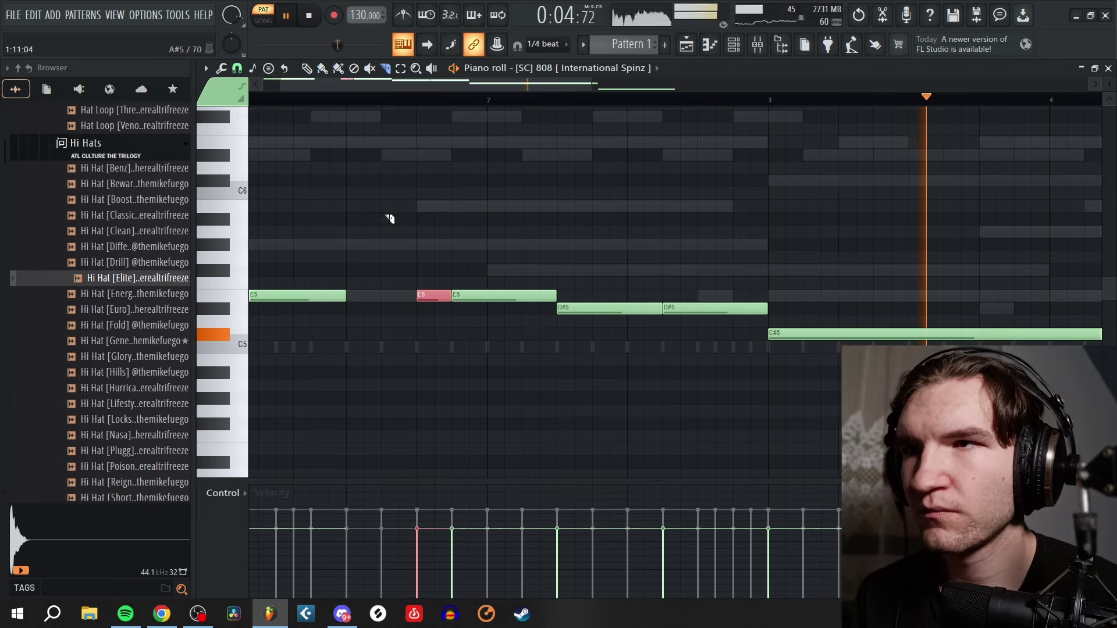
# - Raise the two D#5 notes before bar 3 one semitone to E5
pyautogui.moveTo(683, 311); pyautogui.dragTo(642, 291)
pyautogui.hotkey('shift', 'Up')
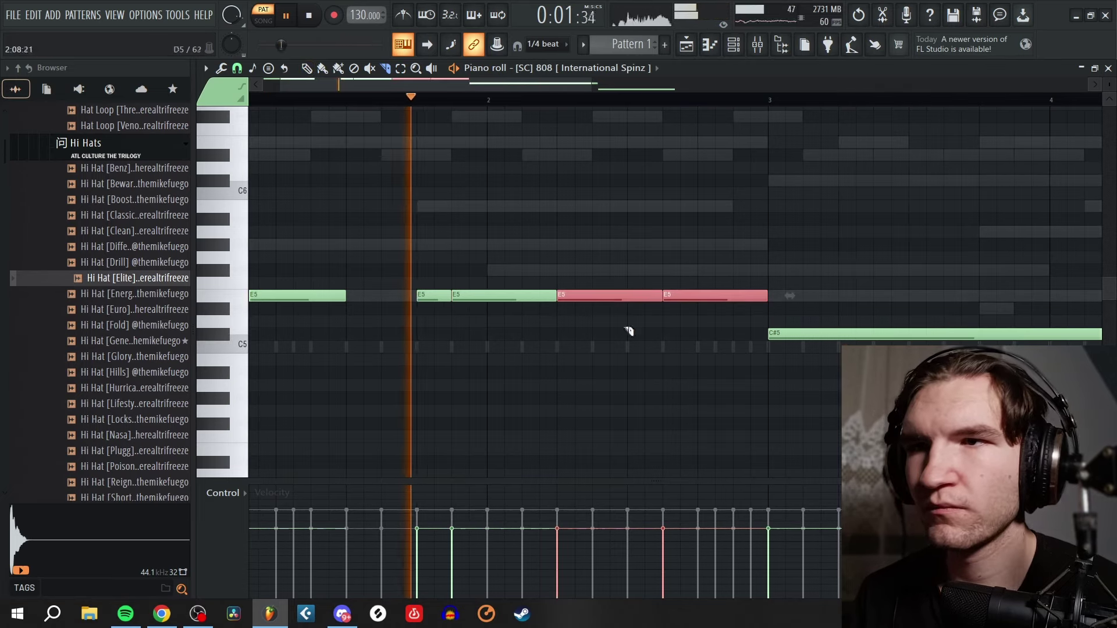
pyautogui.keyDown('ctrl'); pyautogui.click(610, 359); pyautogui.keyUp('ctrl')
pyautogui.press('space')
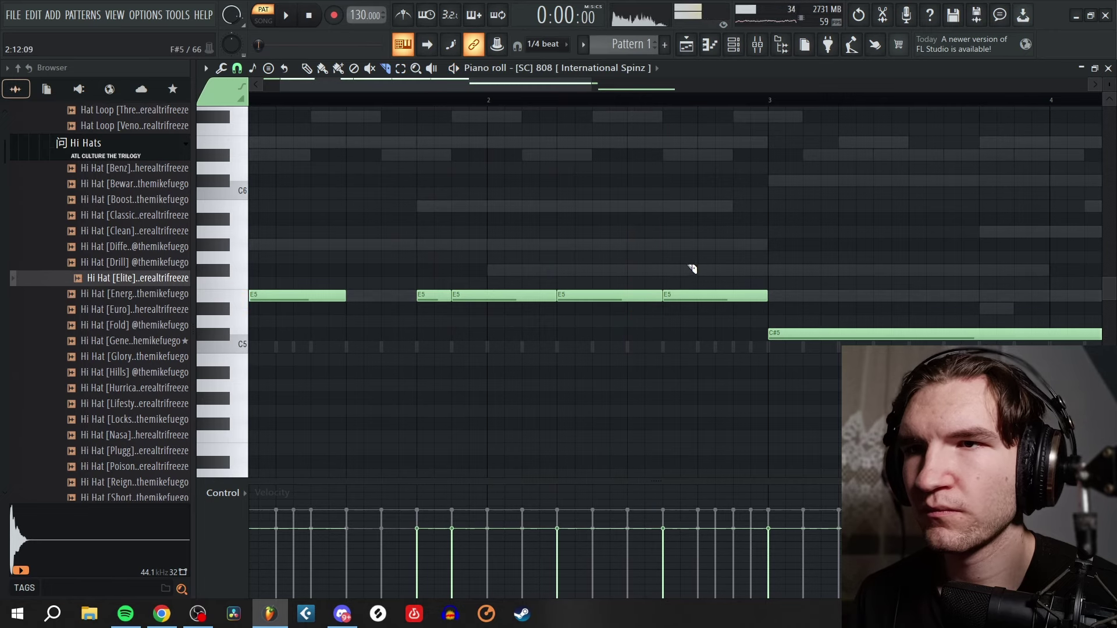
# - Raise the last E5 note before bar 3 up to G#6
pyautogui.moveTo(693, 252); pyautogui.dragTo(720, 354)
pyautogui.scroll(5, 313, 78)
pyautogui.click(307, 68)
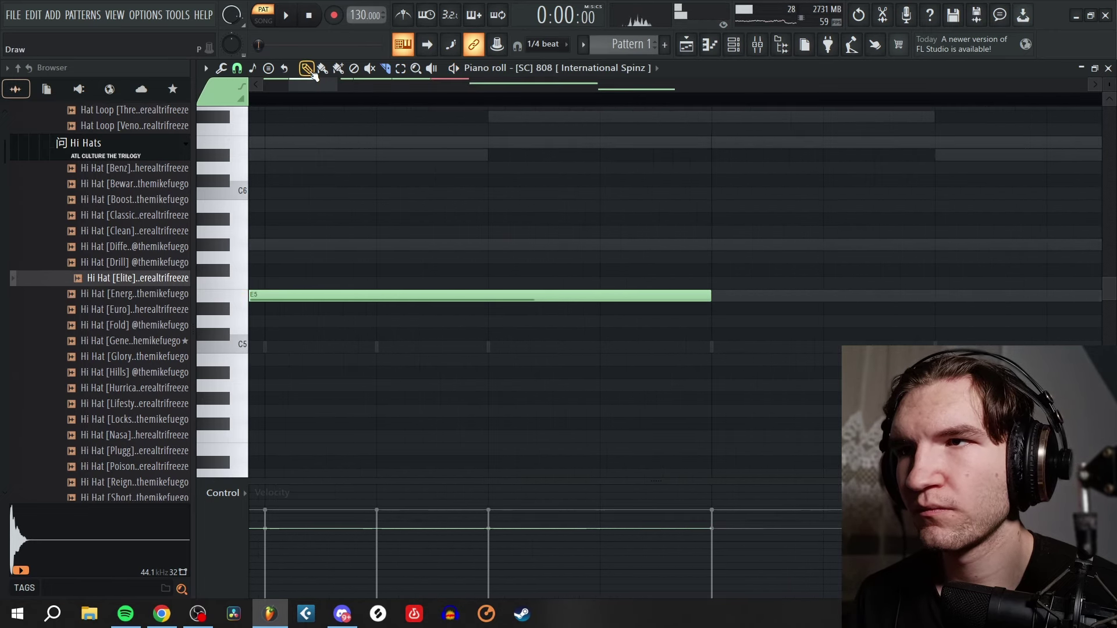
pyautogui.scroll(-6, 344, 169)
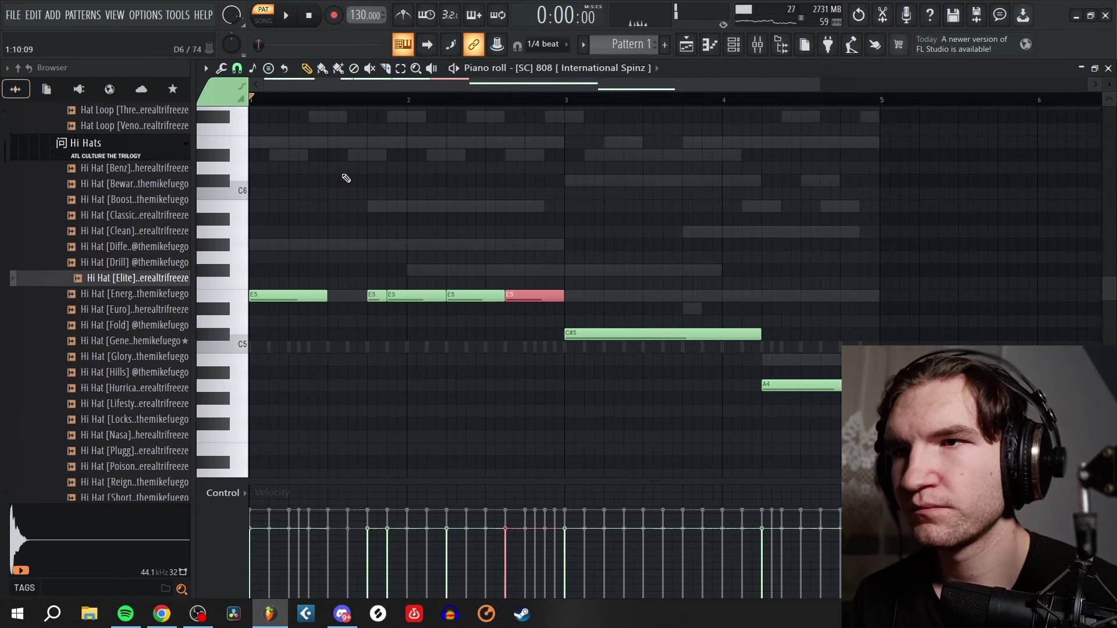
pyautogui.hotkey('ctrl', 'Up')
pyautogui.press('space')
pyautogui.press('space')
pyautogui.keyDown('ctrl'); pyautogui.click(513, 174); pyautogui.keyUp('ctrl')
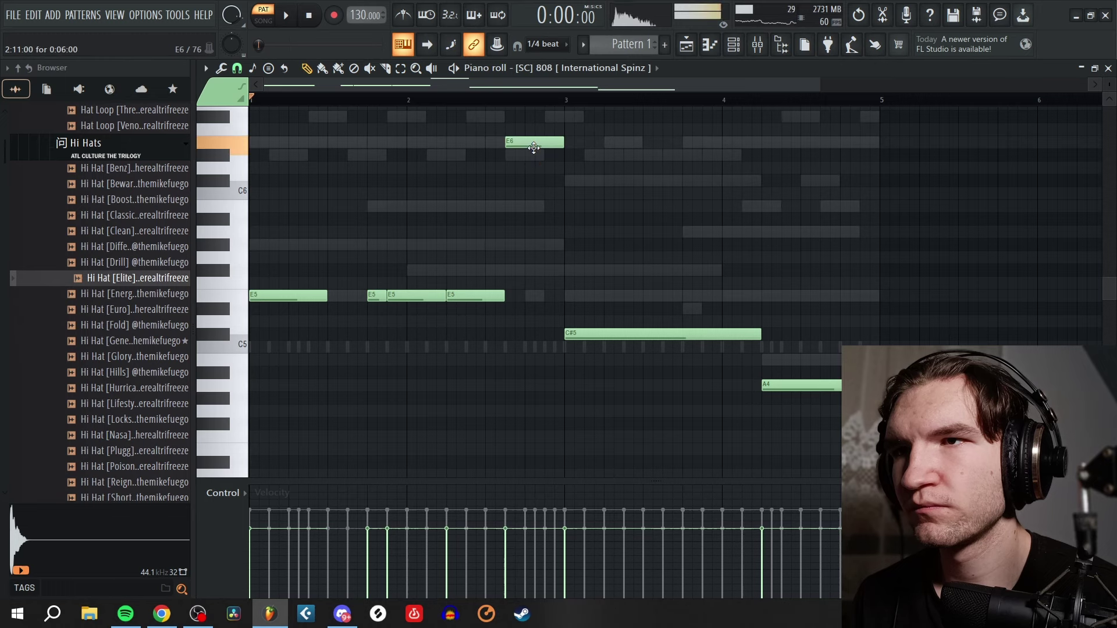
pyautogui.moveTo(534, 140)
pyautogui.mouseDown()
pyautogui.moveTo(535, 101)
pyautogui.moveTo(536, 135)
pyautogui.mouseUp()
# - Lower the G#6 note one octave to G#5 and play the pattern
pyautogui.scroll(5, 324, 192)
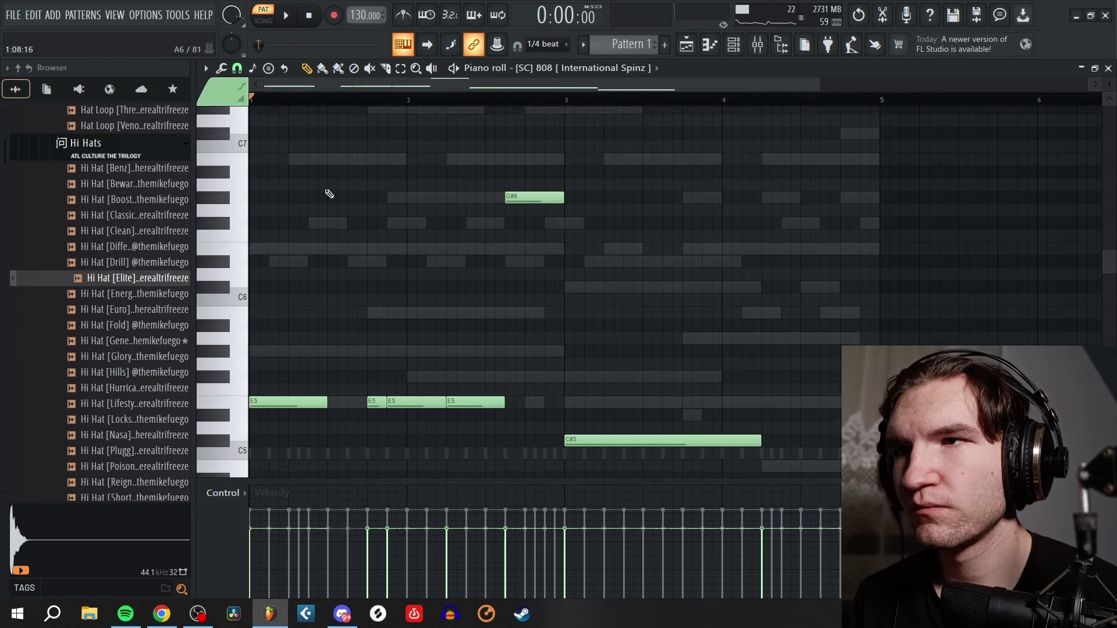
pyautogui.click(223, 252)
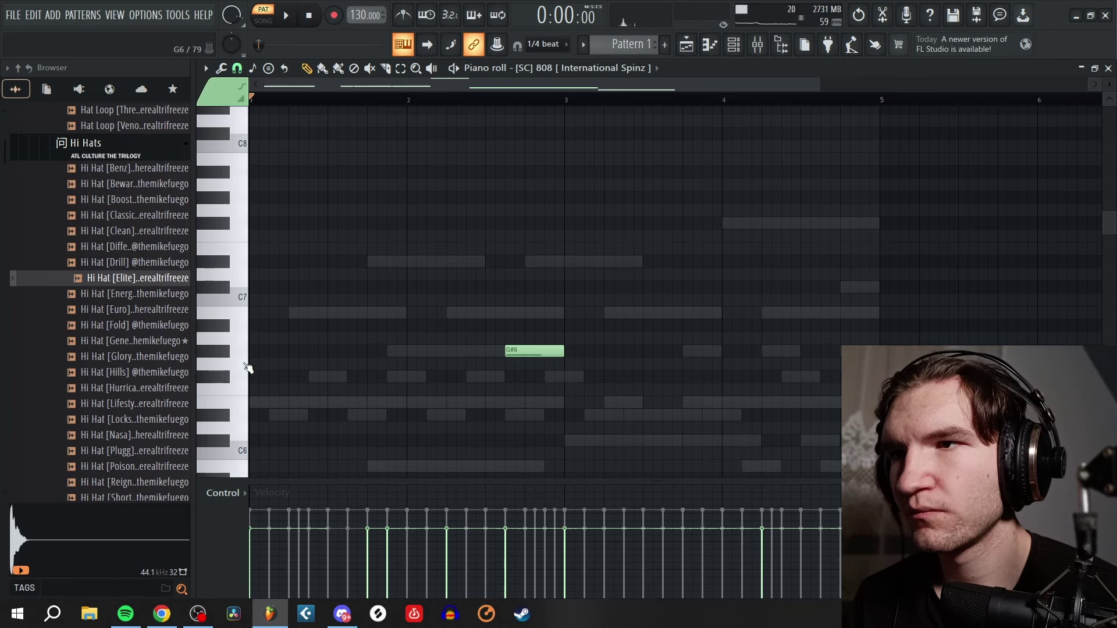
pyautogui.scroll(-4, 561, 346)
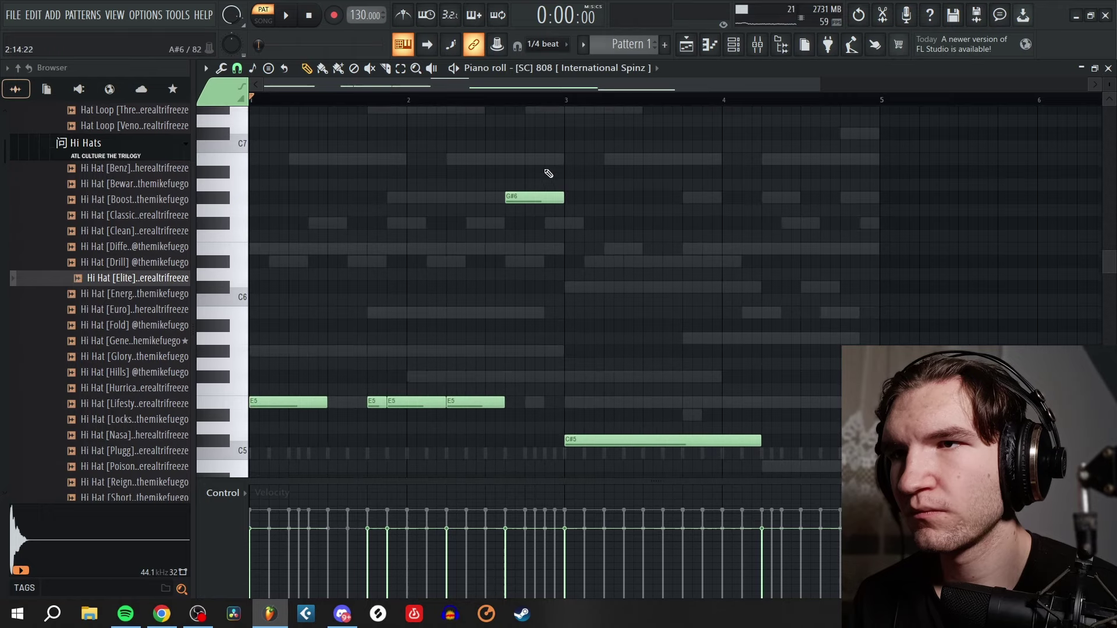
pyautogui.hotkey('ctrl', 'Down')
pyautogui.press('space')
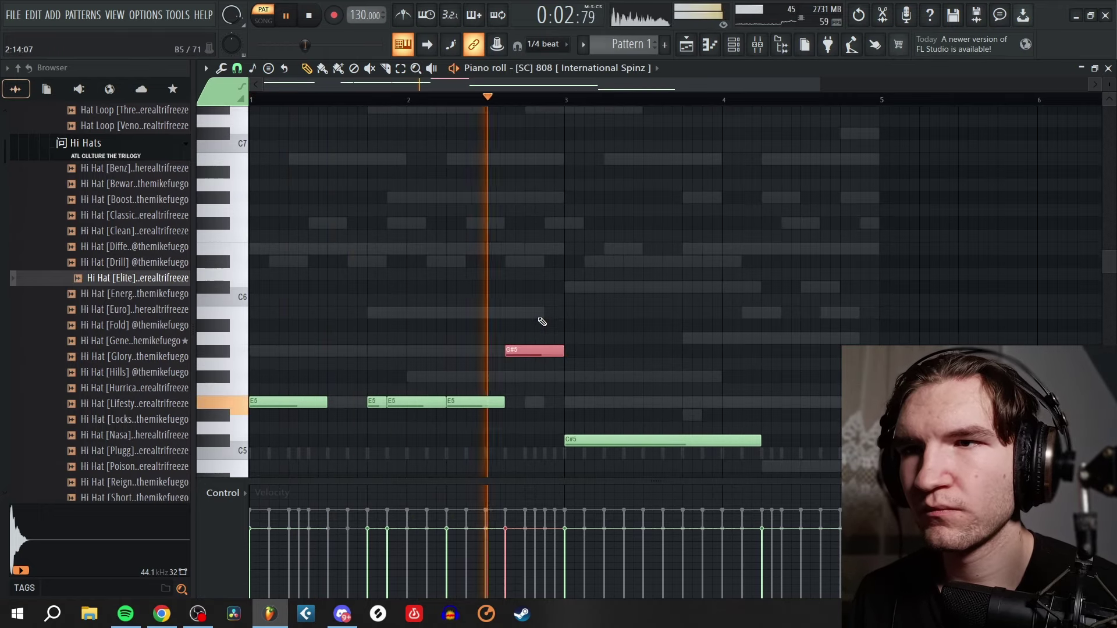
# - Shorten the G#5 note to four steps, ending at step 15 of bar 2
pyautogui.scroll(-2, 640, 334)
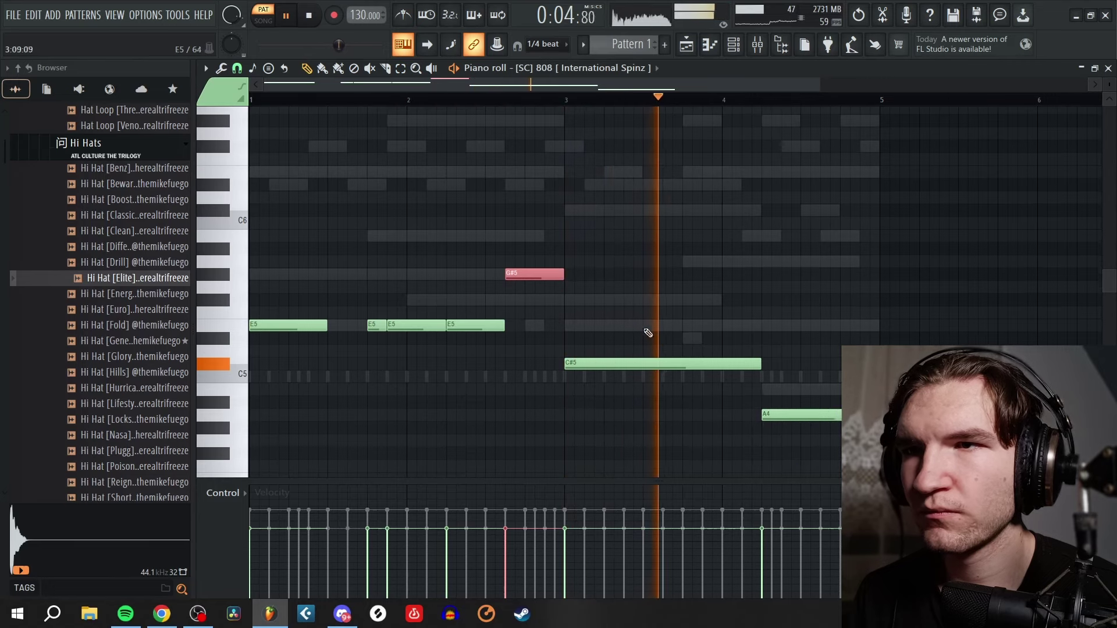
pyautogui.scroll(3, 541, 303)
pyautogui.scroll(1, 544, 308)
pyautogui.moveTo(597, 274); pyautogui.dragTo(531, 284)
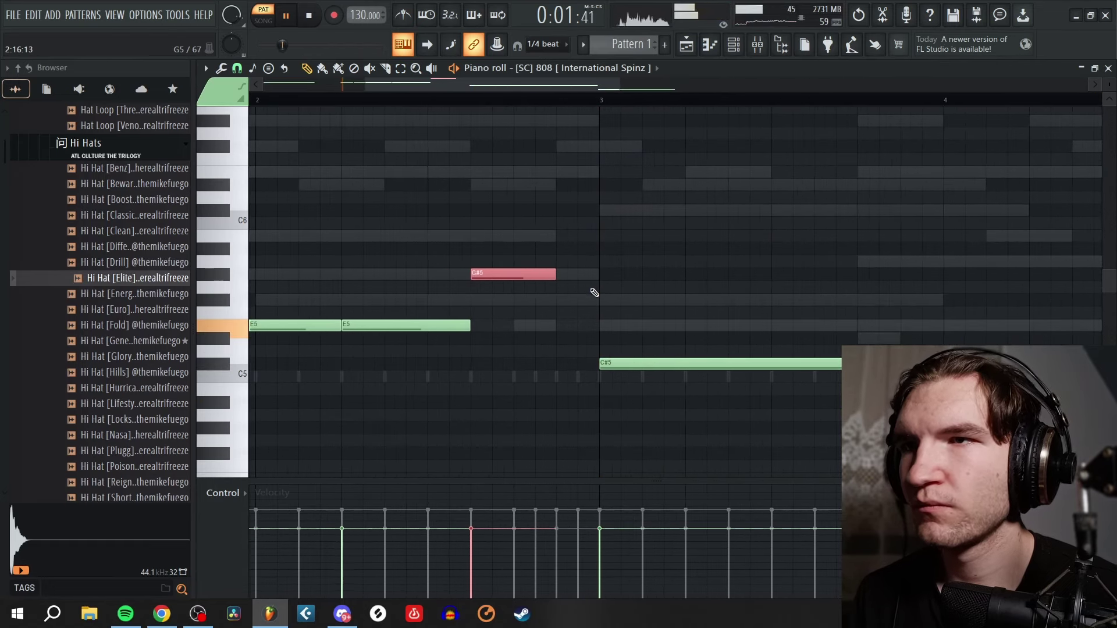
pyautogui.keyDown('ctrl'); pyautogui.click(651, 313); pyautogui.keyUp('ctrl')
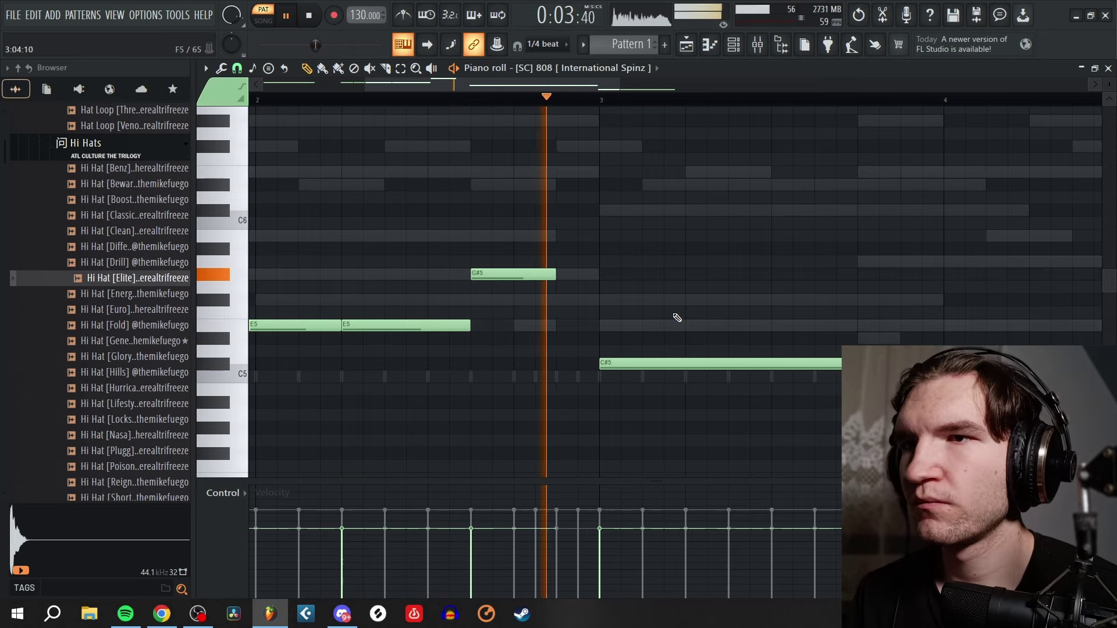
# - Slice the G#5 note into two equal halves at step 13 of bar 2
pyautogui.click(385, 69)
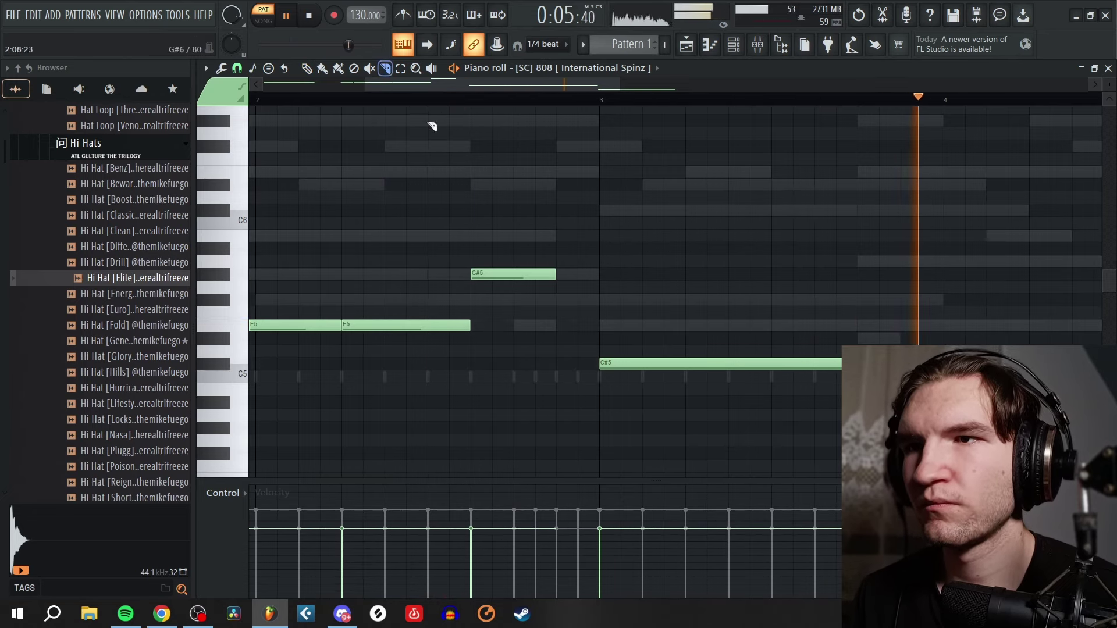
pyautogui.moveTo(517, 250); pyautogui.dragTo(530, 312)
pyautogui.hotkey('ctrl', 'z')
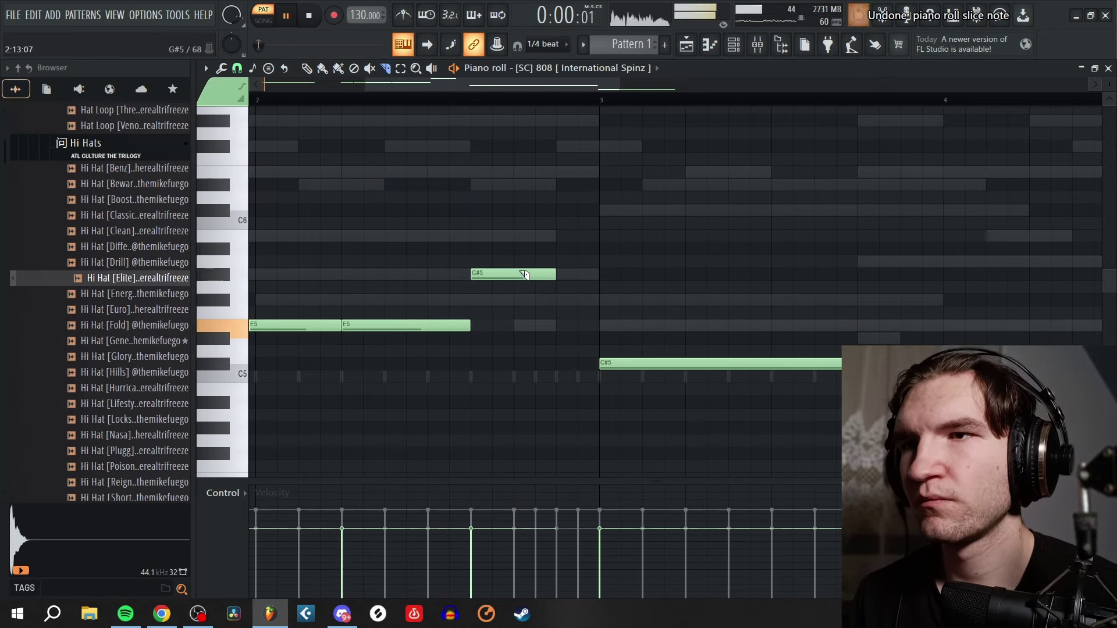
pyautogui.moveTo(514, 256); pyautogui.dragTo(515, 319)
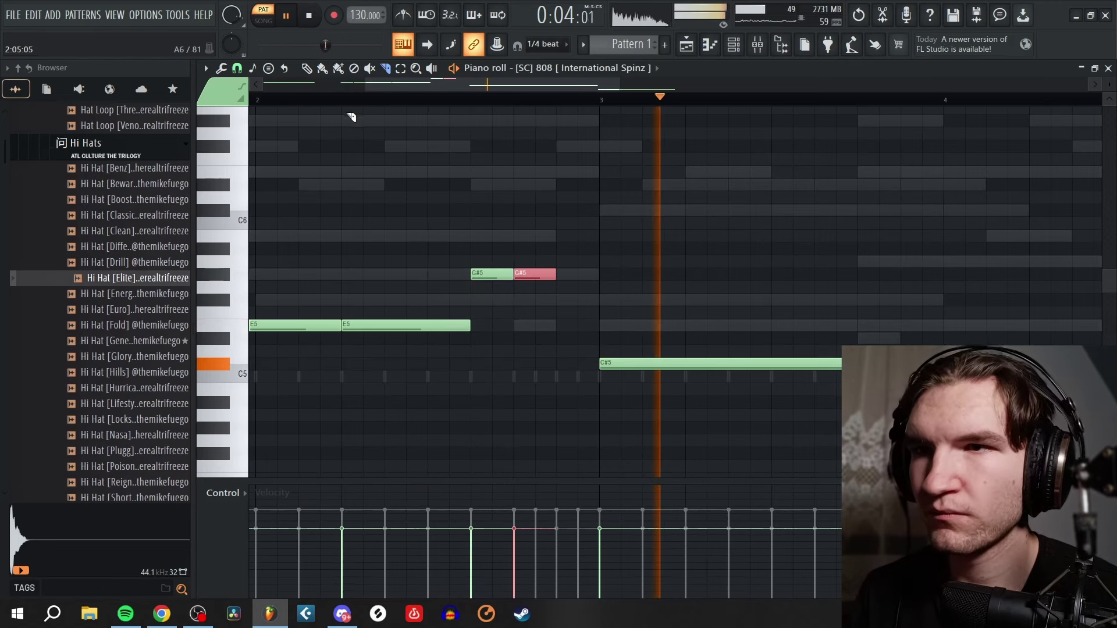
# - Chop the second half of the G#5 note into four short notes with the Chopper and accept it
pyautogui.hotkey('ctrl', 'u')
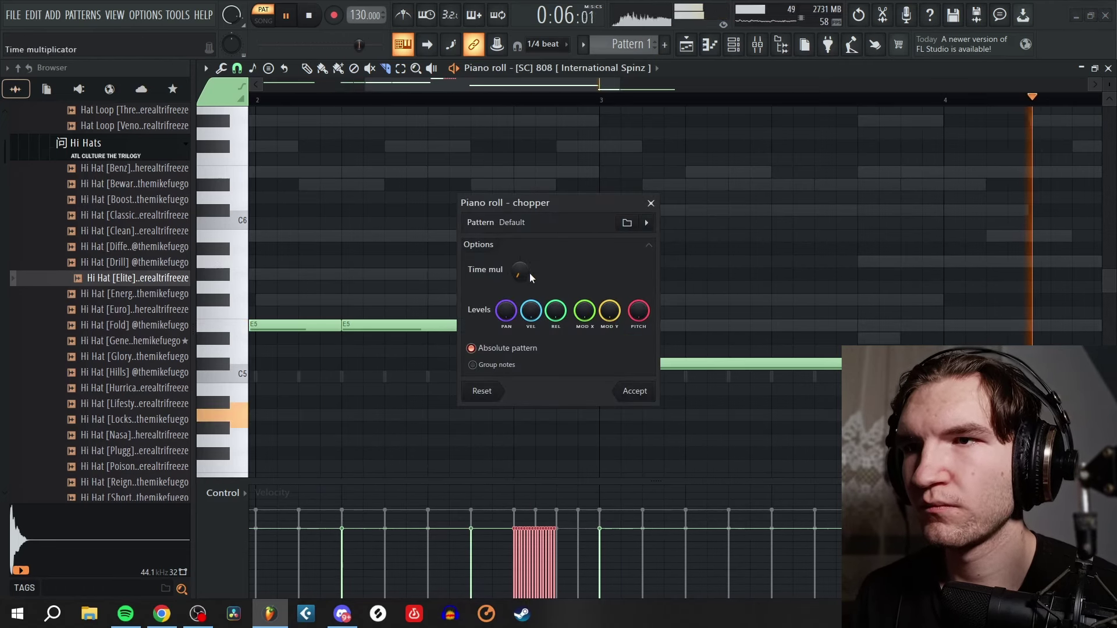
pyautogui.scroll(3, 529, 274)
pyautogui.moveTo(530, 207); pyautogui.dragTo(762, 148)
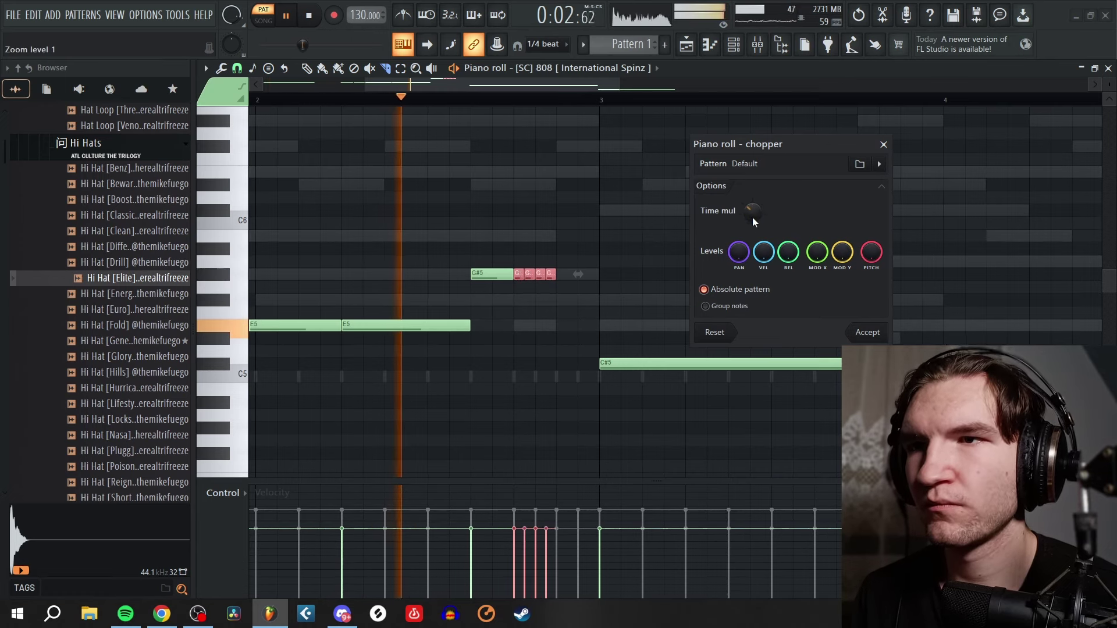
pyautogui.scroll(-2, 753, 218)
pyautogui.click(875, 333)
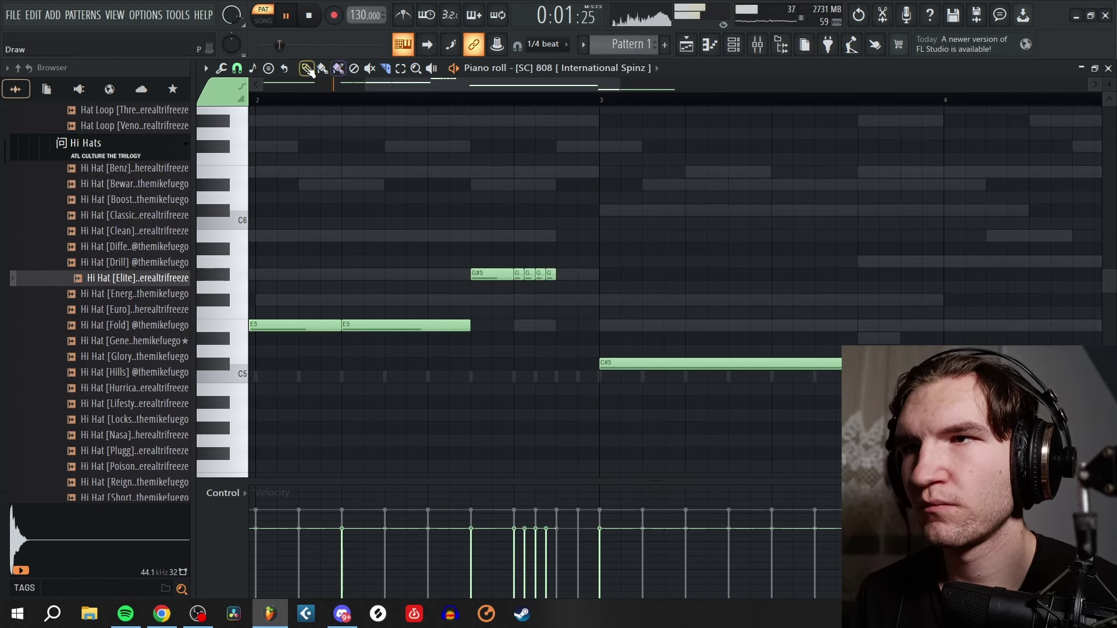
# - Add a G#5 note at step 15 of bar 2, trim it to end at bar 3, and replay the pattern
pyautogui.click(569, 274)
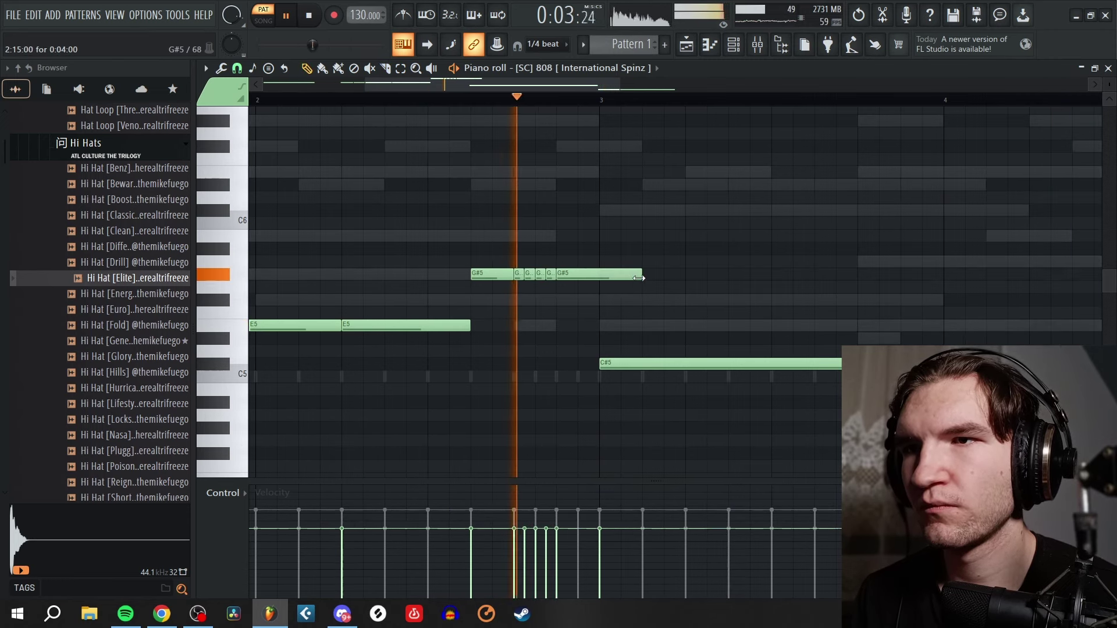
pyautogui.press('space')
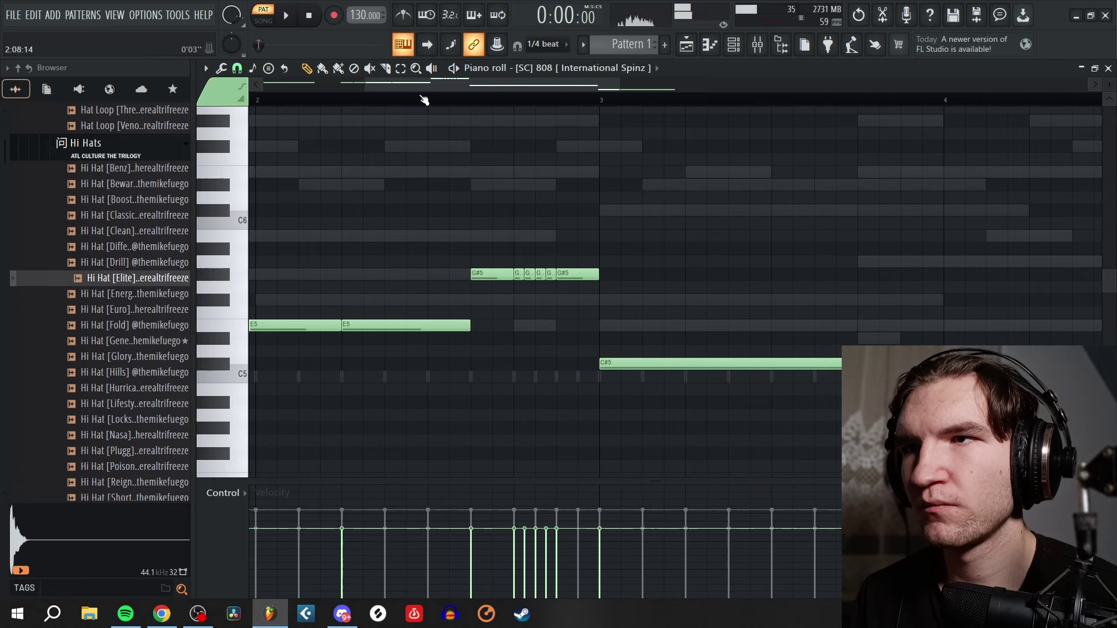
pyautogui.press('space')
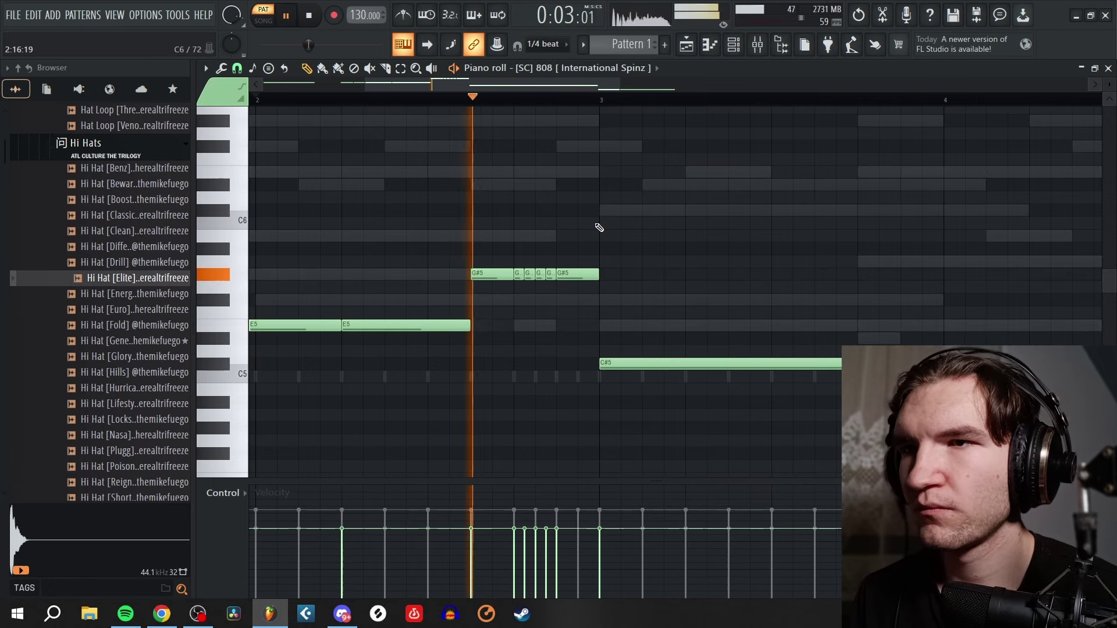
# - Delete the last two of the four chopped G#5 notes and restart playback
pyautogui.rightClick(551, 274)
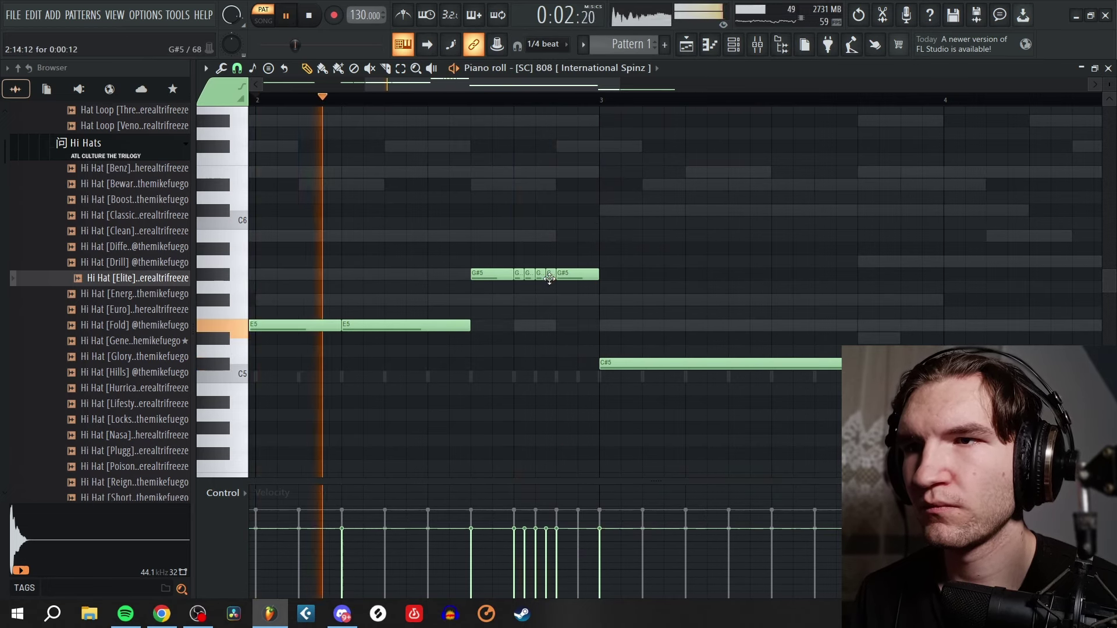
pyautogui.rightClick(540, 275)
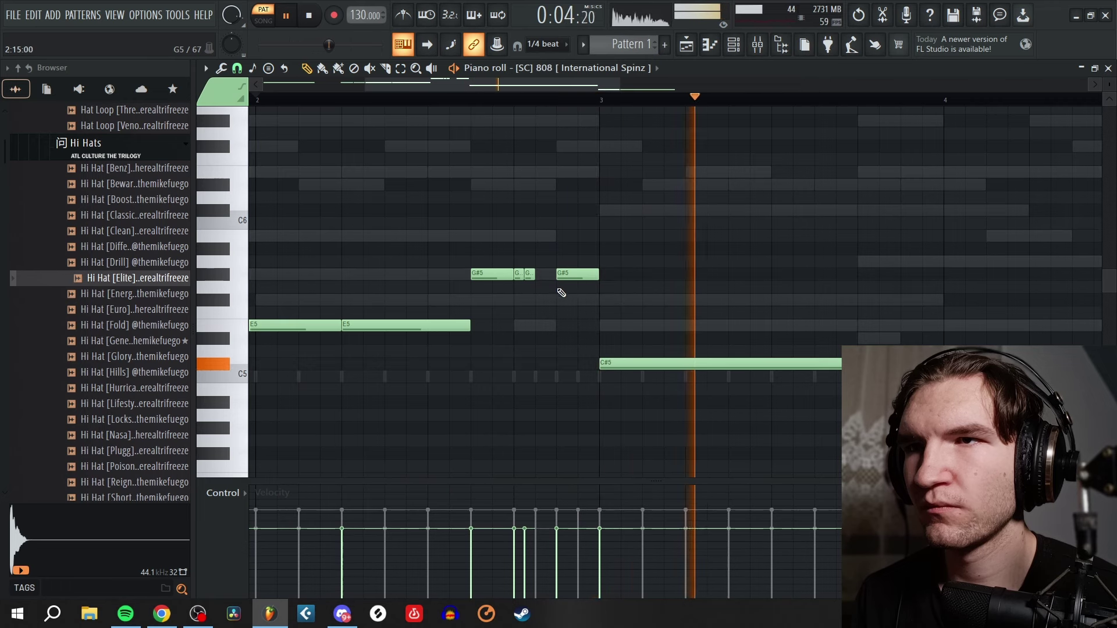
pyautogui.press('space')
pyautogui.press('space')
# - Select the two short chopped G#5 notes in bar 2 and split them into four with the Chopper
pyautogui.moveTo(547, 308); pyautogui.dragTo(518, 264)
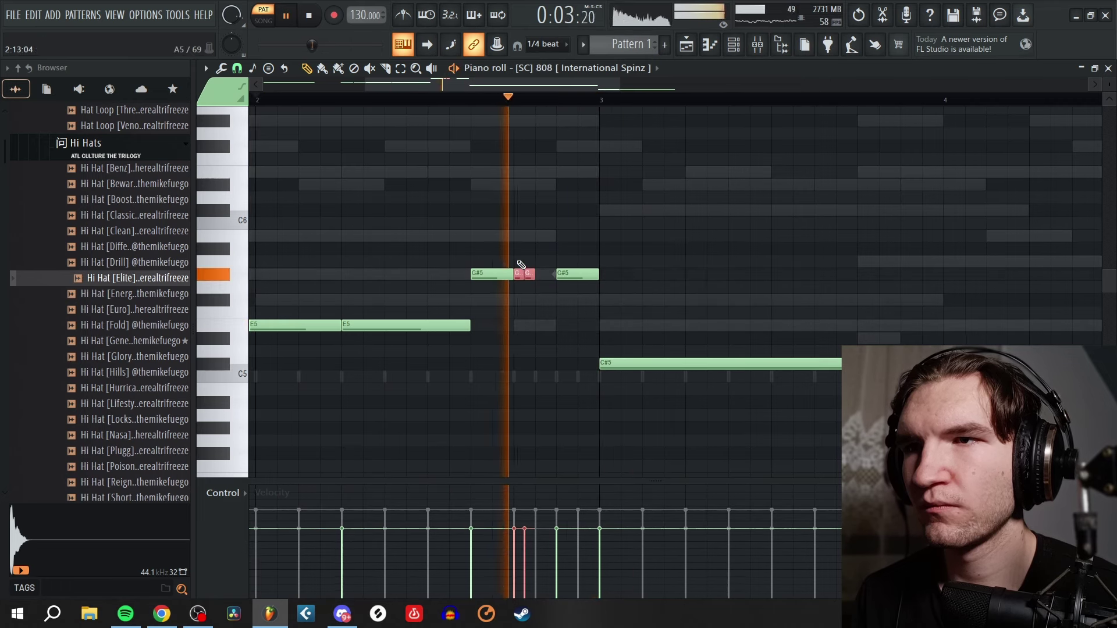
pyautogui.hotkey('alt', 'u')
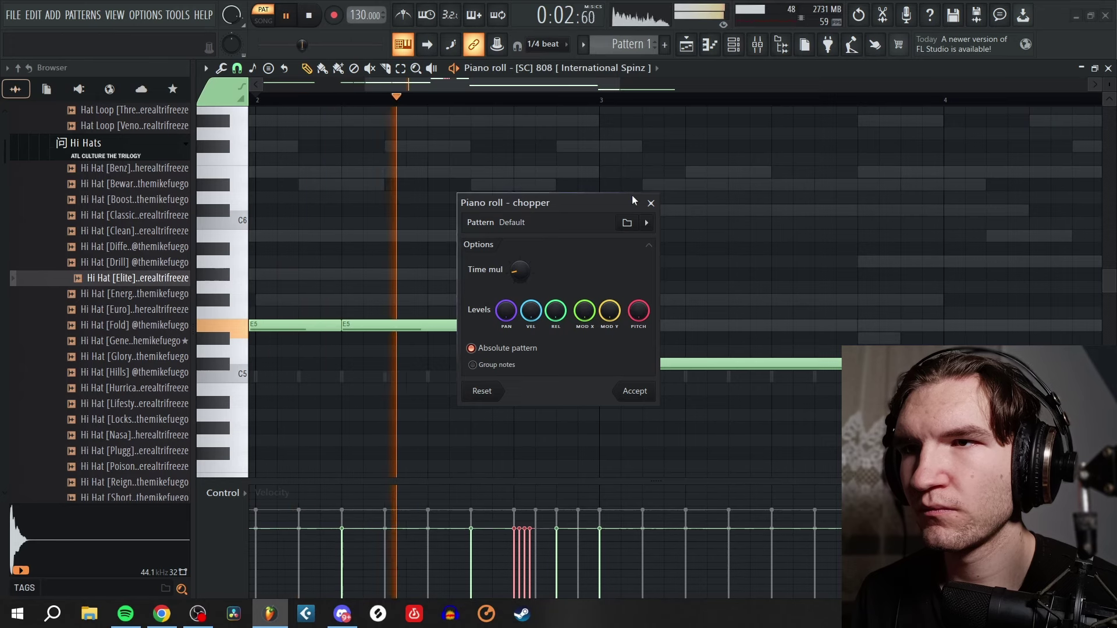
pyautogui.click(634, 391)
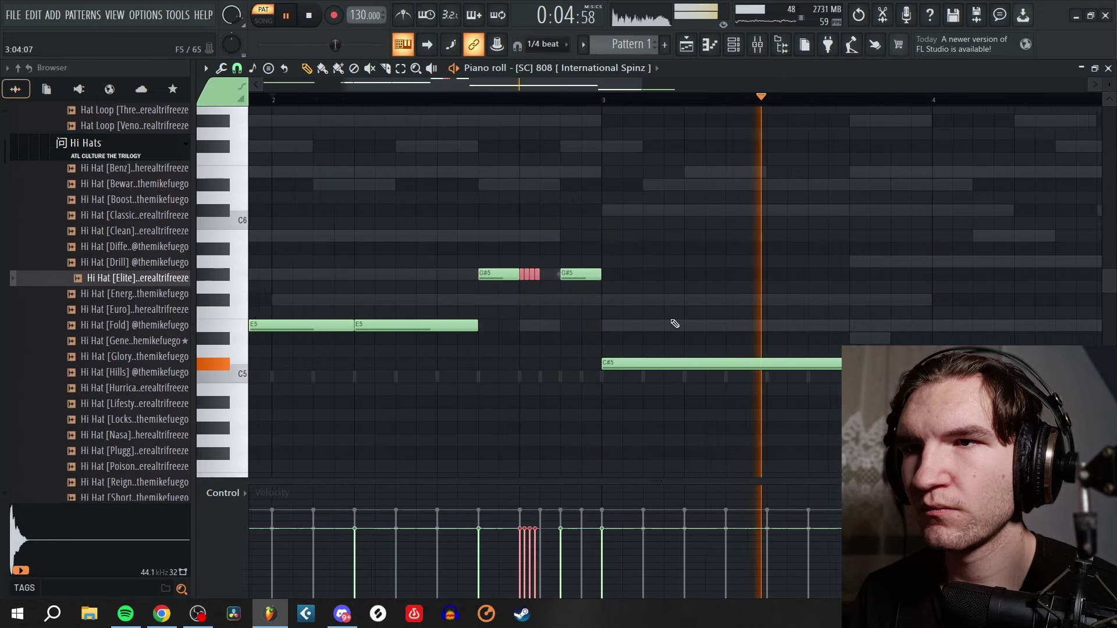
# - Slice the A4 note in bar 4 in half at step 11, and slice its second half at step 15
pyautogui.scroll(-3, 673, 321)
pyautogui.scroll(3, 676, 324)
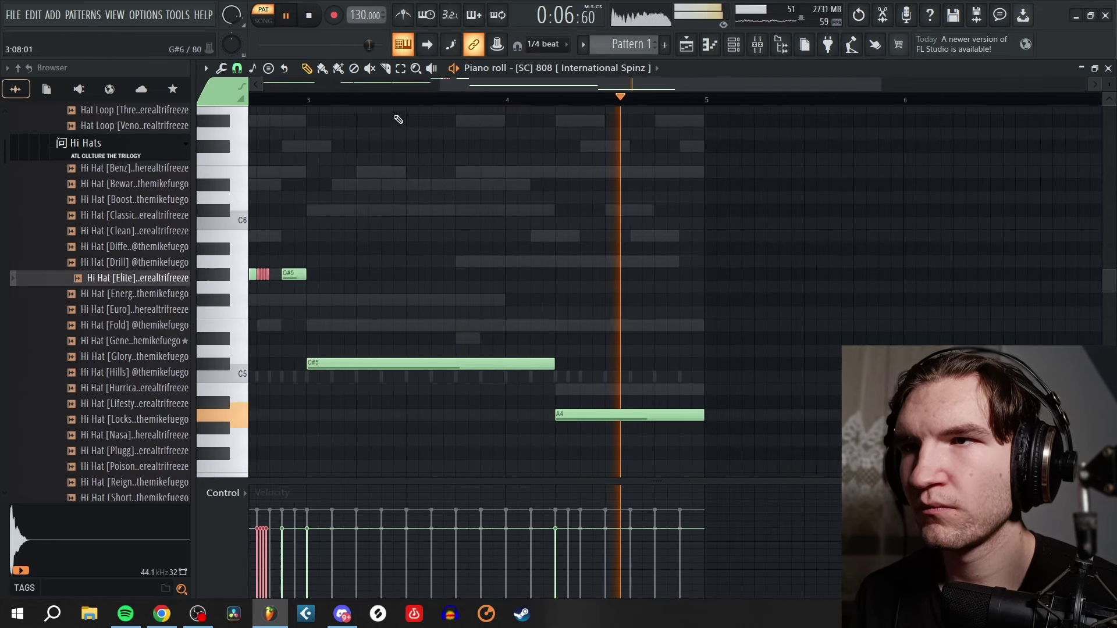
pyautogui.moveTo(642, 413); pyautogui.dragTo(640, 436)
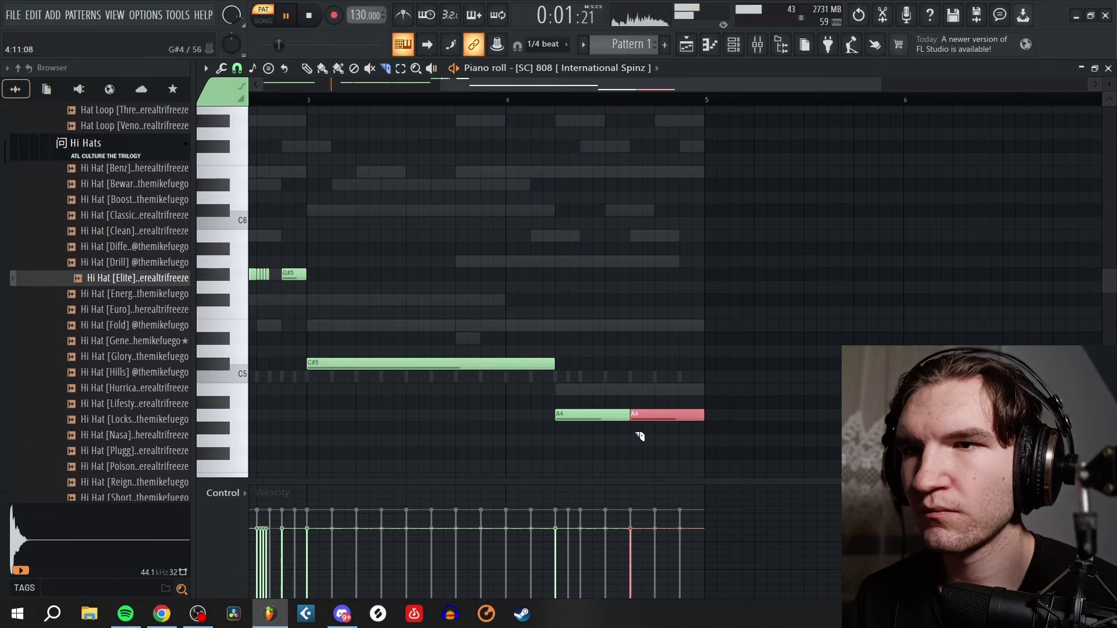
pyautogui.click(516, 103)
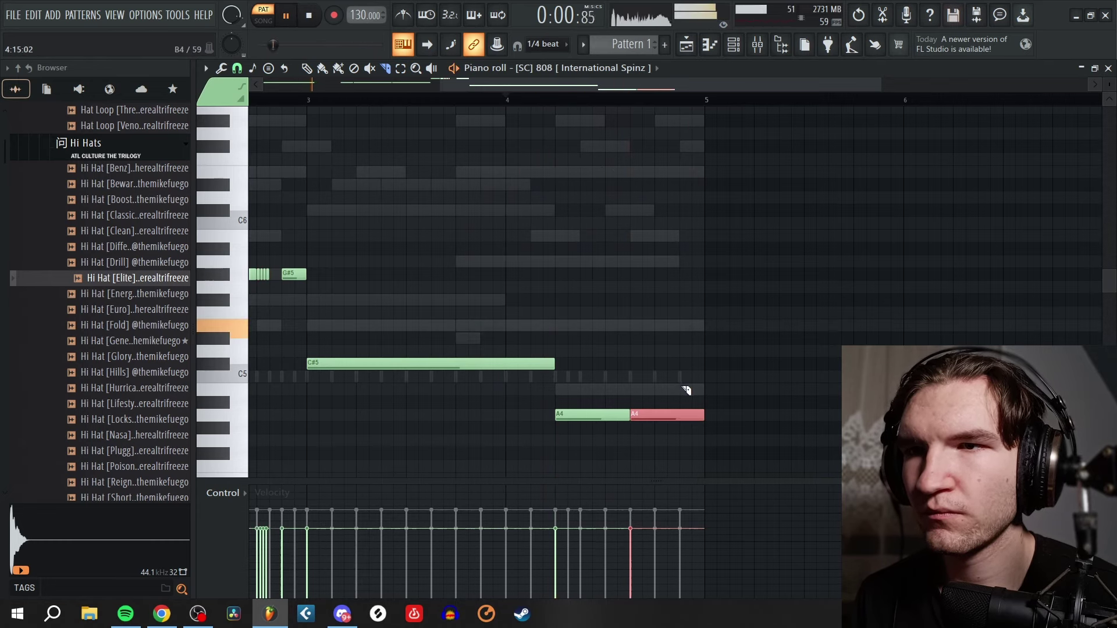
pyautogui.moveTo(689, 452); pyautogui.dragTo(689, 454)
# - Transpose the three sliced A4 notes in bar 4 up one octave to A5
pyautogui.scroll(-3, 805, 349)
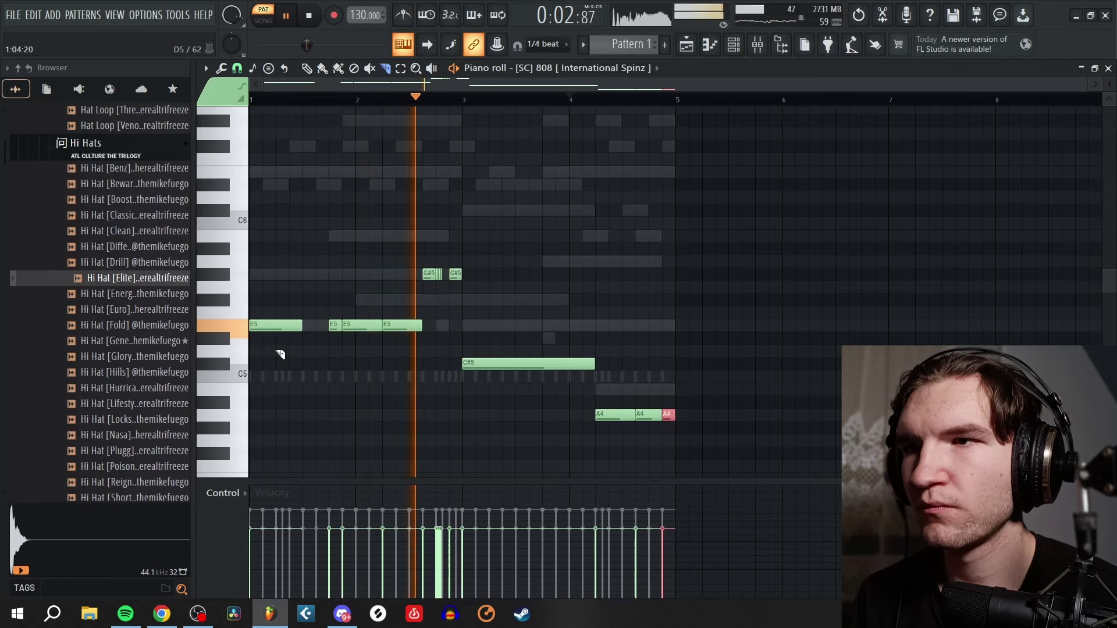
pyautogui.scroll(2, 256, 350)
pyautogui.scroll(1, 228, 345)
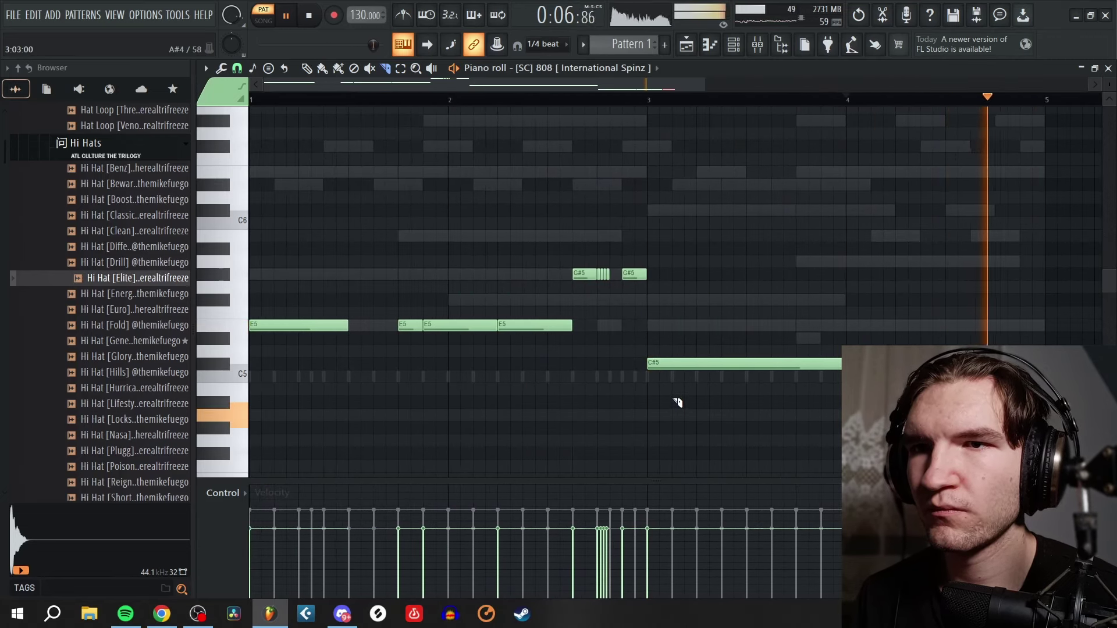
pyautogui.moveTo(1056, 445); pyautogui.dragTo(946, 389)
pyautogui.hotkey('ctrl', 'Up')
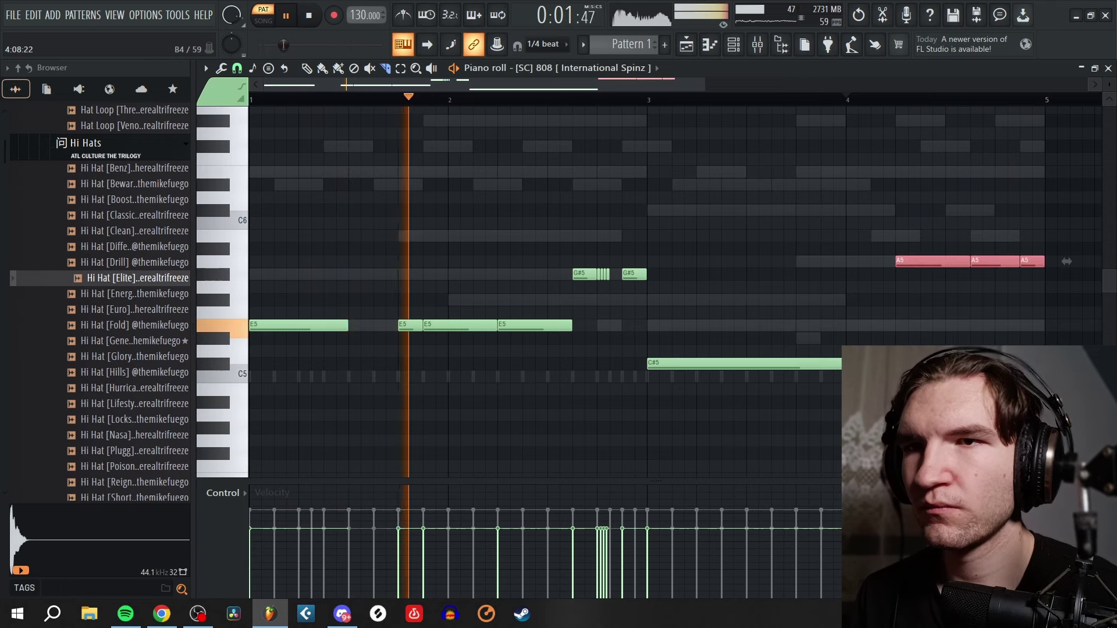
pyautogui.scroll(-2, 722, 339)
pyautogui.scroll(3, 692, 342)
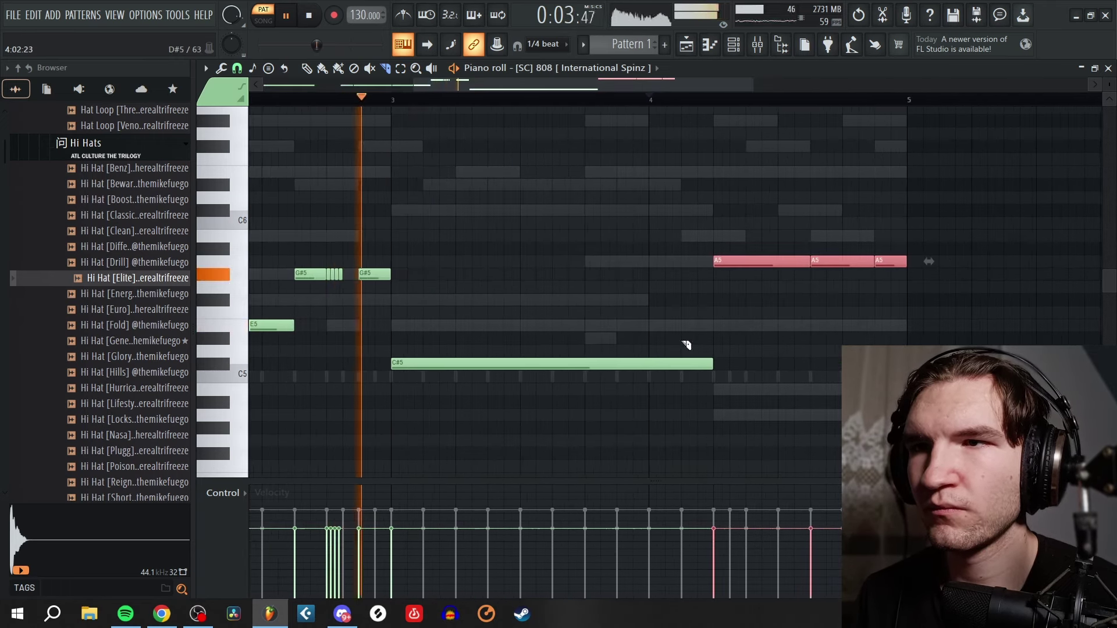
pyautogui.scroll(-3, 605, 348)
pyautogui.scroll(3, 736, 374)
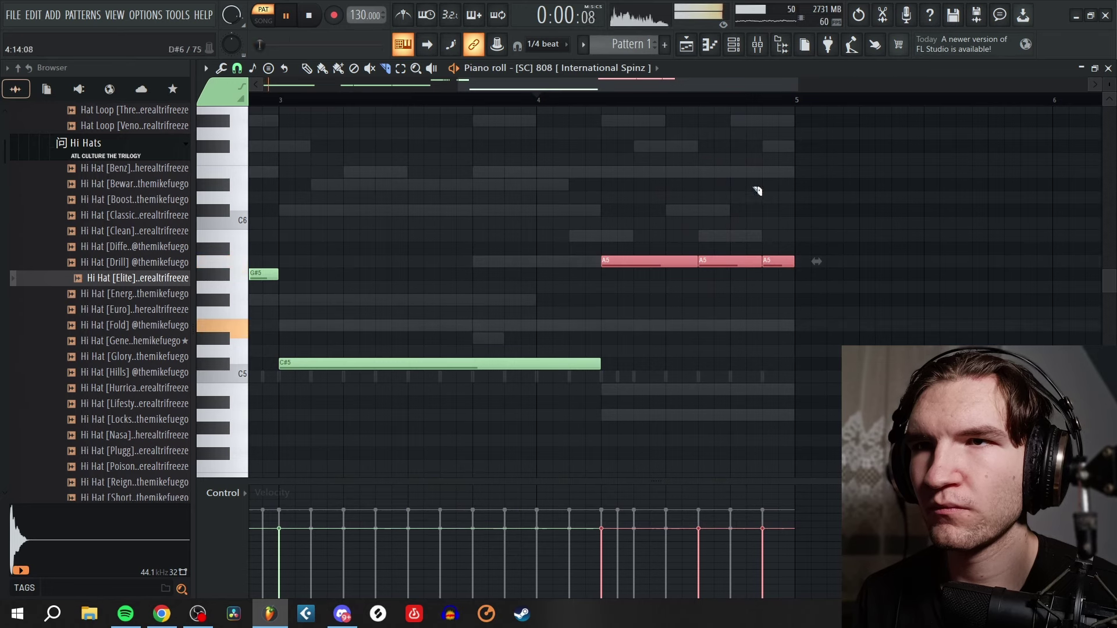
# - Open the mixer and lower the volume of Insert 14 to 50% (-12.6 dB)
pyautogui.click(758, 45)
pyautogui.moveTo(716, 343); pyautogui.dragTo(720, 405)
pyautogui.scroll(-2, 717, 402)
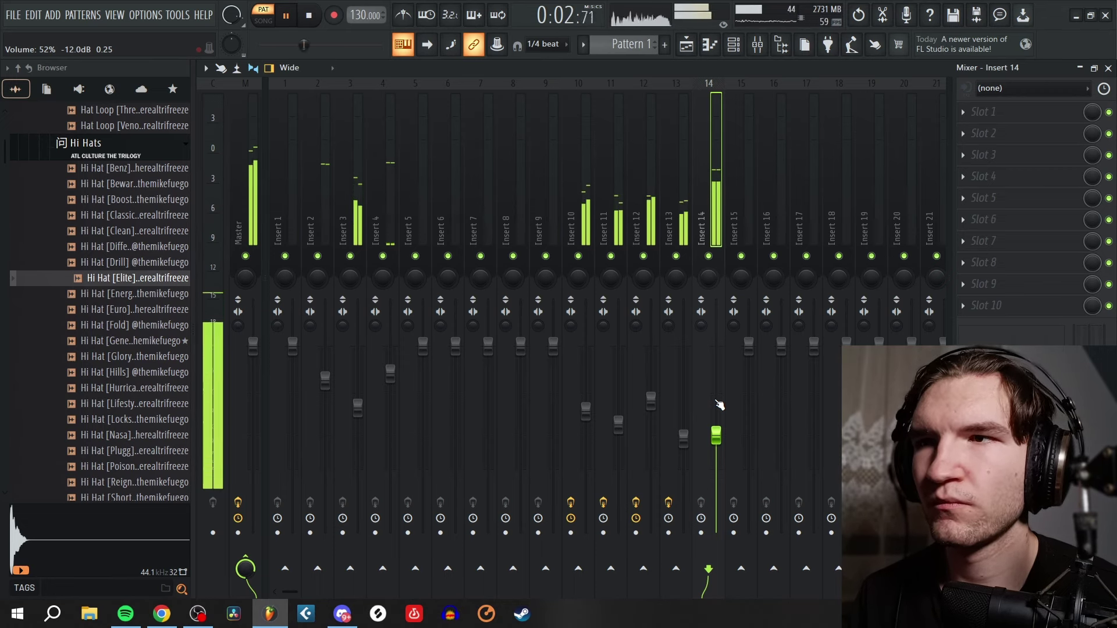
pyautogui.scroll(-2, 714, 399)
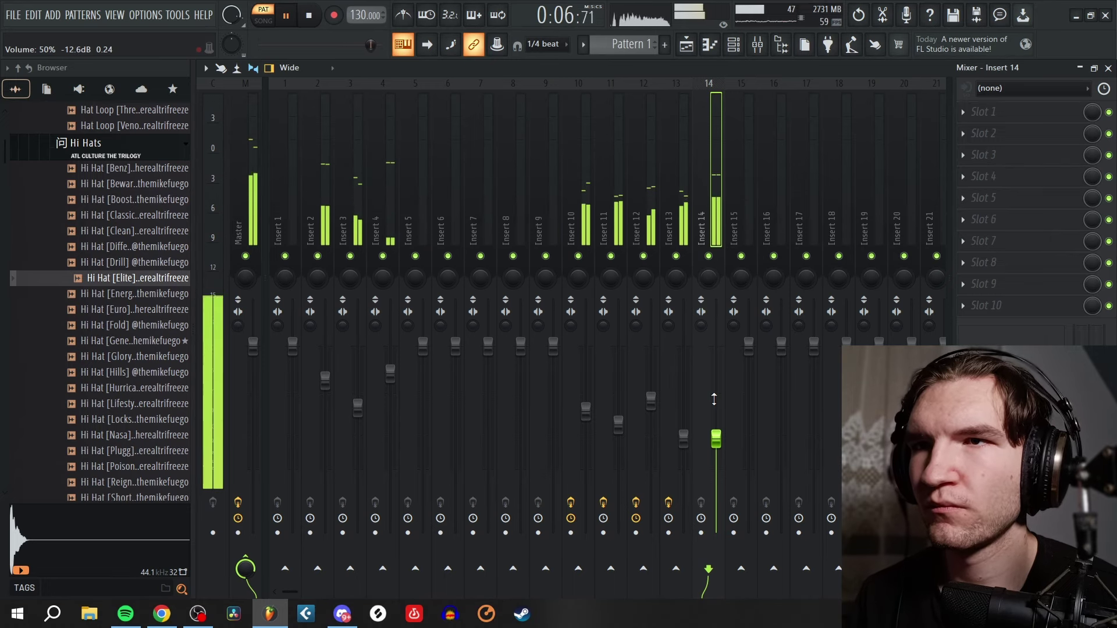
# - Audition the Fuse, Joint and Impact samples in the Kicks folder, and load Kick [Impact] onto the 808 Kick channel in the channel rack
pyautogui.click(733, 50)
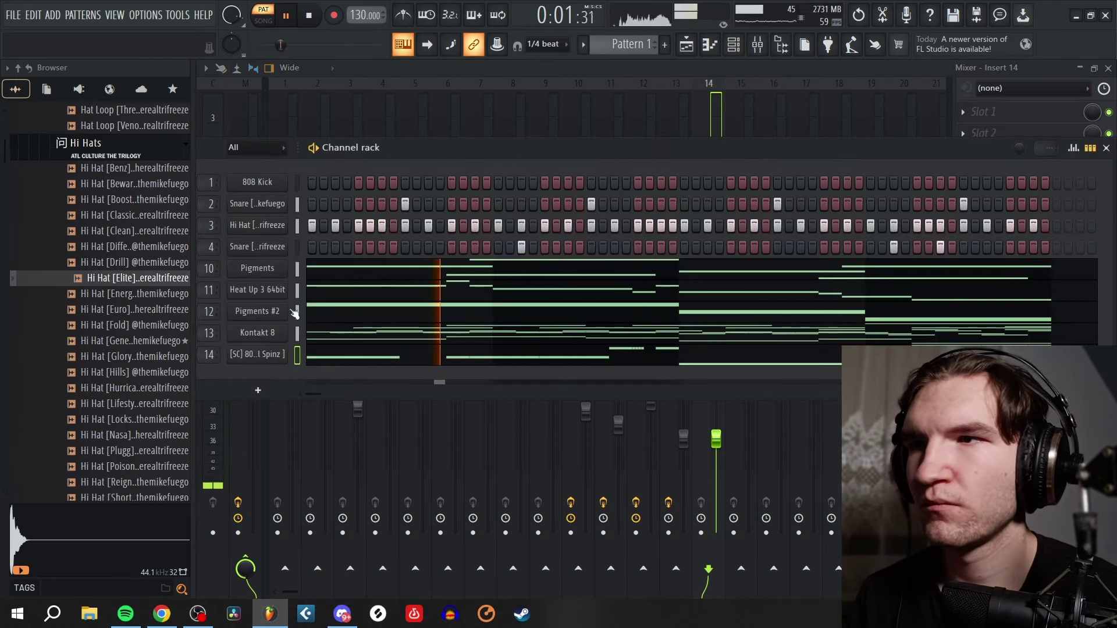
pyautogui.scroll(8, 101, 314)
pyautogui.scroll(15, 101, 314)
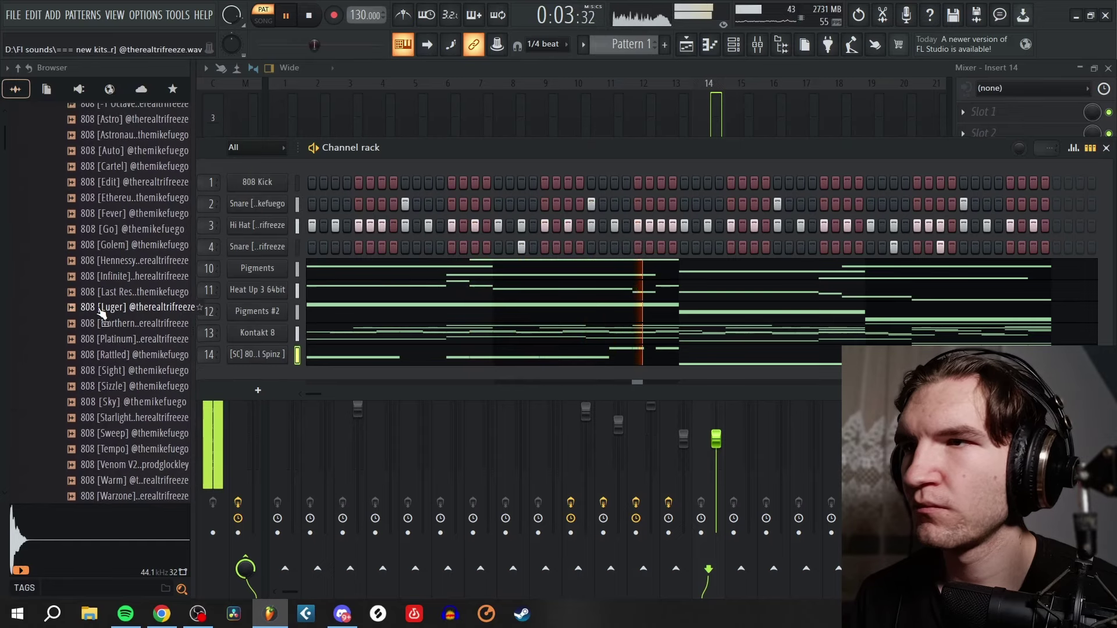
pyautogui.scroll(-5, 100, 314)
pyautogui.scroll(-10, 101, 314)
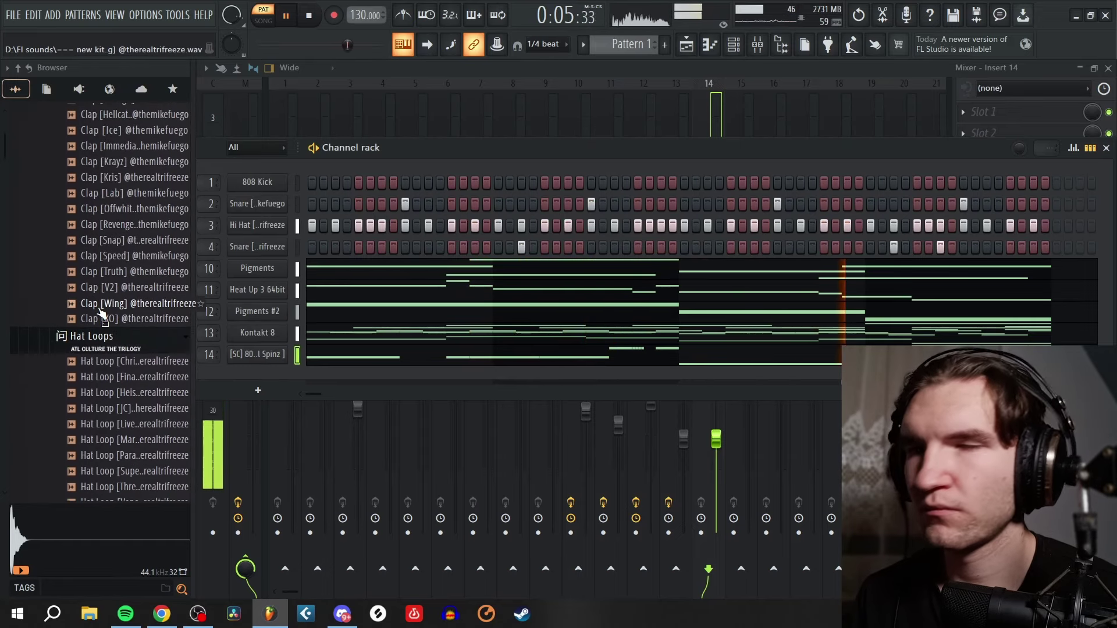
pyautogui.scroll(-12, 108, 312)
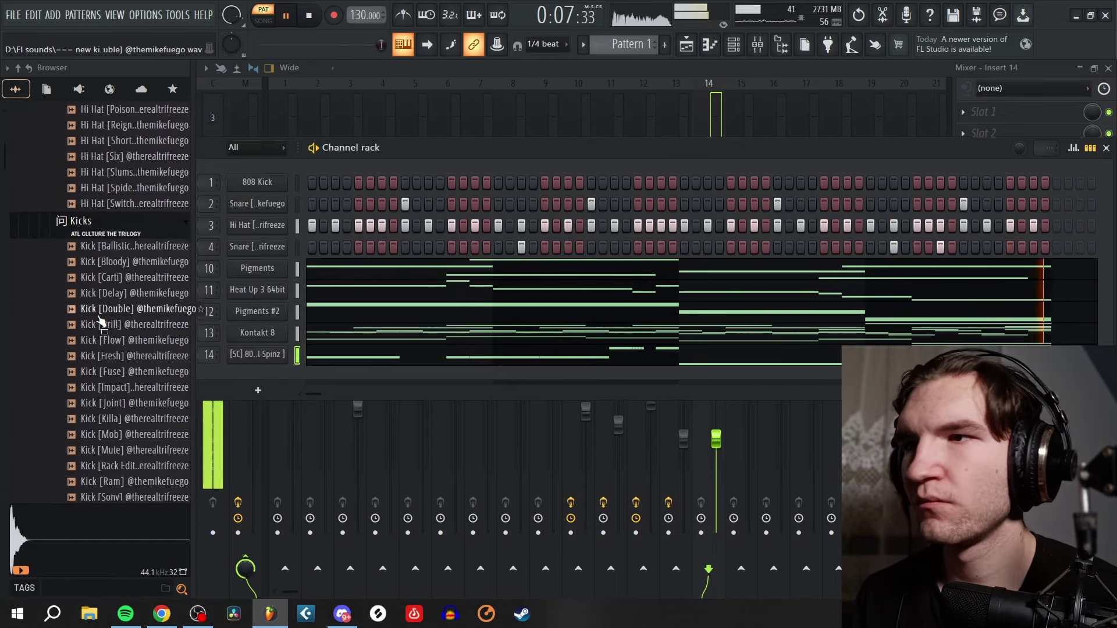
pyautogui.press('space')
pyautogui.click(112, 351)
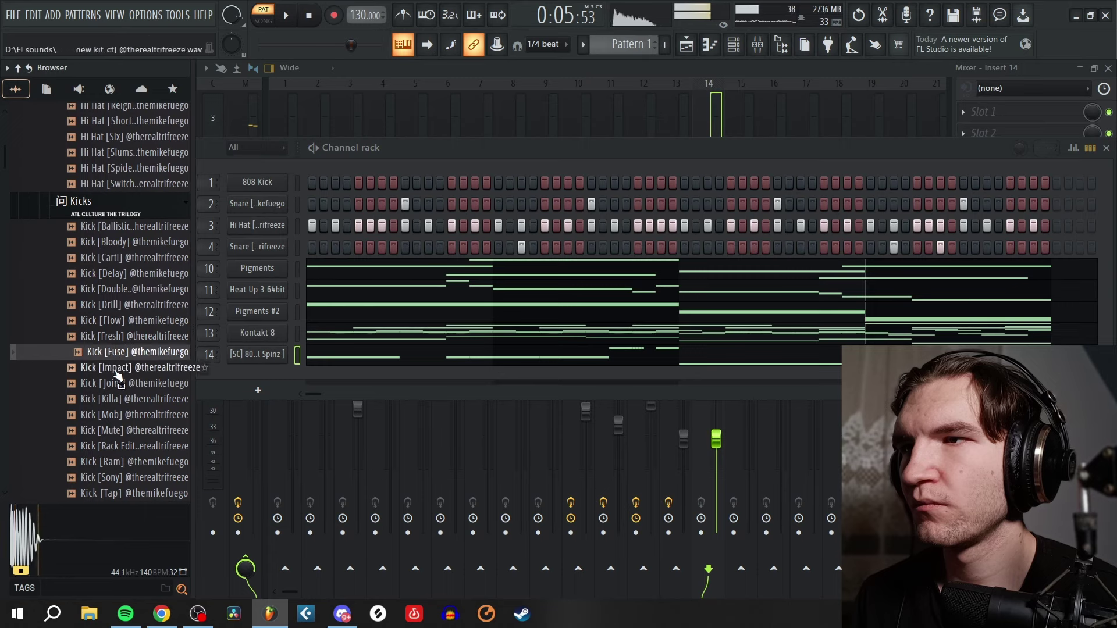
pyautogui.click(125, 383)
pyautogui.click(131, 368)
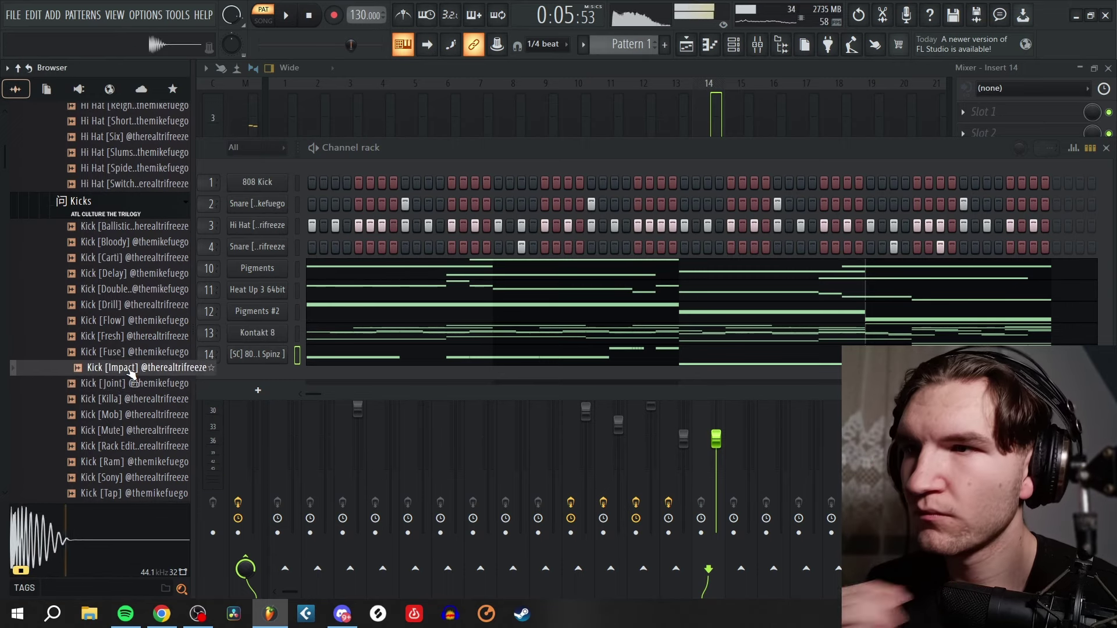
pyautogui.moveTo(132, 372); pyautogui.dragTo(267, 185)
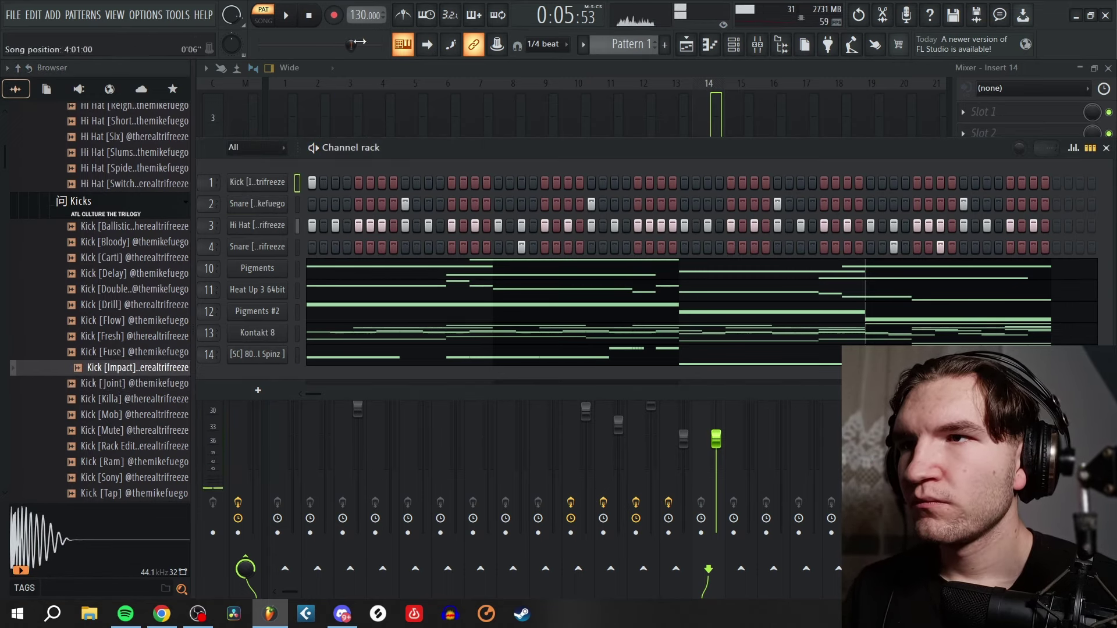
# - Replay the pattern to find the kick positions and add a kick at step 5 of bar 2
pyautogui.press('space')
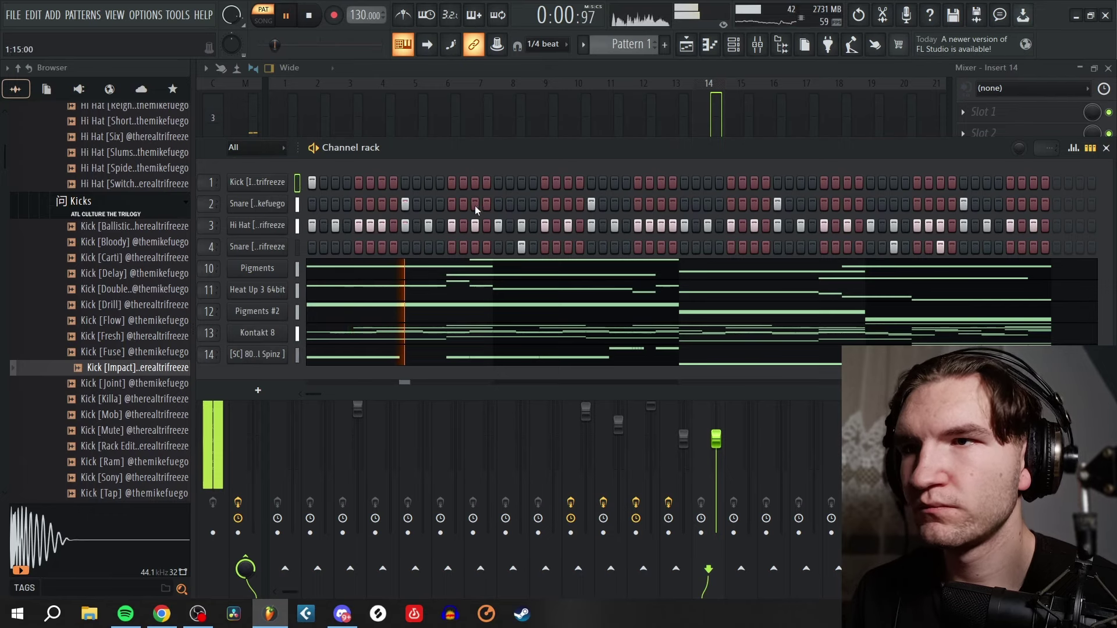
pyautogui.press('space')
pyautogui.press('space')
pyautogui.rightClick(429, 230)
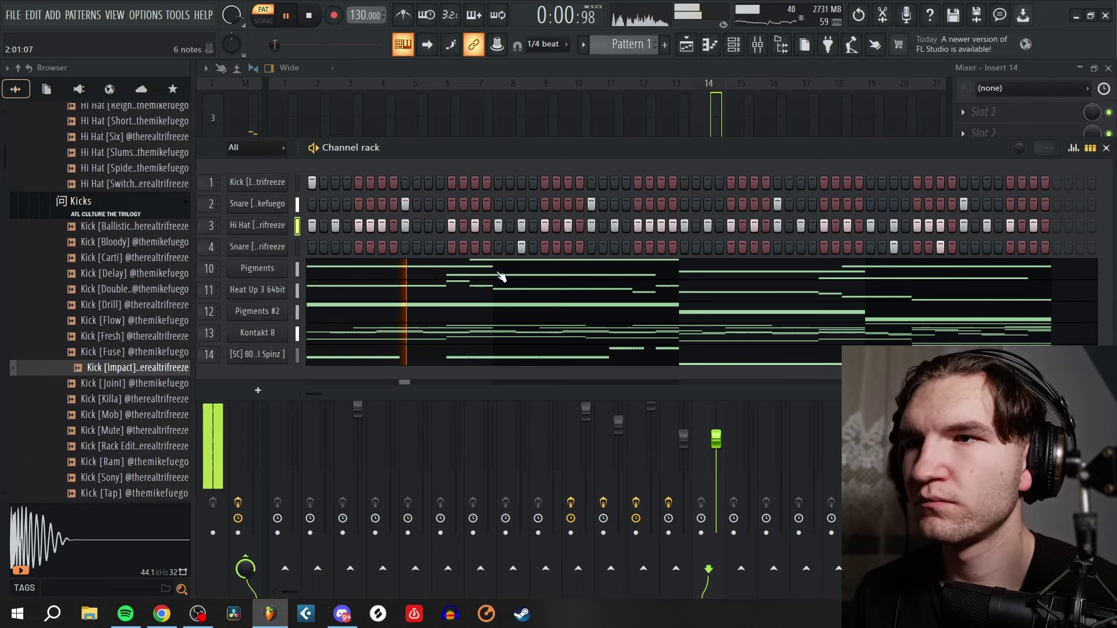
pyautogui.press('space')
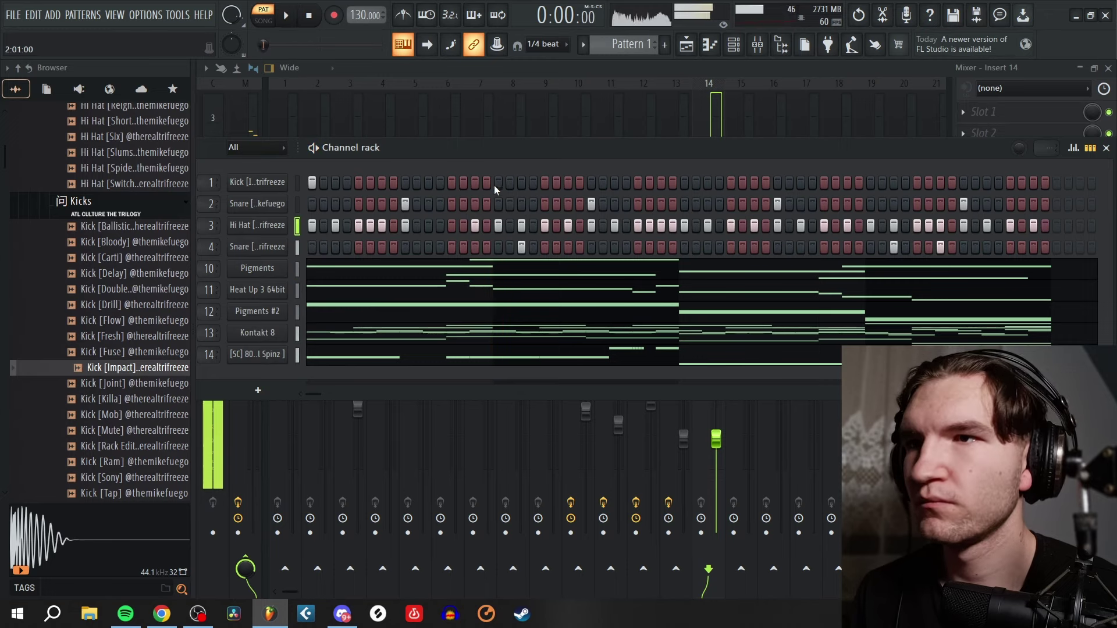
pyautogui.press('space')
pyautogui.click(545, 182)
pyautogui.press('space')
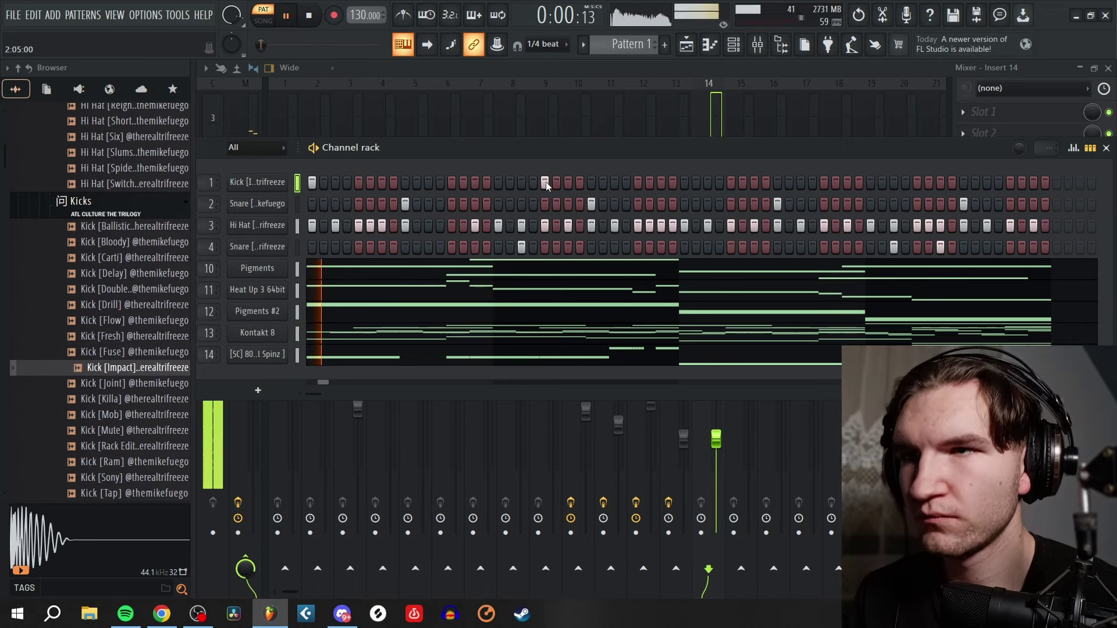
# - Add kicks at step 15 of bar 1, steps 1 and 7 of bar 3, and steps 6 and 11 of bar 4
pyautogui.click(476, 182)
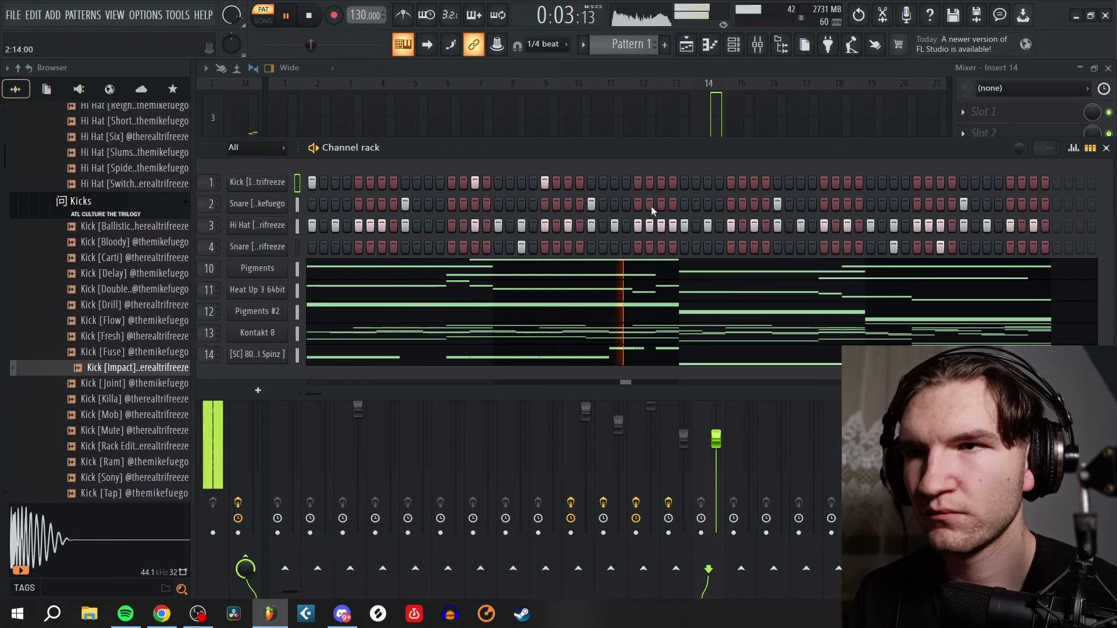
pyautogui.click(685, 182)
pyautogui.press('space')
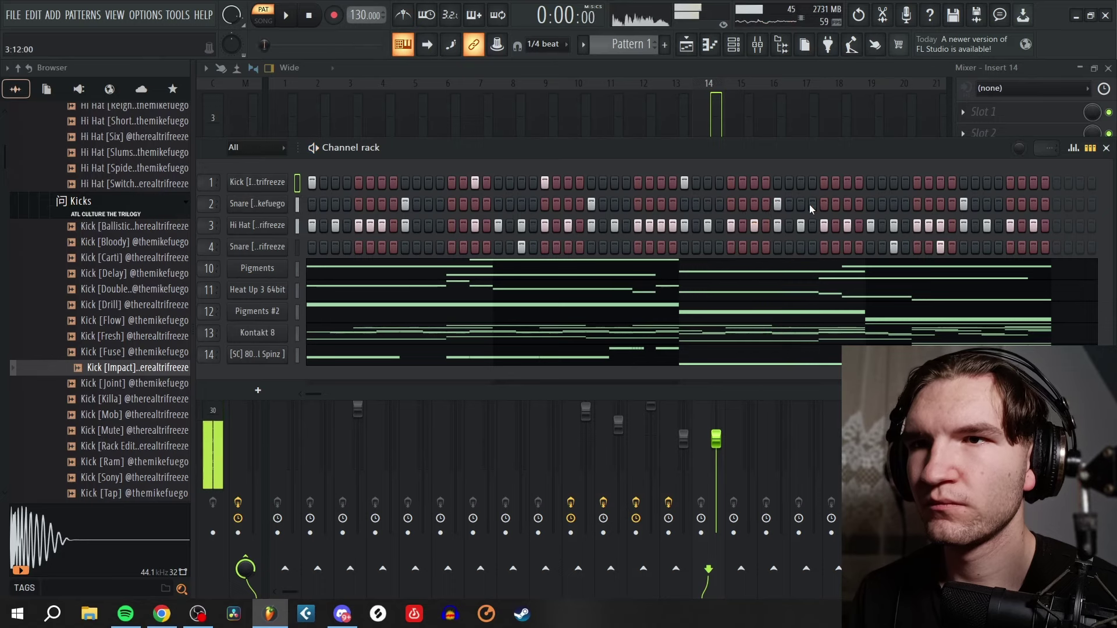
pyautogui.press('space')
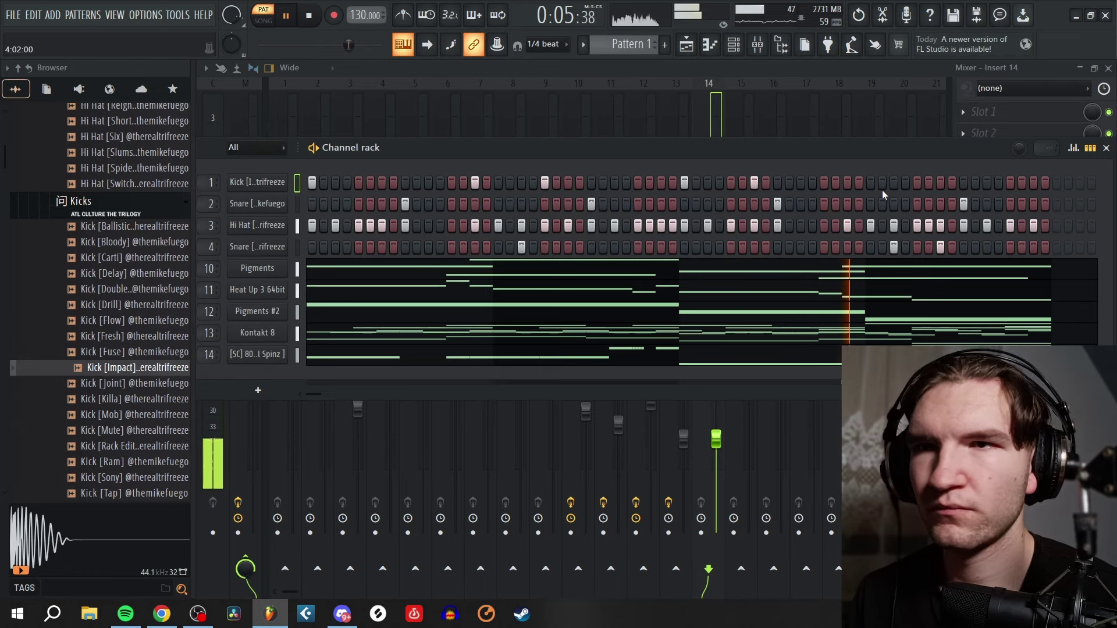
pyautogui.click(917, 182)
pyautogui.click(929, 182)
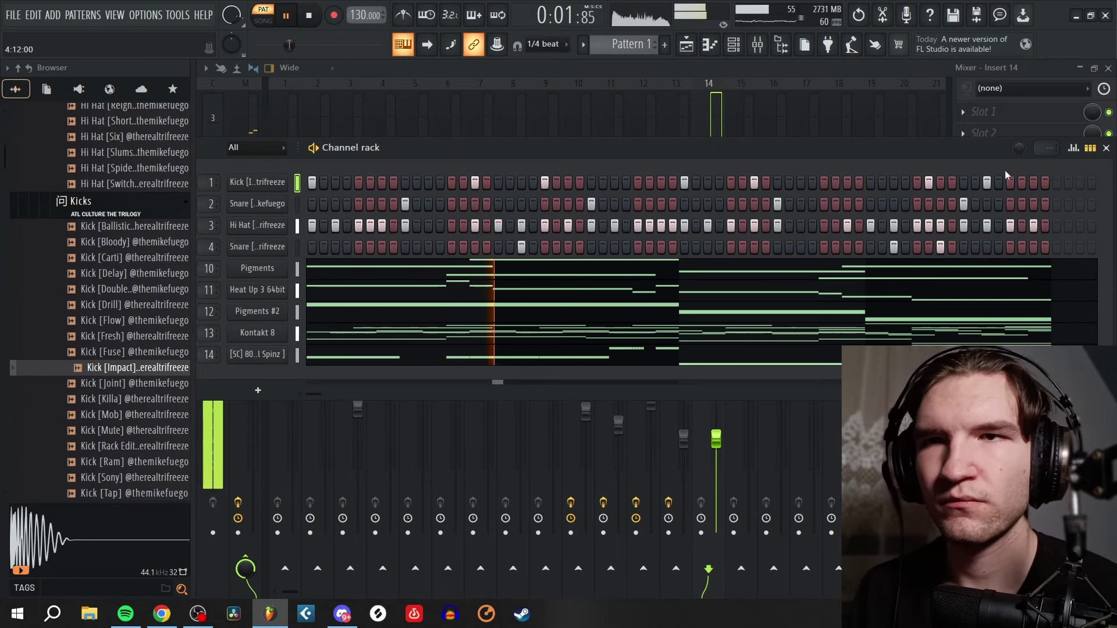
# - Close the channel rack and lower the kick's volume on Insert 1 to 78% (-5.2 dB)
pyautogui.click(1105, 149)
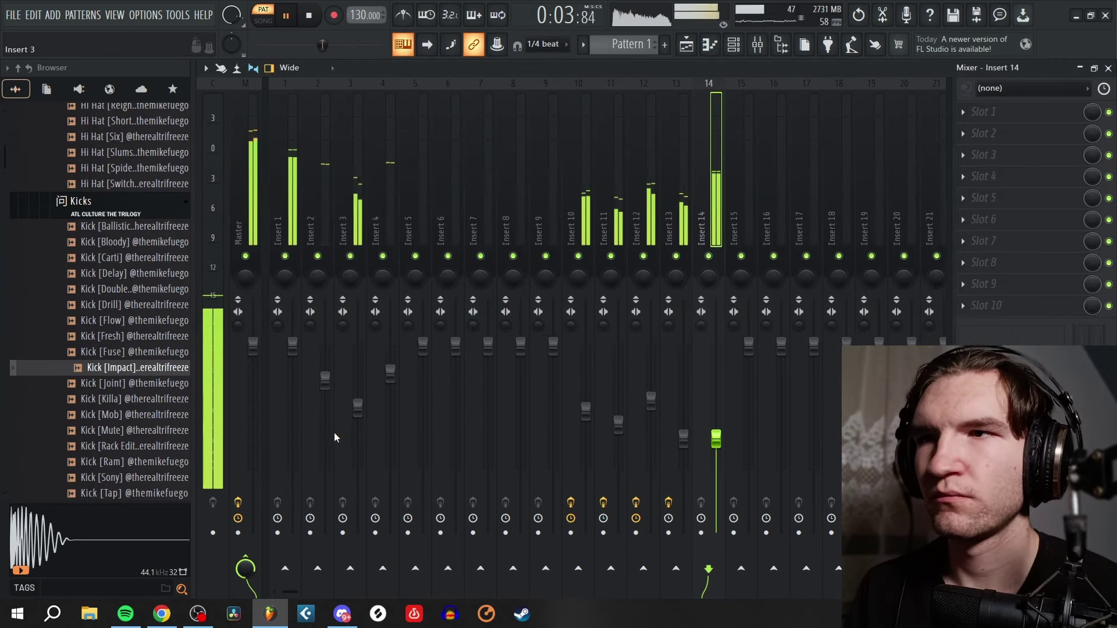
pyautogui.scroll(-3, 299, 414)
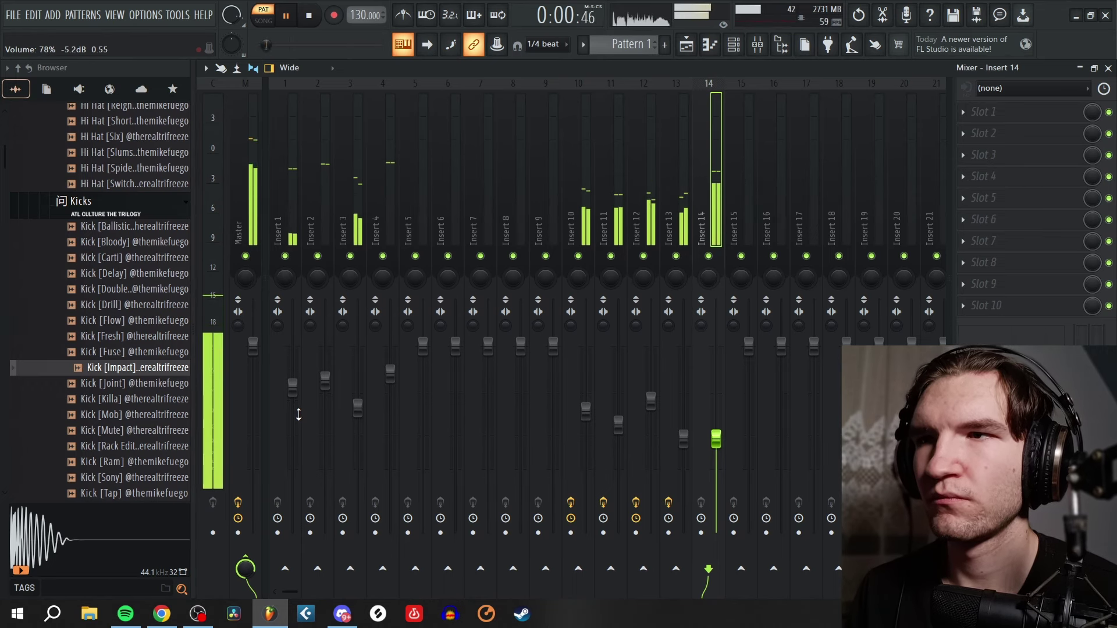
# - Load Fruity Limiter into effect slot 4 of Insert 9 and close its window
pyautogui.click(539, 177)
pyautogui.click(983, 178)
pyautogui.moveTo(985, 189)
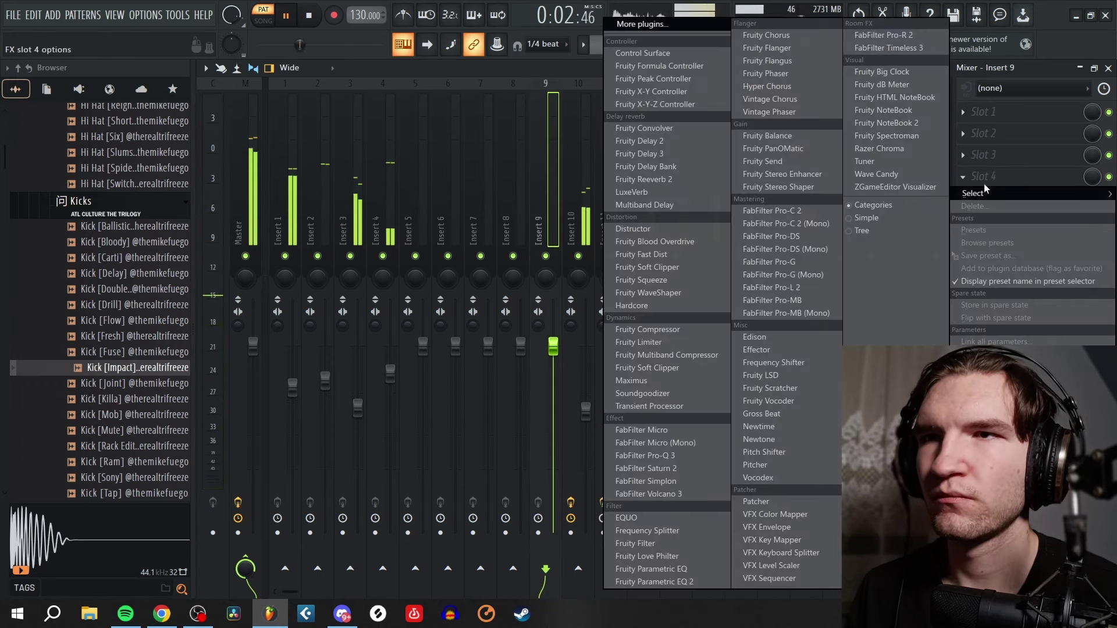
pyautogui.click(683, 24)
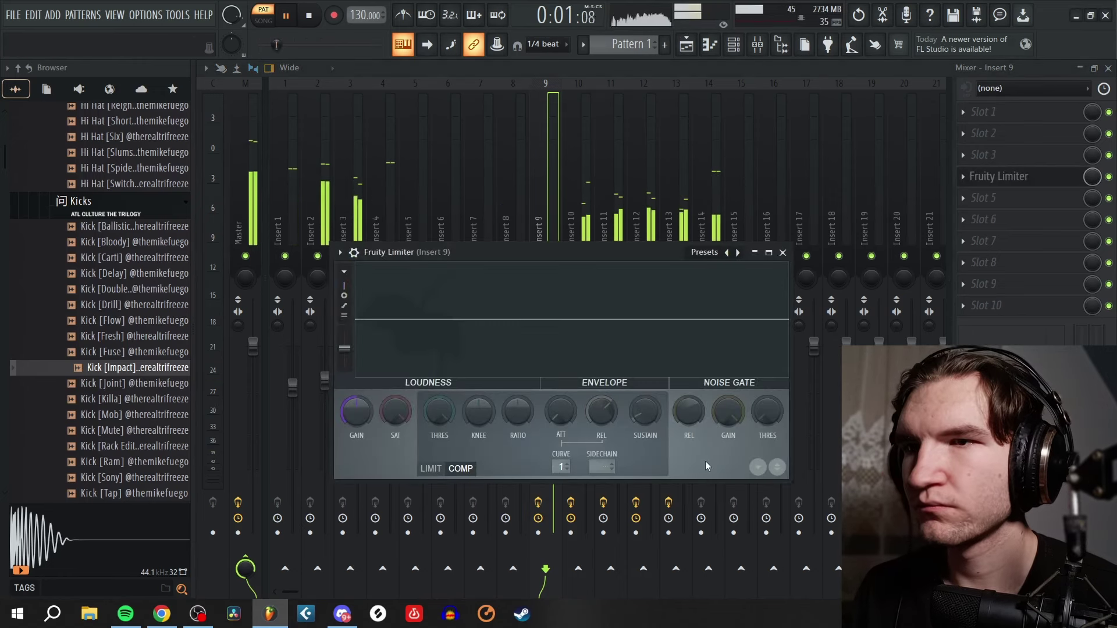
pyautogui.click(782, 253)
# - Route the 808's mixer track, Insert 14, to Insert 9 only
pyautogui.click(701, 218)
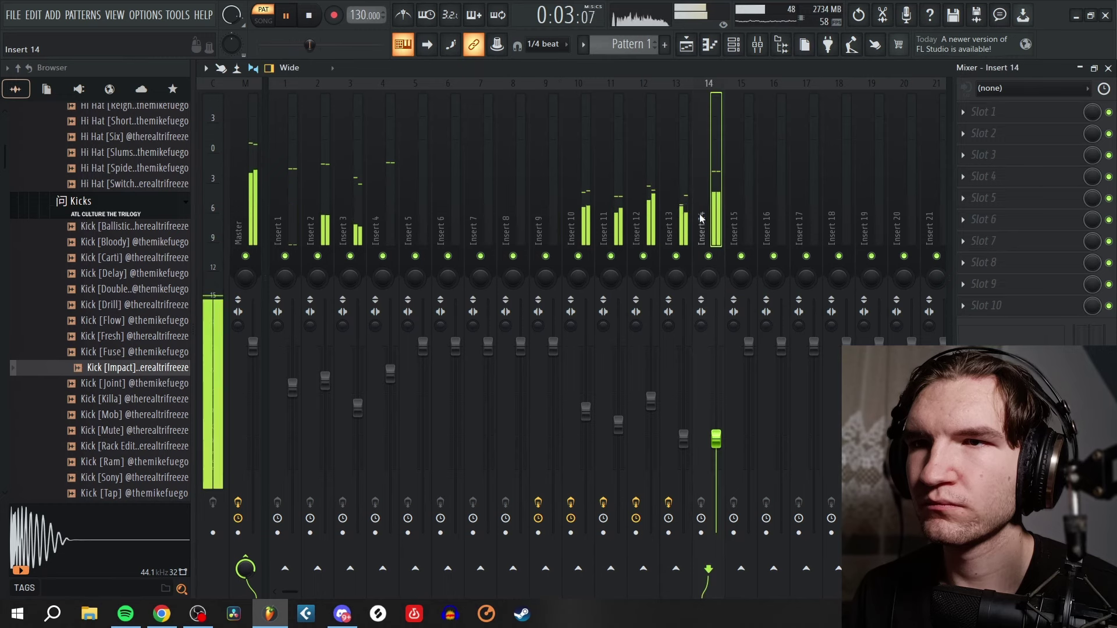
pyautogui.rightClick(549, 576)
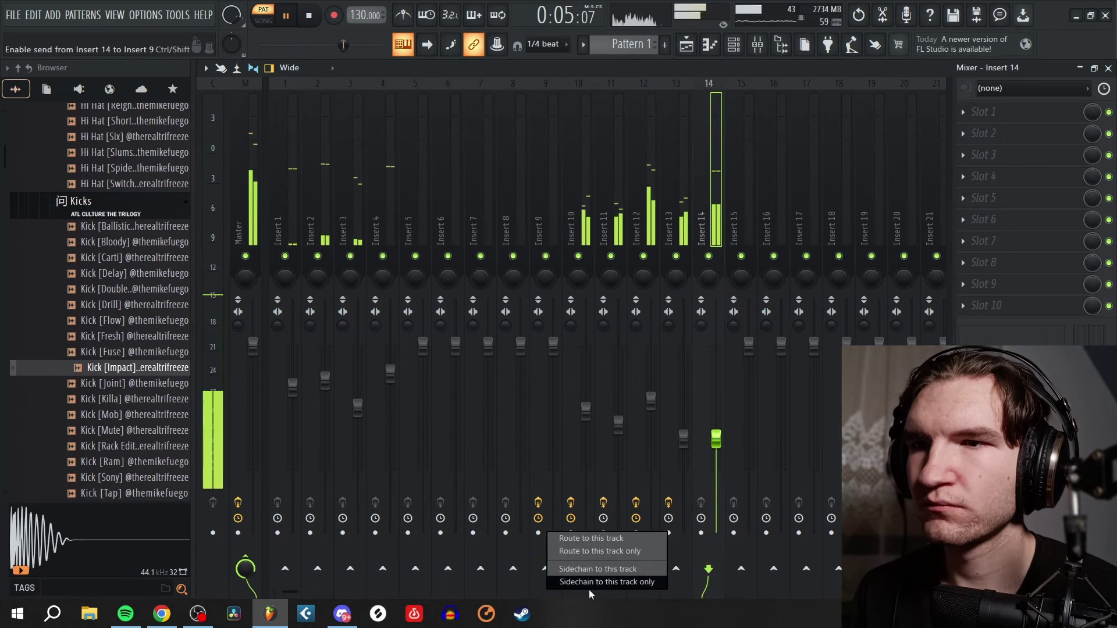
pyautogui.click(606, 553)
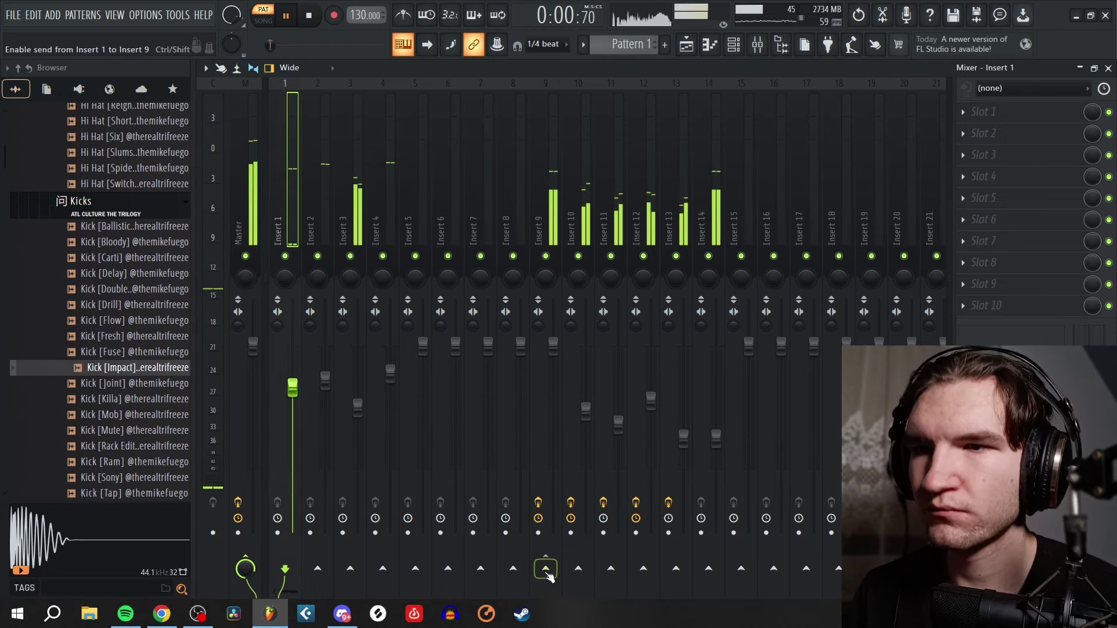
# - Sidechain the kick's mixer track, Insert 1, to Insert 9 and open Insert 9's Fruity Limiter
pyautogui.rightClick(543, 569)
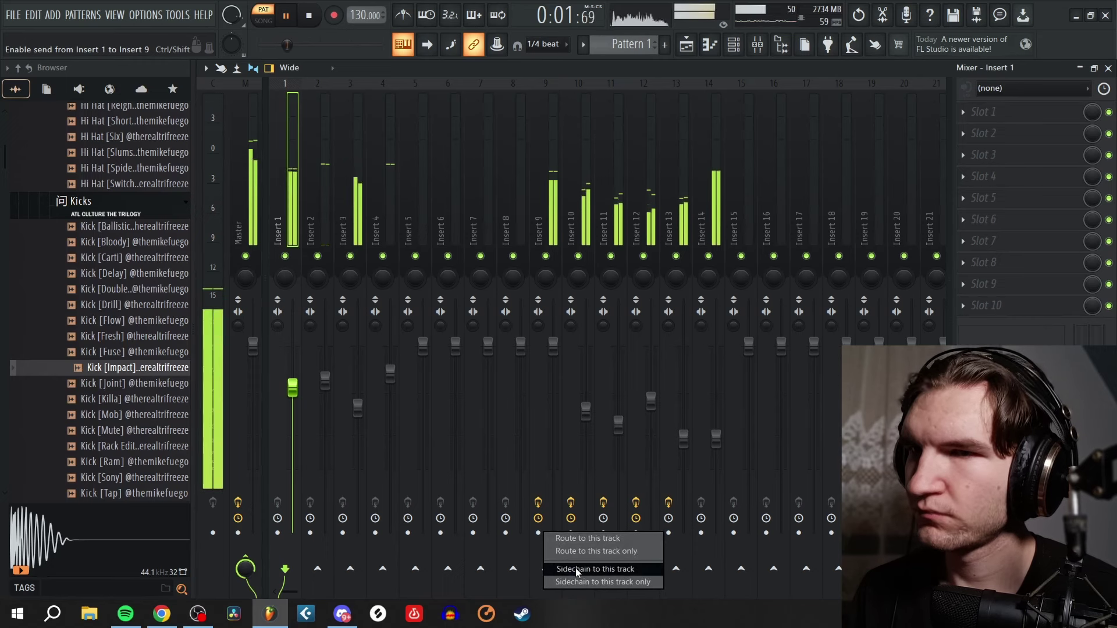
pyautogui.click(575, 569)
pyautogui.click(540, 228)
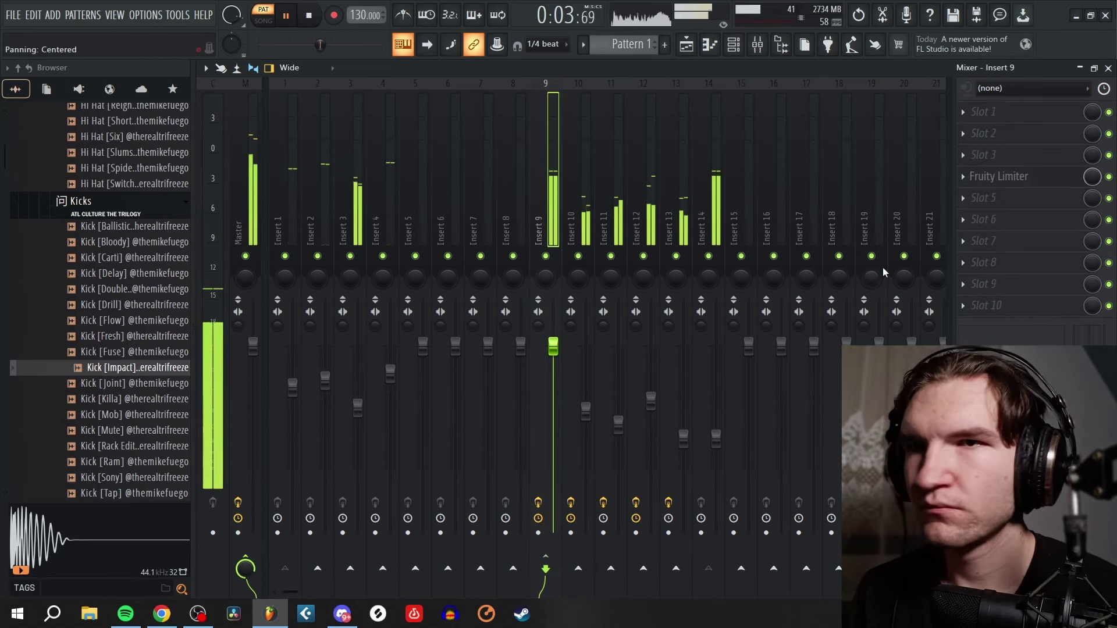
pyautogui.click(1009, 177)
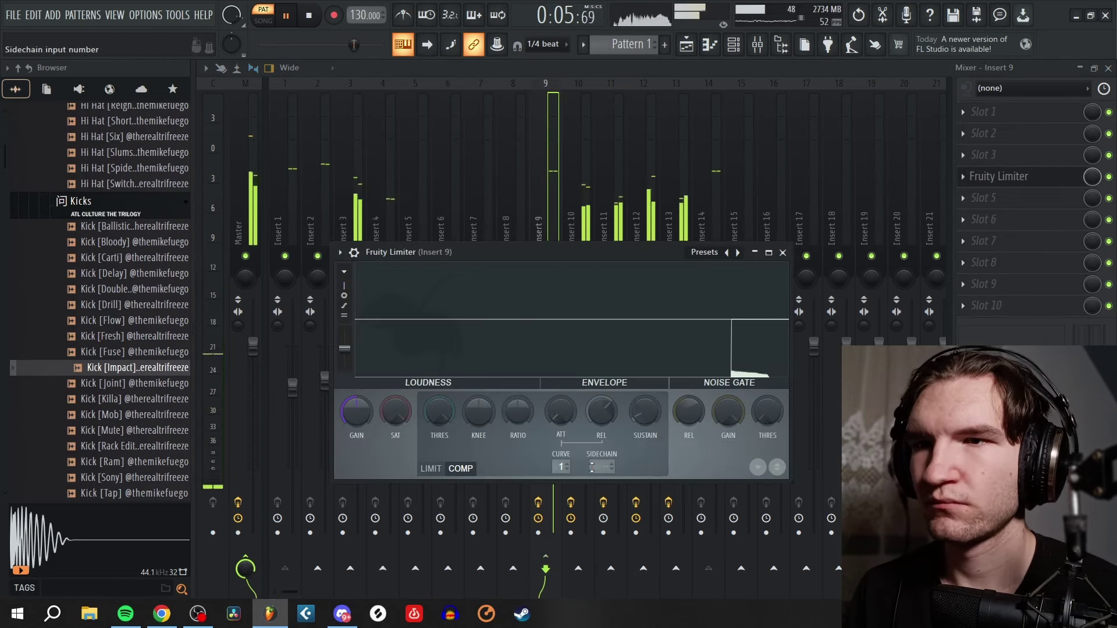
# - Set the limiter's compressor to sidechain 1 with a low threshold, 10% knee, 1.2:1 ratio and a short release, and close it
pyautogui.moveTo(435, 413); pyautogui.dragTo(435, 413)
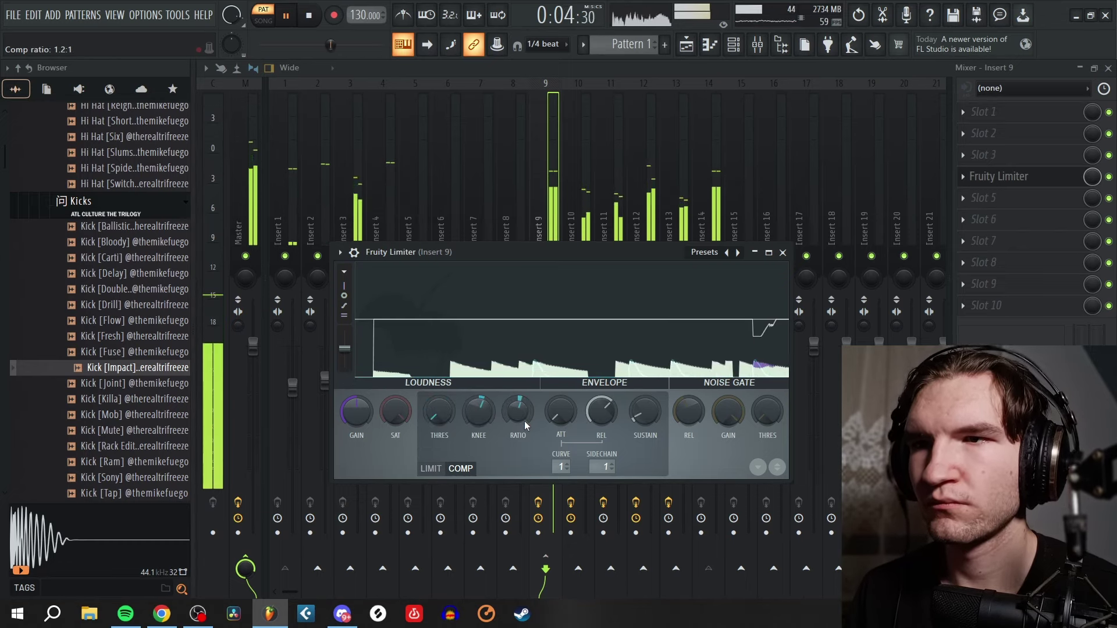
pyautogui.moveTo(526, 426); pyautogui.dragTo(526, 426)
pyautogui.moveTo(611, 427); pyautogui.dragTo(600, 418)
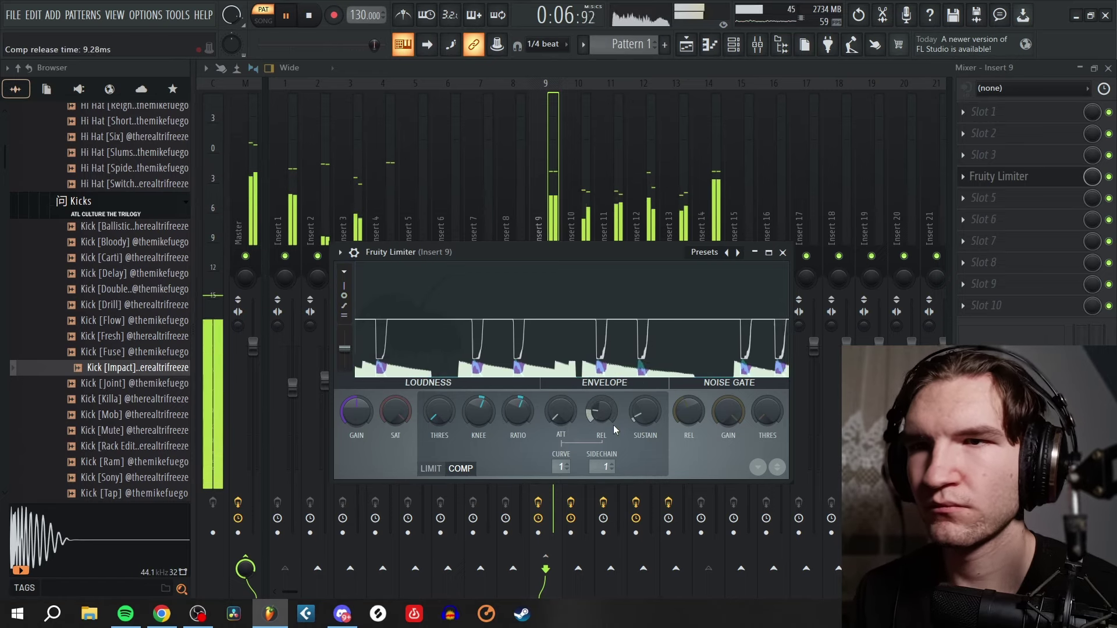
pyautogui.scroll(-2, 609, 428)
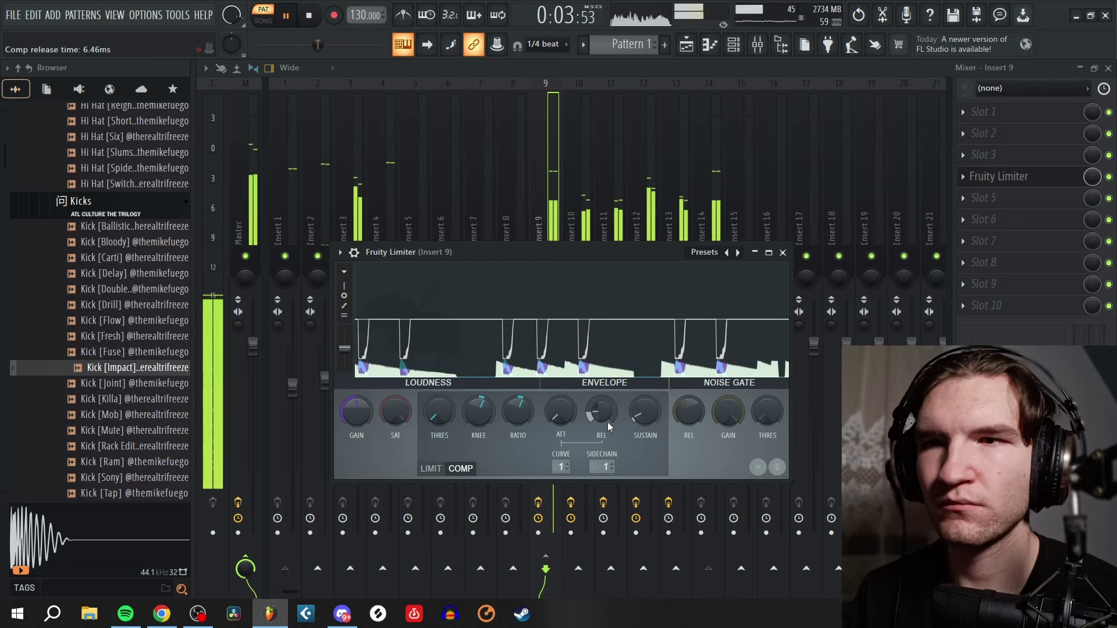
pyautogui.scroll(-3, 601, 411)
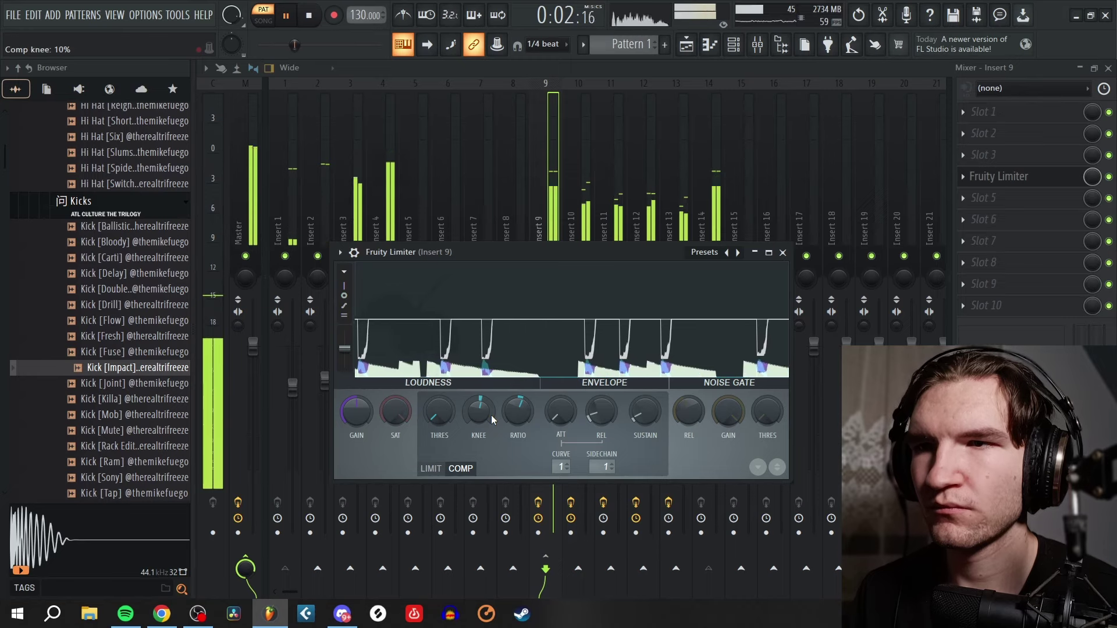
pyautogui.scroll(-1, 522, 417)
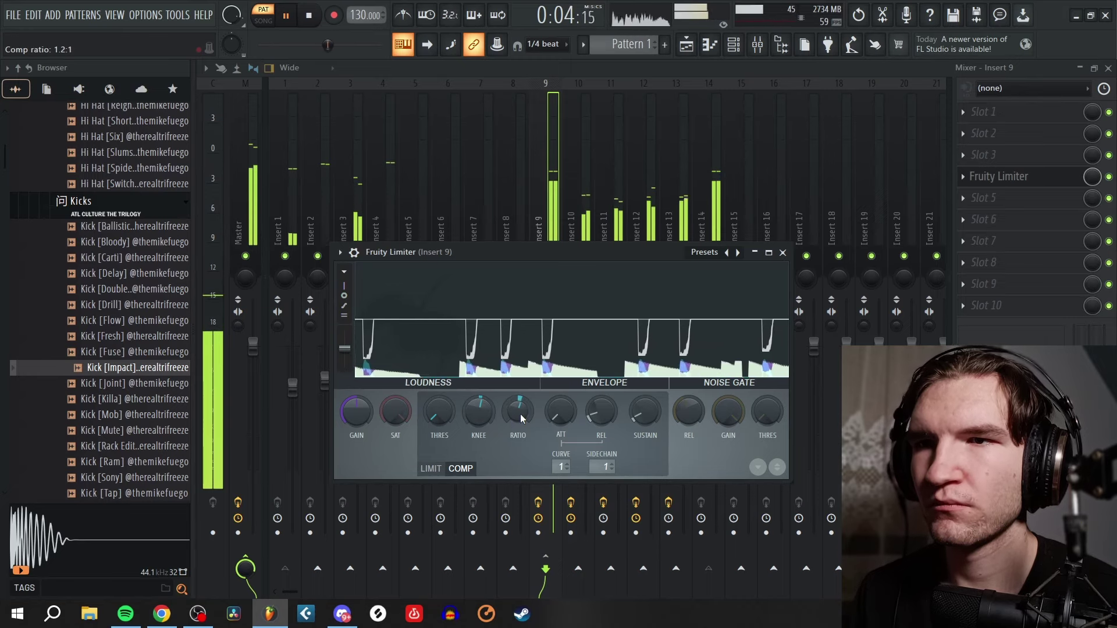
pyautogui.click(783, 252)
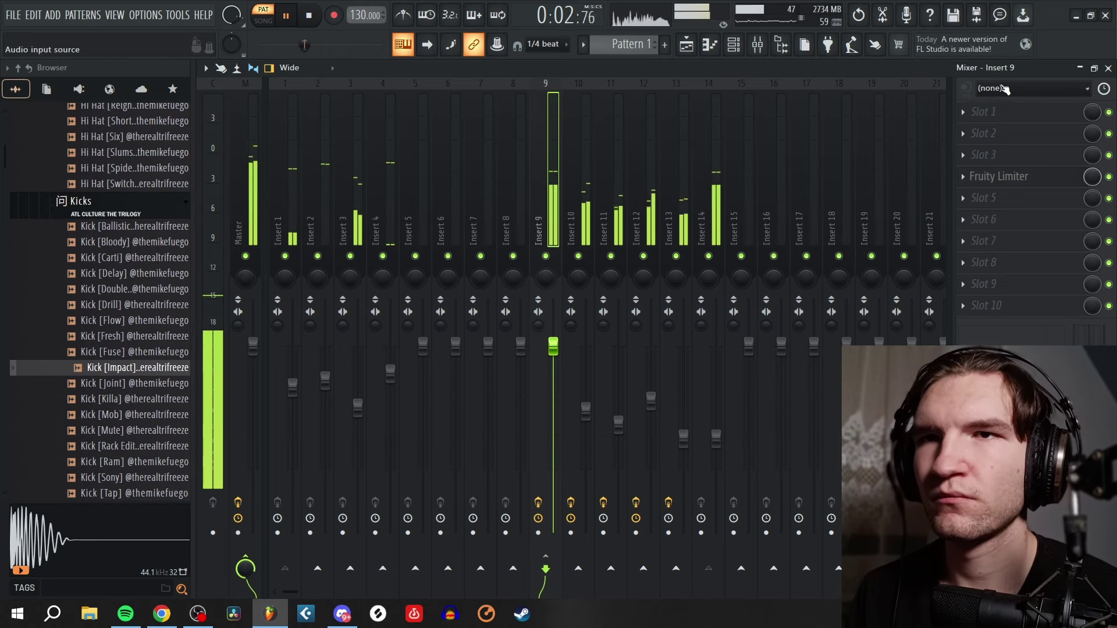
# - Raise the compressor threshold in Insert 9's Fruity Limiter for lighter ducking and close its window
pyautogui.click(1006, 181)
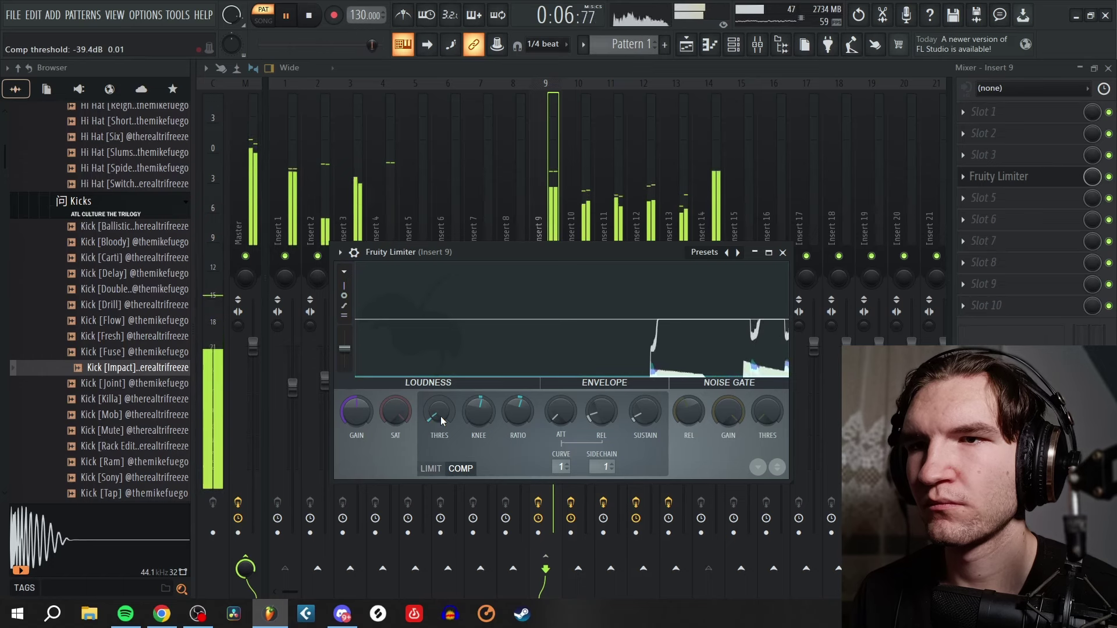
pyautogui.scroll(-3, 439, 413)
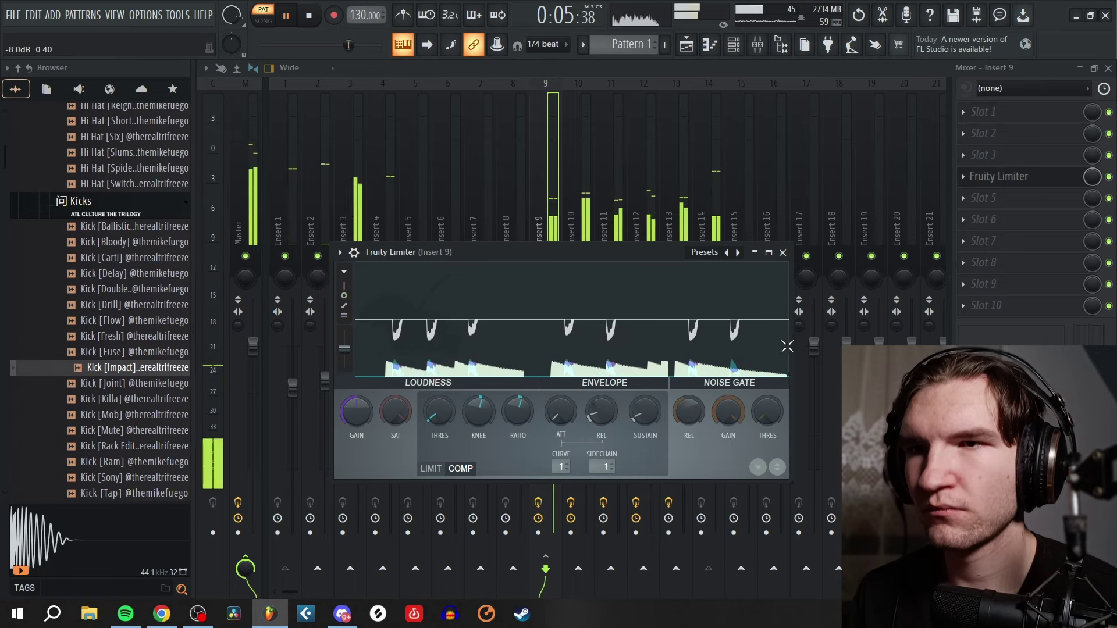
pyautogui.click(783, 253)
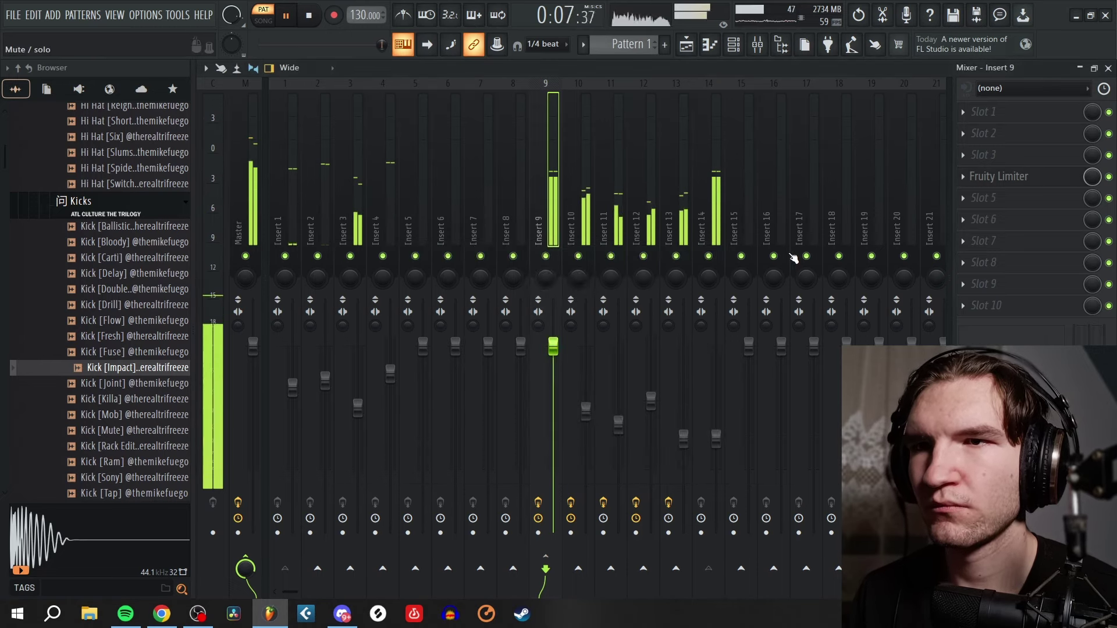
# - Close the mixer and piano roll and split Pattern 1 by channel into separate patterns
pyautogui.click(1109, 68)
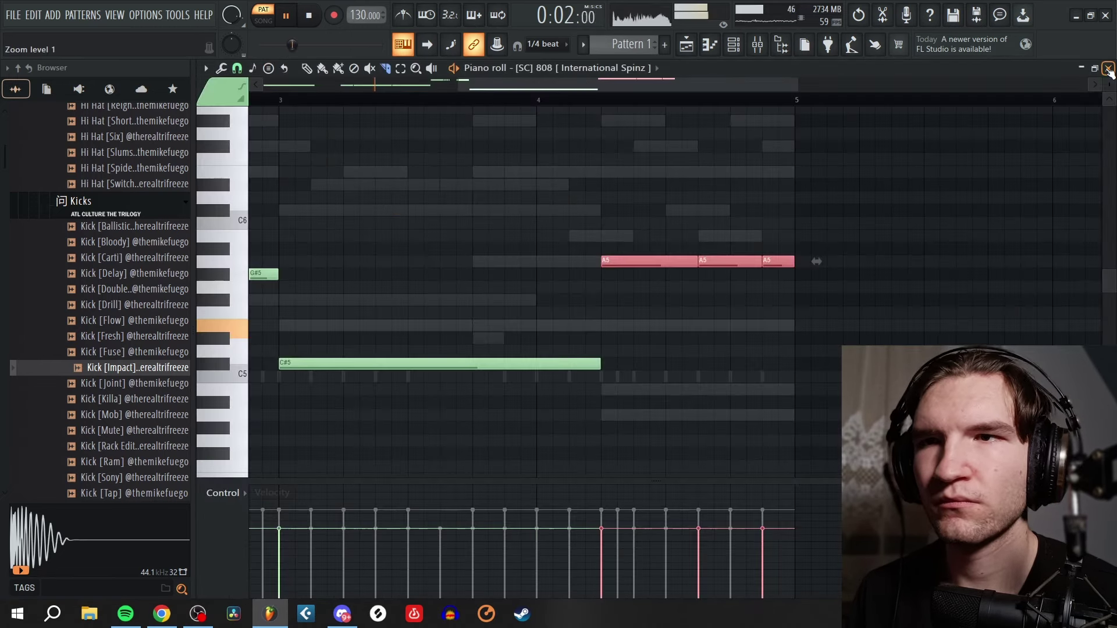
pyautogui.click(1108, 68)
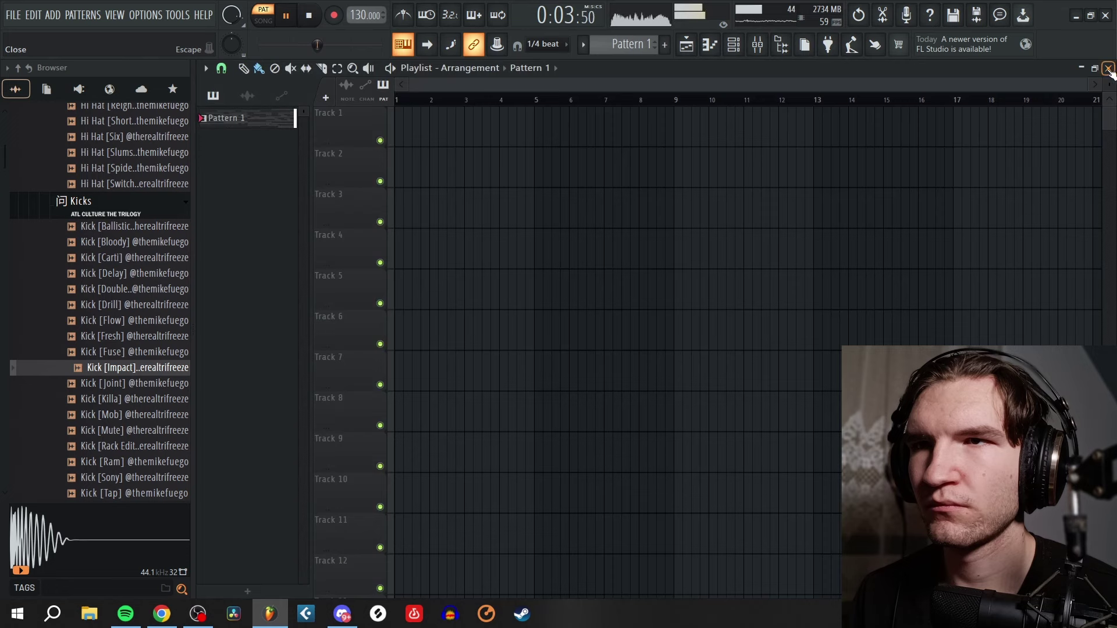
pyautogui.click(733, 46)
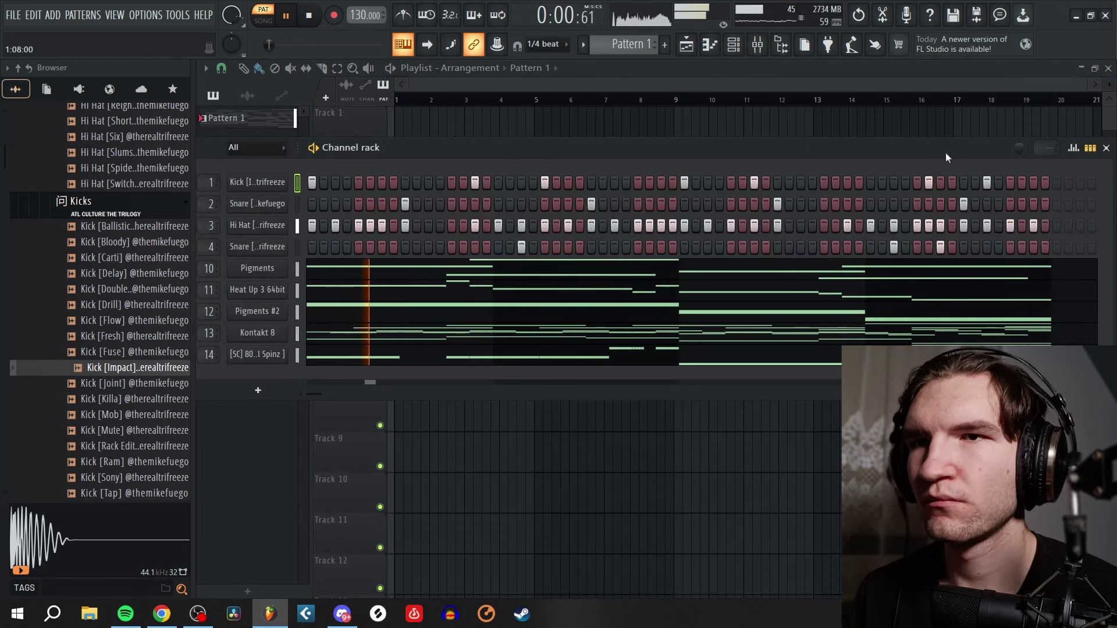
pyautogui.click(1106, 149)
pyautogui.rightClick(240, 118)
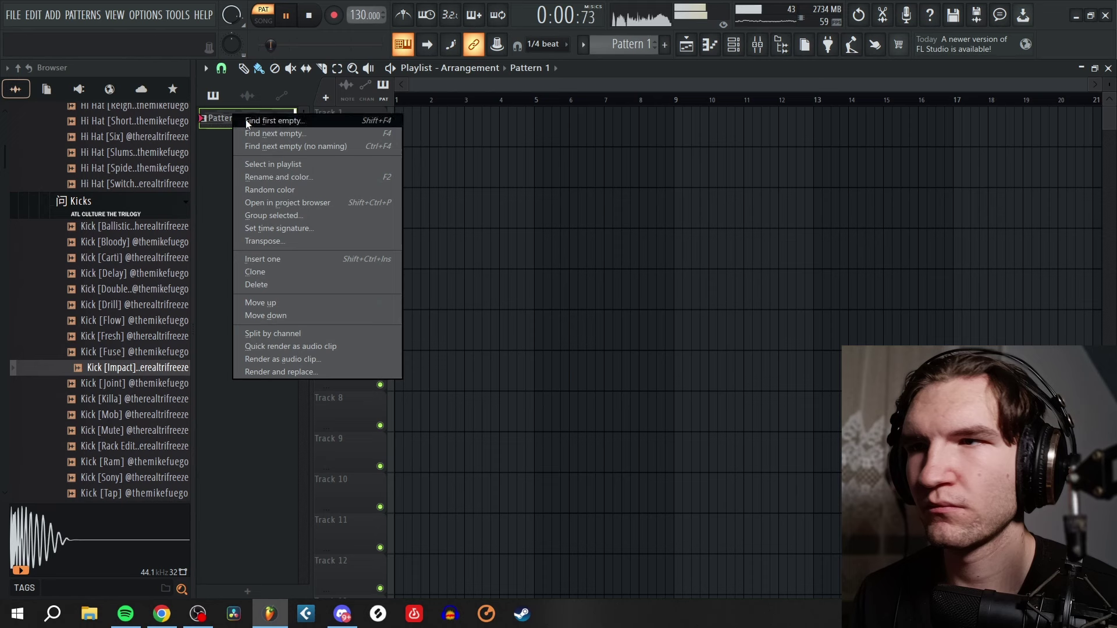
pyautogui.click(335, 333)
# - Place all nine split patterns on playlist tracks 1 to 9 from bar 1 and duplicate them to fill 32 bars
pyautogui.moveTo(258, 119); pyautogui.dragTo(250, 357)
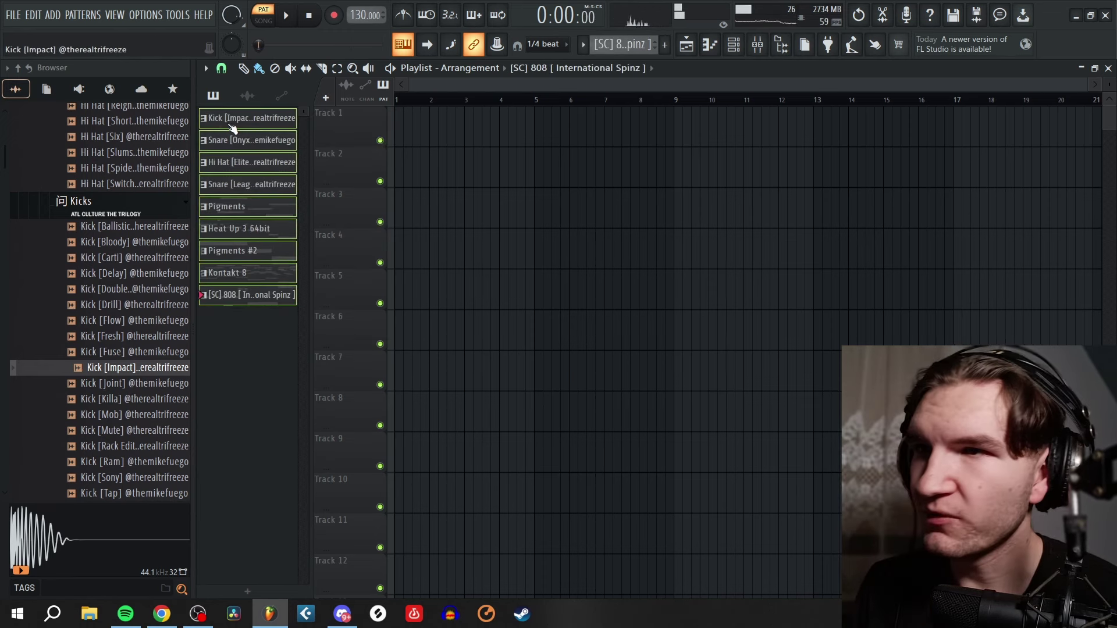
pyautogui.moveTo(245, 124); pyautogui.dragTo(466, 124)
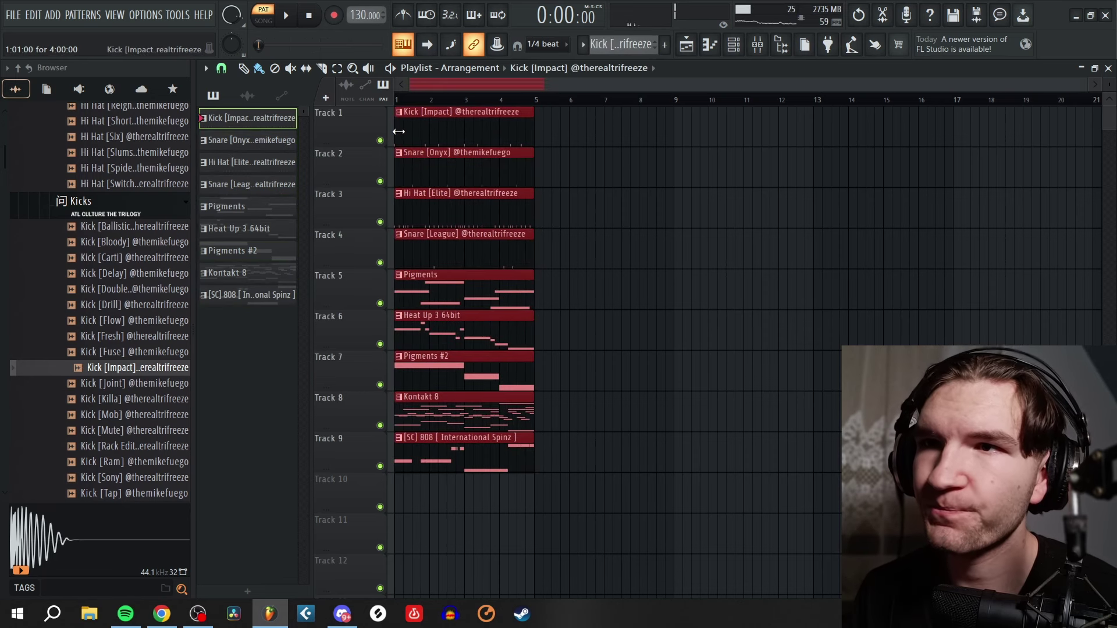
pyautogui.hotkey('ctrl', 'b')
pyautogui.hotkey('ctrl', 'b')
pyautogui.hotkey('ctrl', 'b')
pyautogui.hotkey('ctrl', 'a')
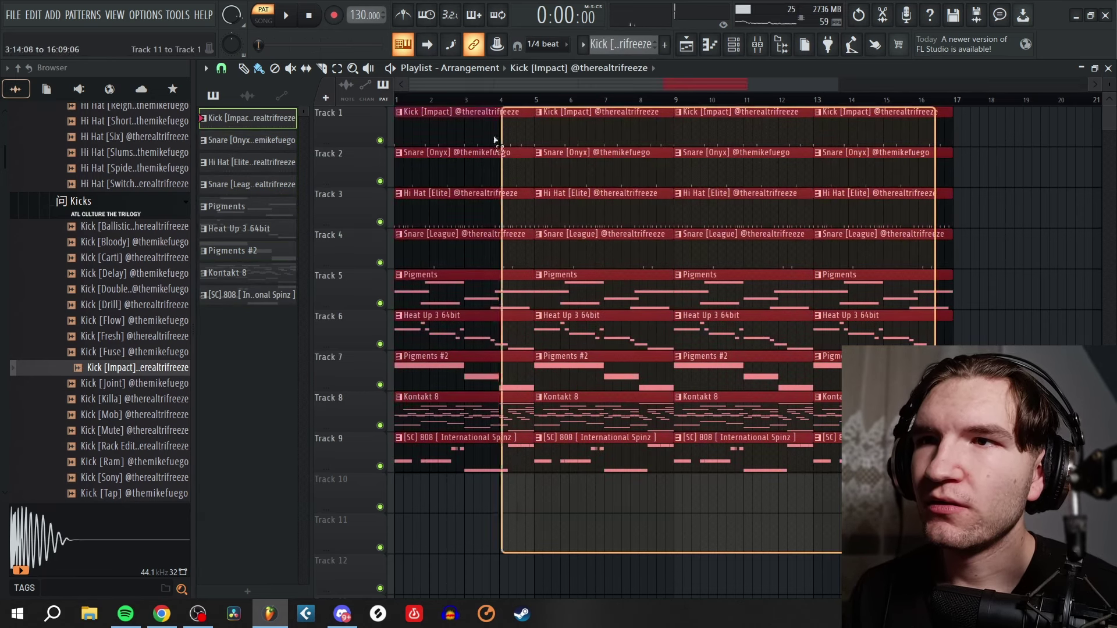
pyautogui.hotkey('ctrl', 'b')
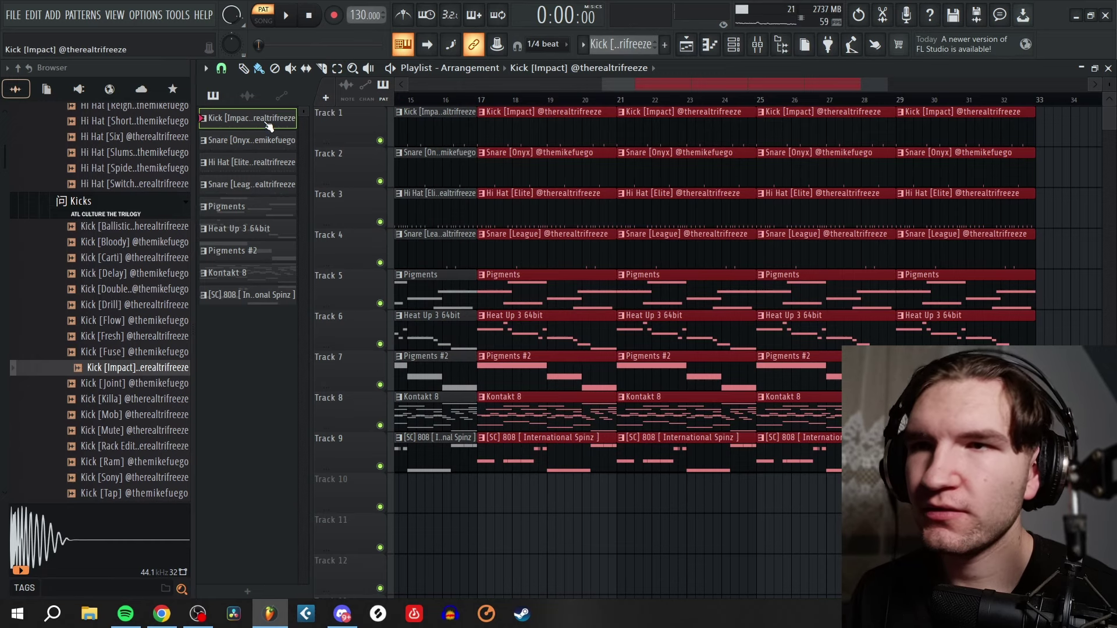
# - Delete the kick, snare and hi-hat clips on tracks 1 to 4 throughout bars 1 to 16
pyautogui.scroll(-4, 877, 256)
pyautogui.scroll(6, 307, 295)
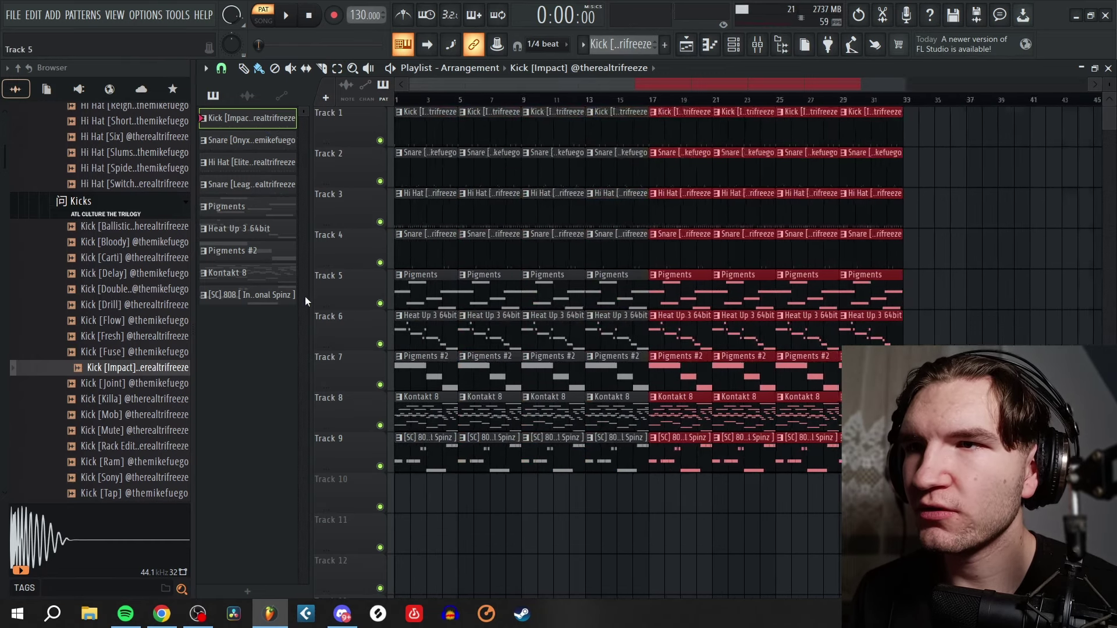
pyautogui.moveTo(512, 123); pyautogui.dragTo(1105, 265)
pyautogui.press('Delete')
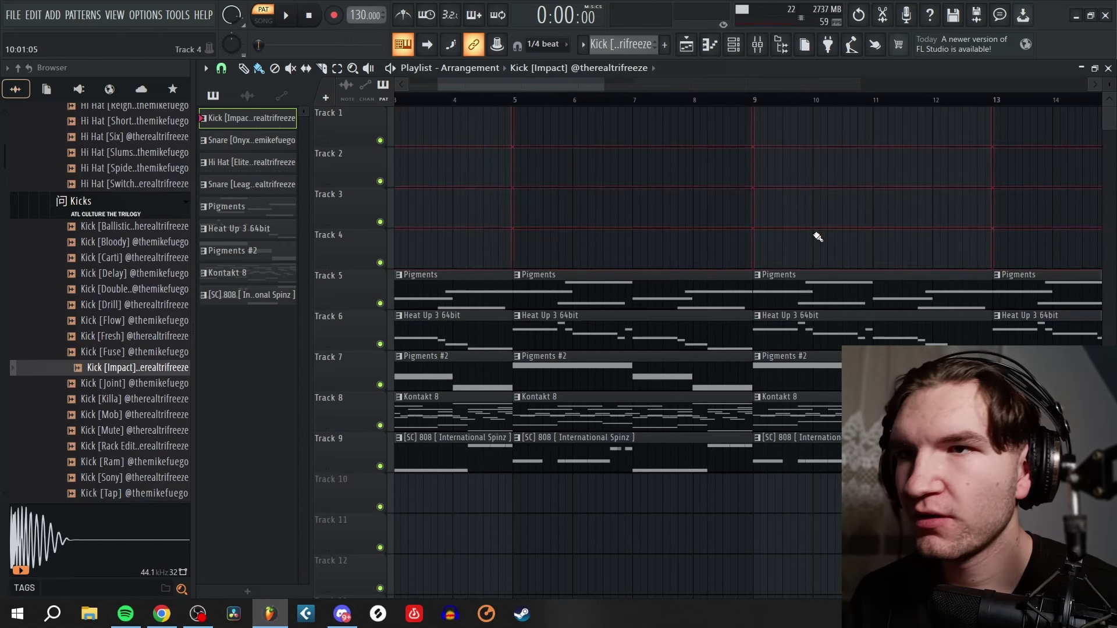
# - Delete the 808 and Pigments #2 clips from bars 1 to 8 of the playlist
pyautogui.scroll(-2, 808, 245)
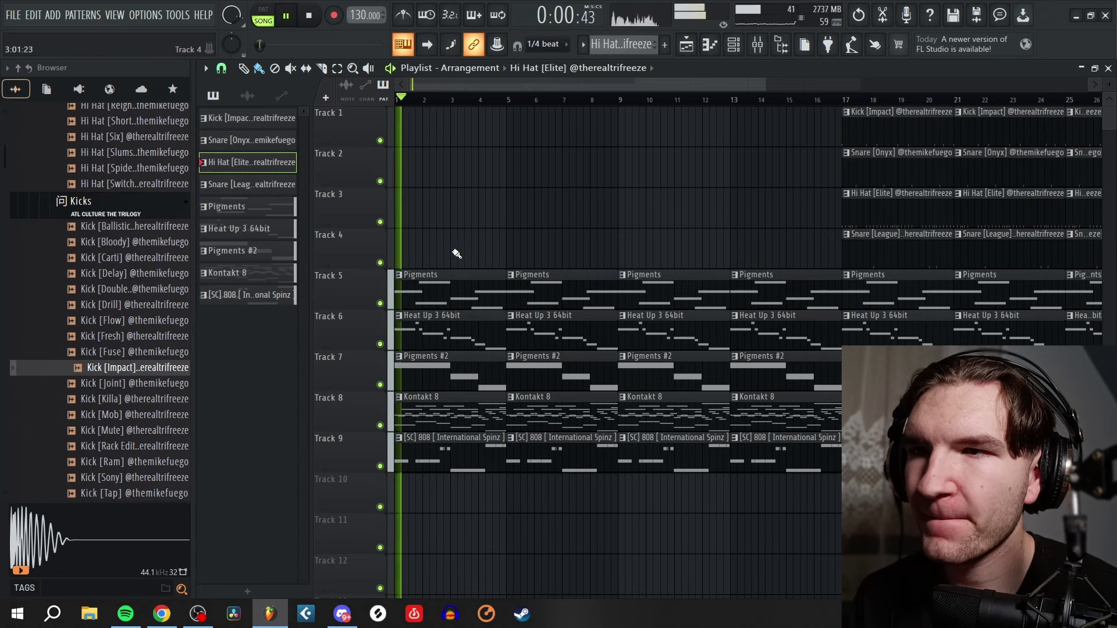
pyautogui.press('space')
pyautogui.rightClick(558, 460)
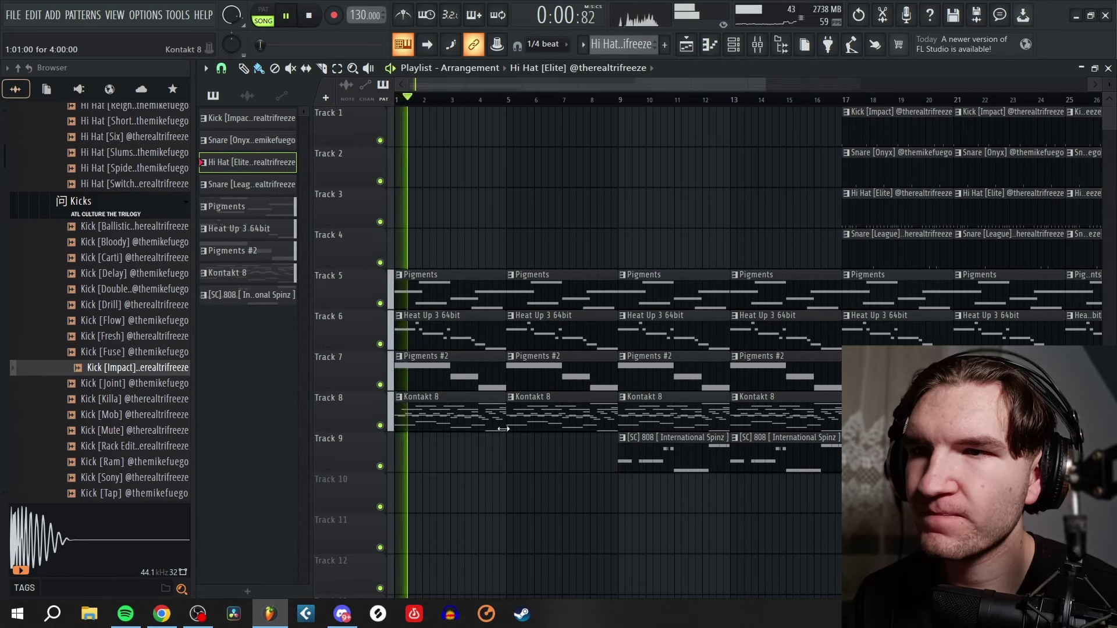
pyautogui.rightClick(443, 355)
pyautogui.rightClick(562, 354)
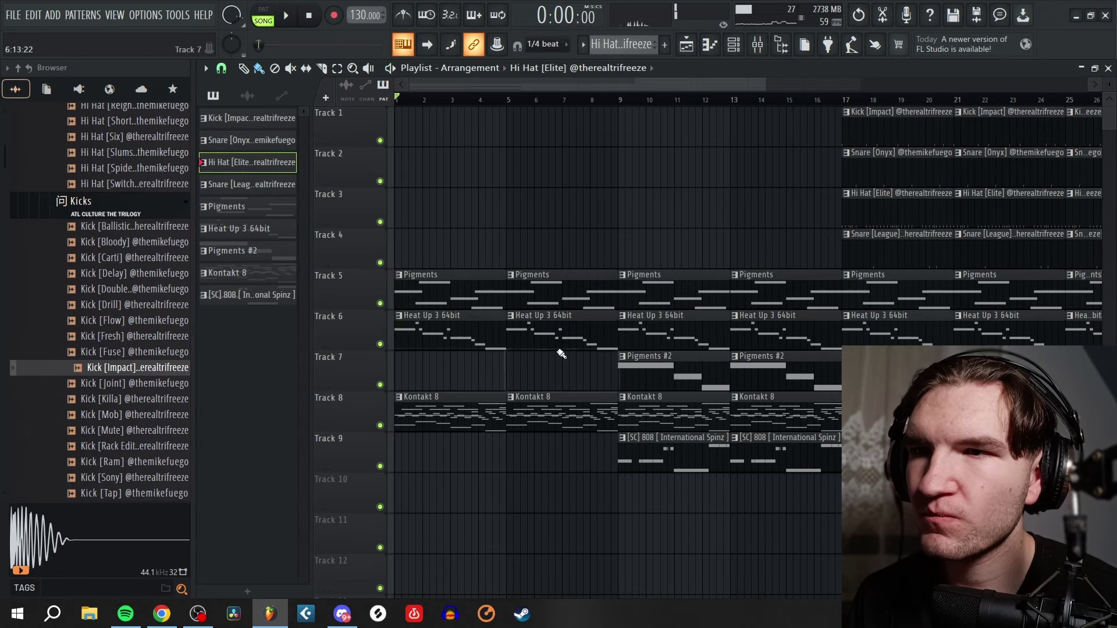
# - Delete the Heat Up 3 64bit and Pigments clips from bars 1 to 8 while playing back the intro
pyautogui.press('space')
pyautogui.rightClick(487, 337)
pyautogui.rightClick(545, 333)
pyautogui.press('space')
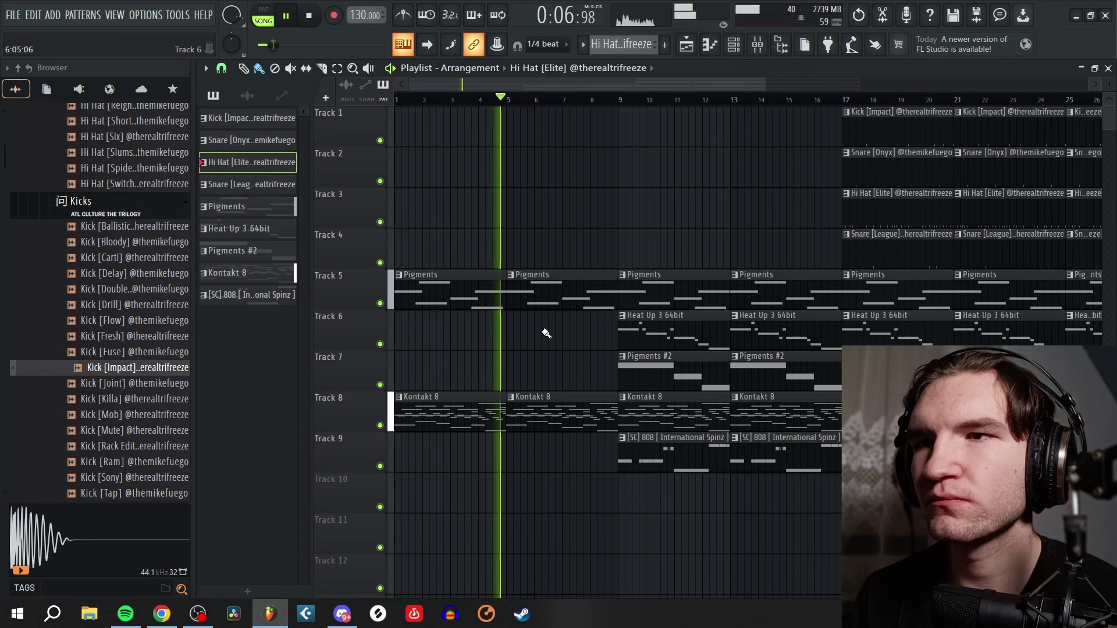
pyautogui.scroll(2, 552, 333)
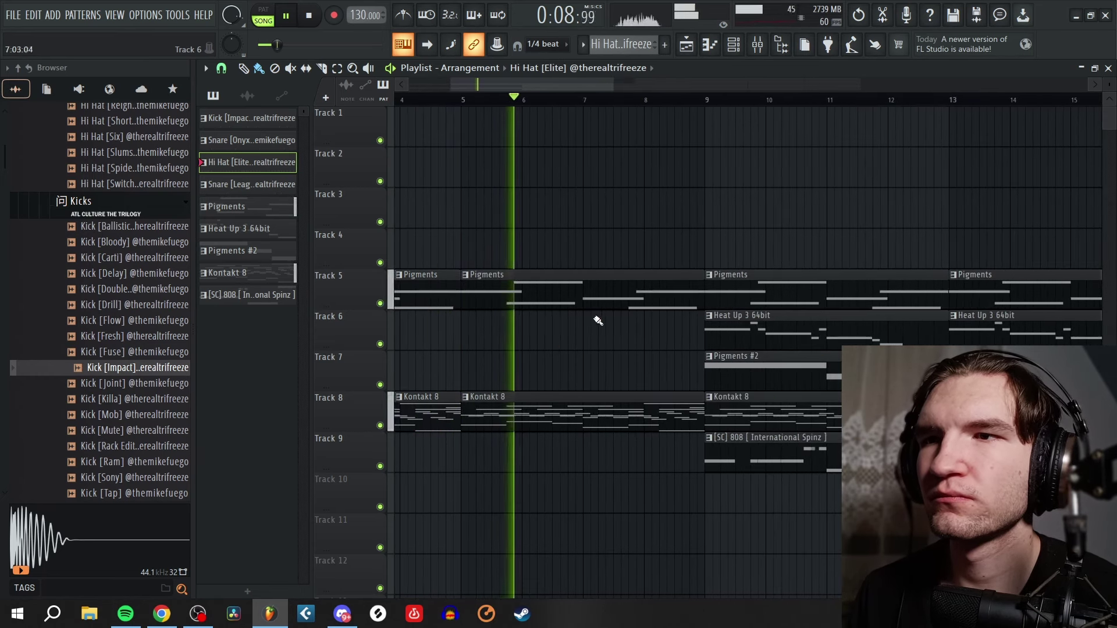
pyautogui.rightClick(554, 303)
pyautogui.rightClick(489, 299)
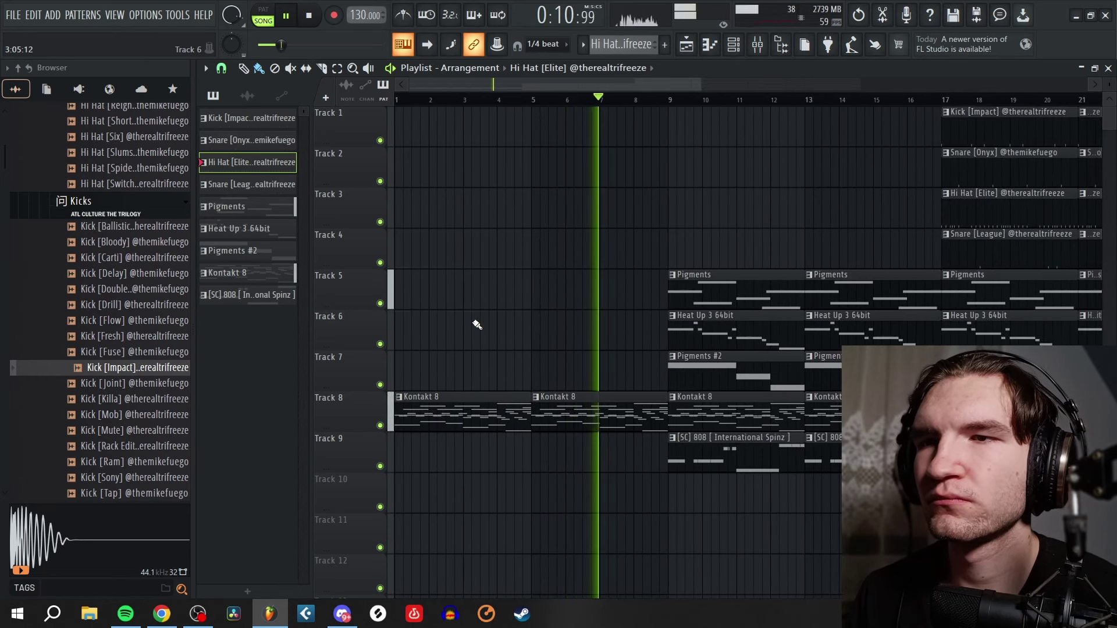
# - Delete the Heat Up 3 64bit and Pigments clips from bars 9 to 16
pyautogui.rightClick(698, 344)
pyautogui.rightClick(826, 333)
pyautogui.rightClick(755, 301)
pyautogui.rightClick(861, 298)
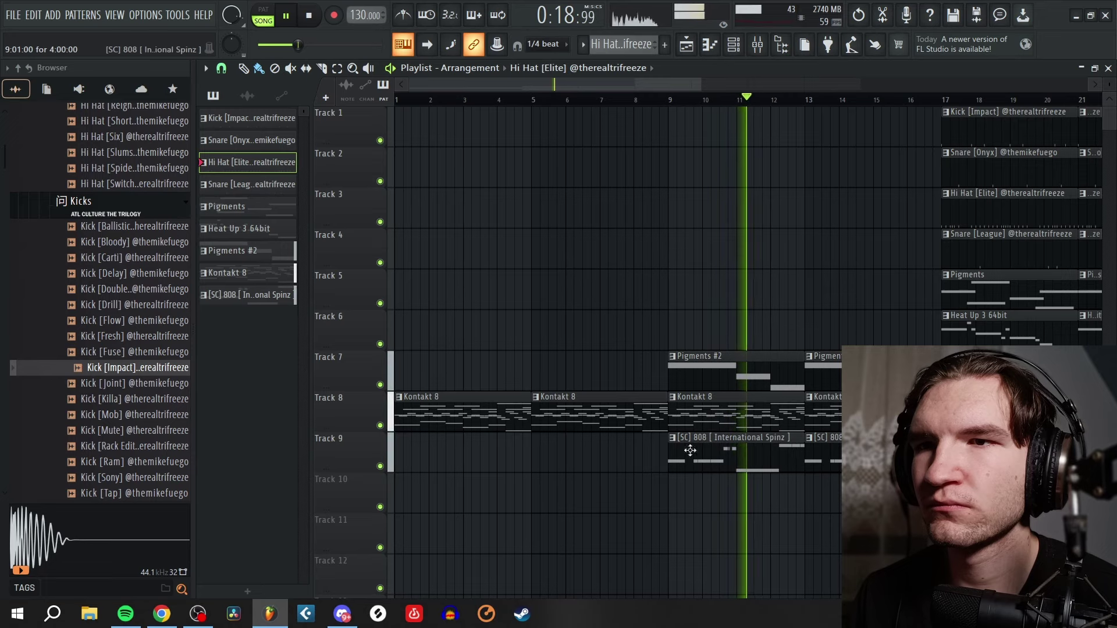
# - Delete the Heat Up 3 64bit and Pigments #2 clips from bars 17 to 20
pyautogui.scroll(-3, 624, 412)
pyautogui.scroll(4, 624, 411)
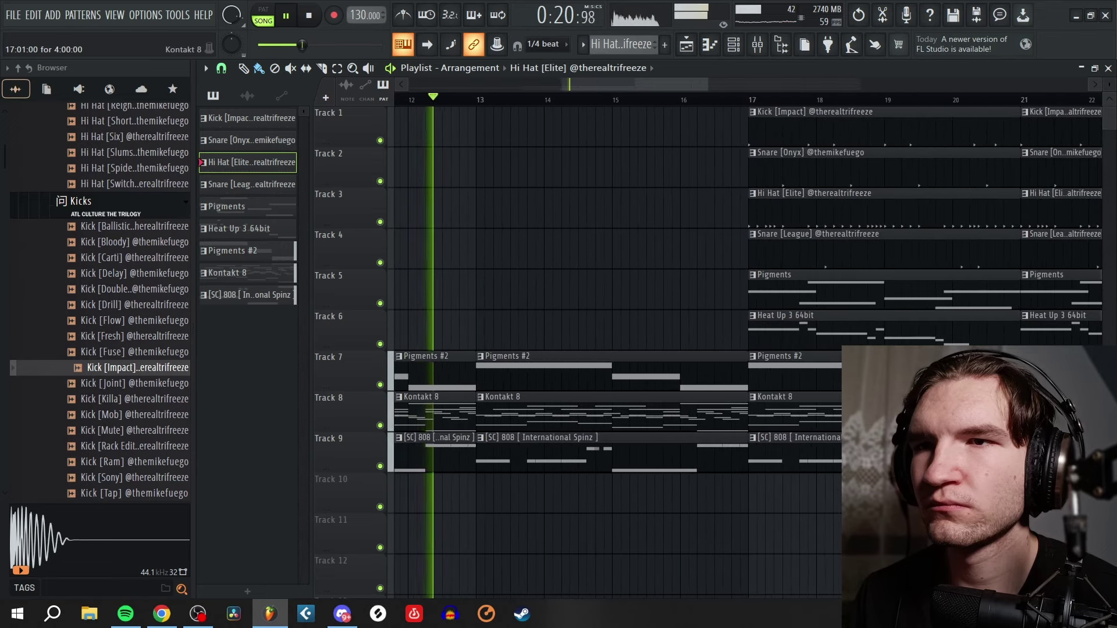
pyautogui.scroll(-3, 774, 390)
pyautogui.scroll(4, 773, 405)
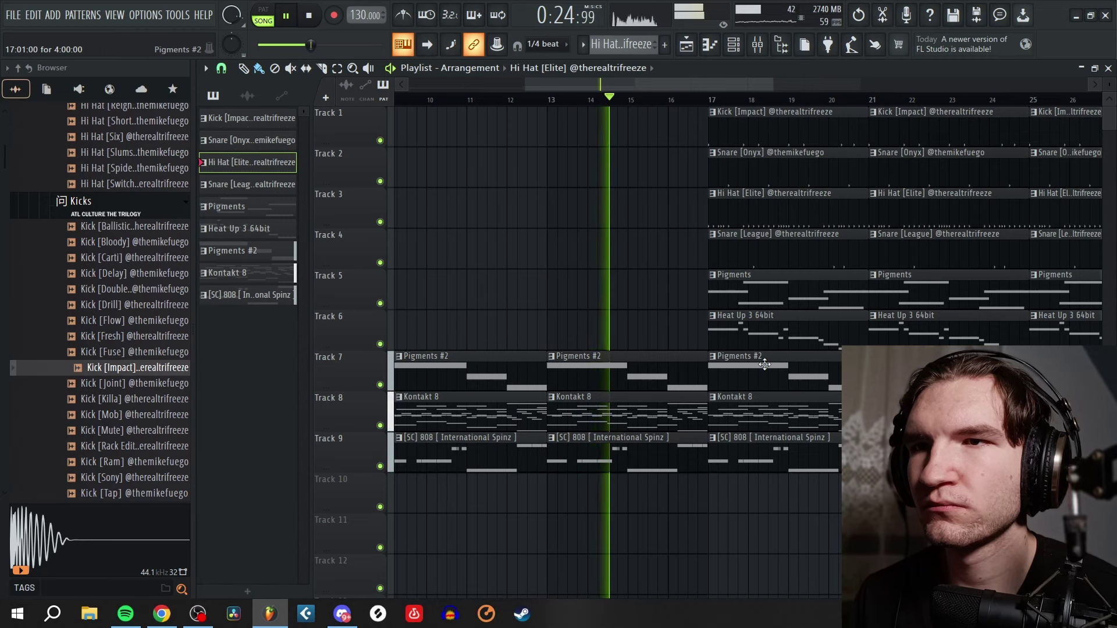
pyautogui.scroll(2, 694, 336)
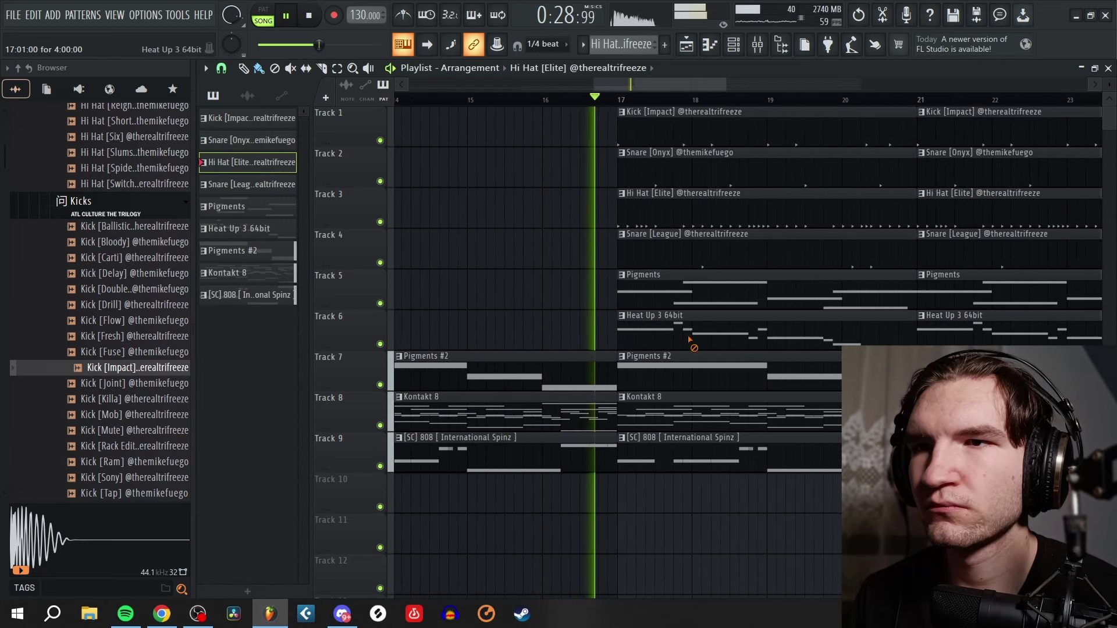
pyautogui.scroll(1, 694, 336)
pyautogui.rightClick(694, 336)
pyautogui.rightClick(698, 370)
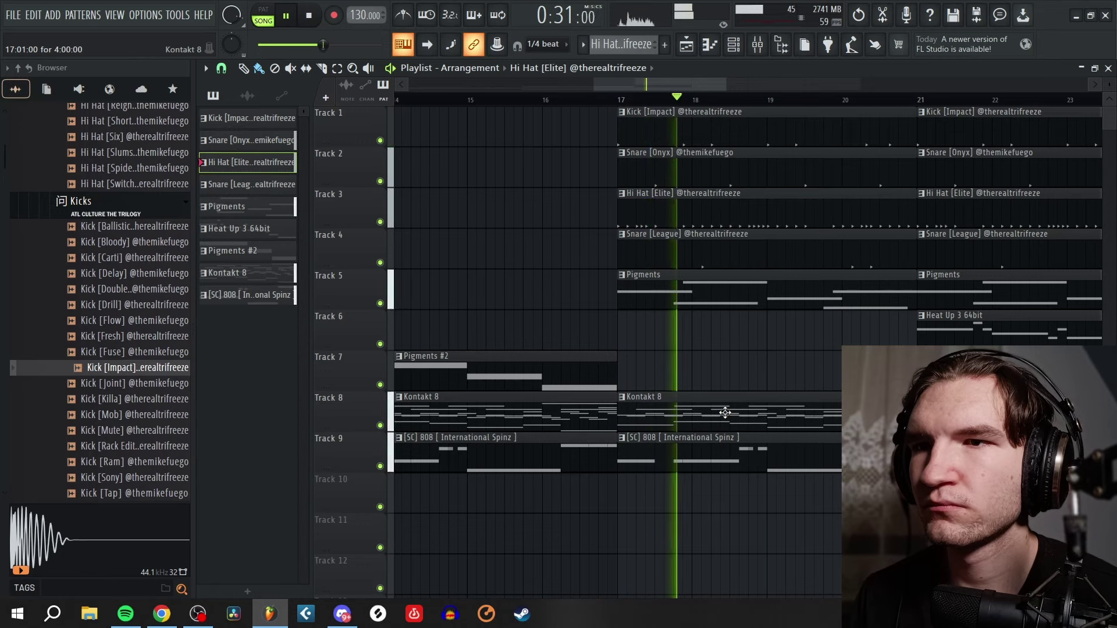
# - Delete the Heat Up 3 64bit and Pigments #2 clips from bars 21 to 24
pyautogui.scroll(-4, 635, 392)
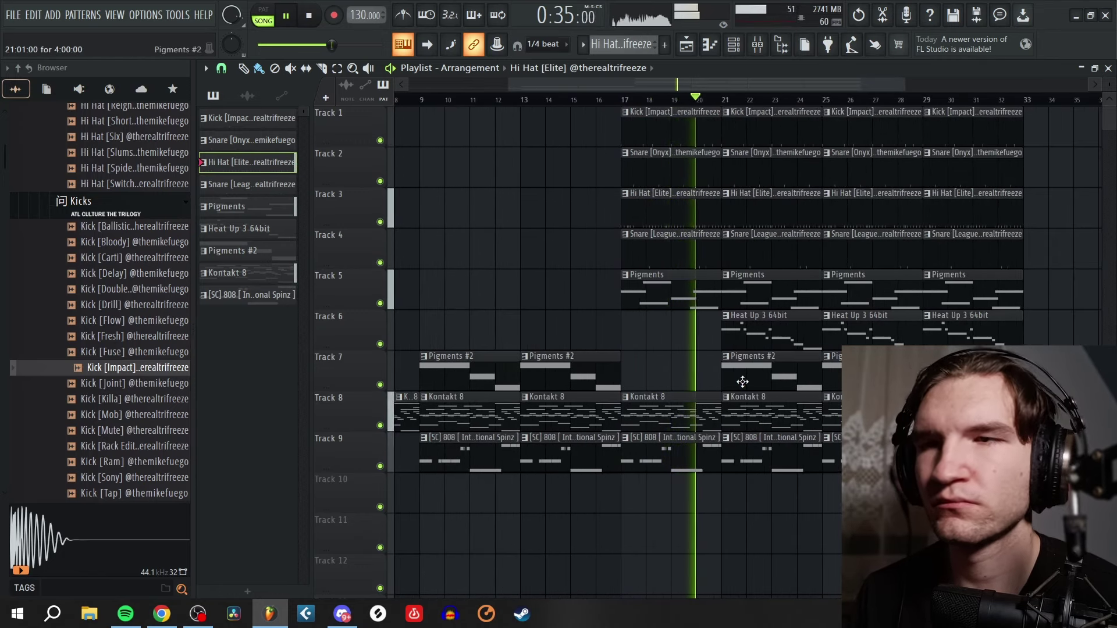
pyautogui.rightClick(748, 335)
pyautogui.rightClick(754, 373)
pyautogui.keyDown('ctrl'); pyautogui.scroll(3, 696, 379); pyautogui.keyUp('ctrl')
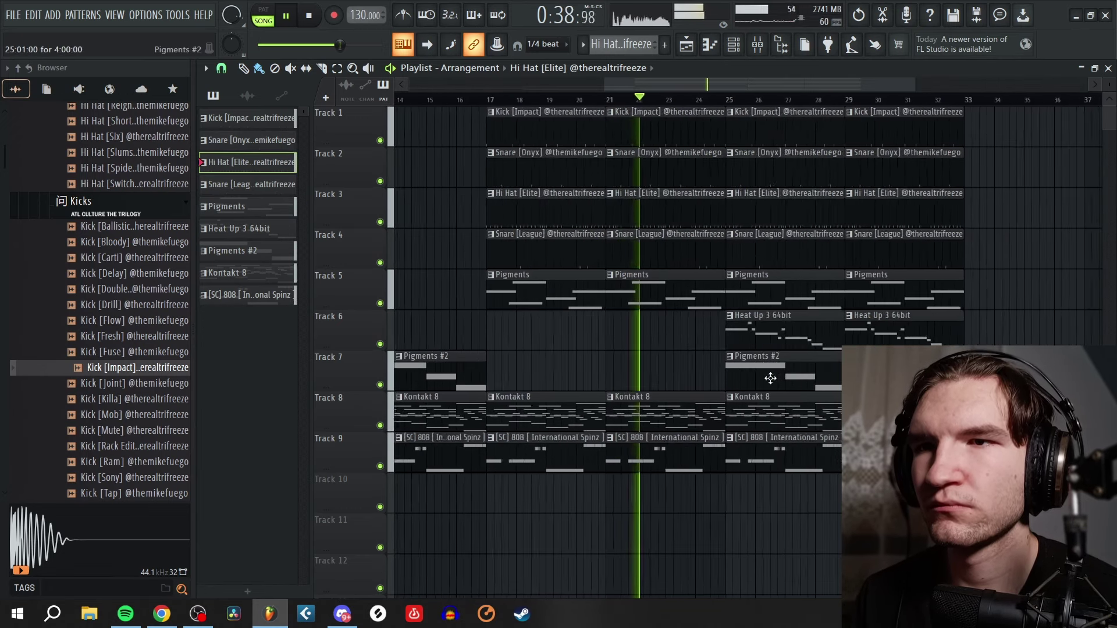
# - Delete the Pigments #2 clip from bars 25 to 28 and duplicate the bars 29 to 32 block twice, filling through bar 40
pyautogui.rightClick(769, 377)
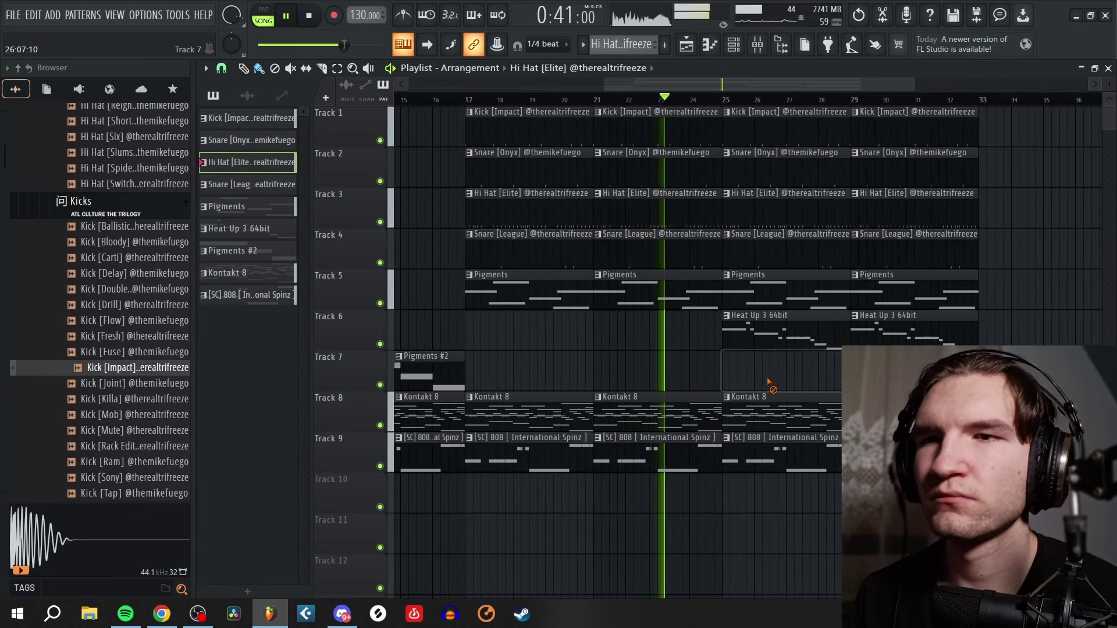
pyautogui.keyDown('ctrl'); pyautogui.scroll(-3, 919, 378); pyautogui.keyUp('ctrl')
pyautogui.moveTo(1000, 494); pyautogui.dragTo(931, 82)
pyautogui.hotkey('ctrl', 'b')
pyautogui.hotkey('ctrl', 'b')
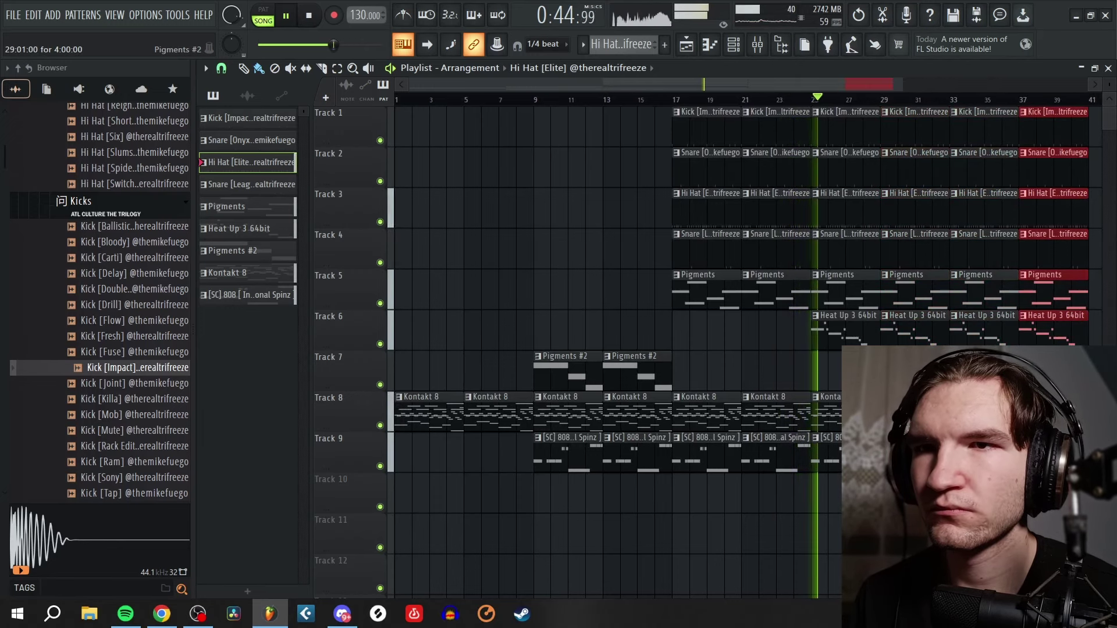
# - Delete the Pigments #2 and Kontakt 8 clips from bars 29 to 32
pyautogui.keyDown('ctrl'); pyautogui.scroll(-2, 643, 316); pyautogui.keyUp('ctrl')
pyautogui.keyDown('ctrl'); pyautogui.scroll(3, 899, 408); pyautogui.keyUp('ctrl')
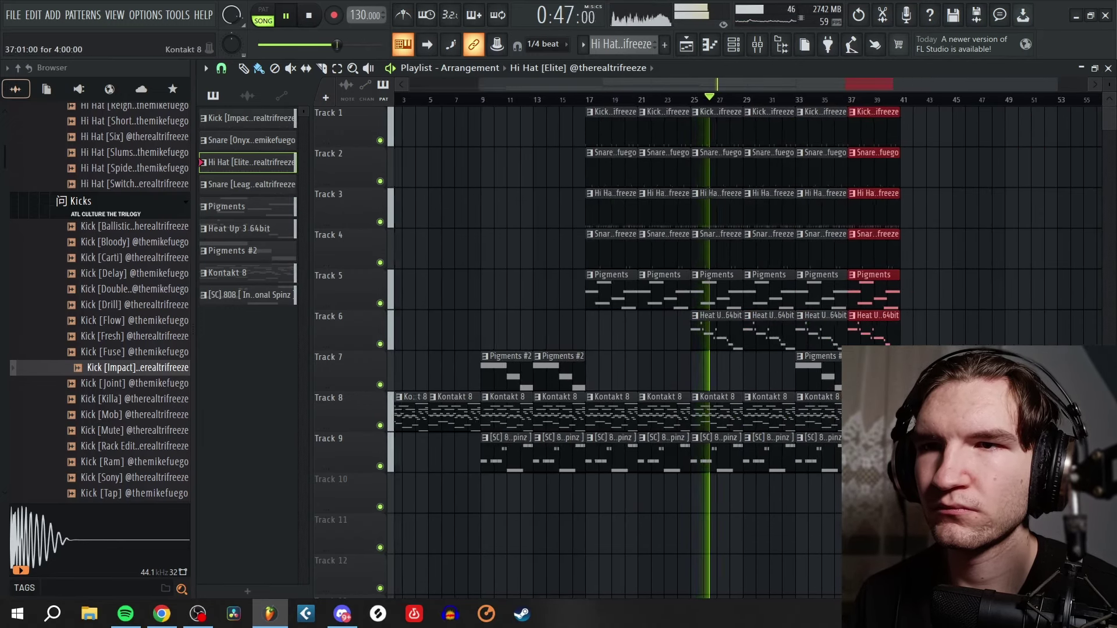
pyautogui.keyDown('ctrl'); pyautogui.scroll(3, 612, 404); pyautogui.keyUp('ctrl')
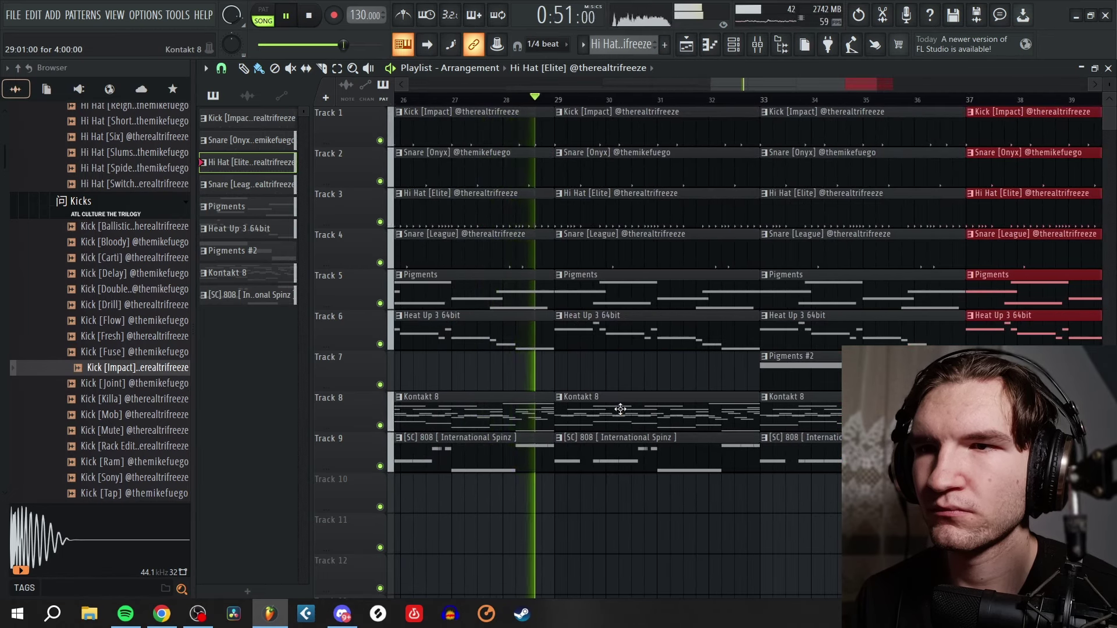
pyautogui.rightClick(646, 408)
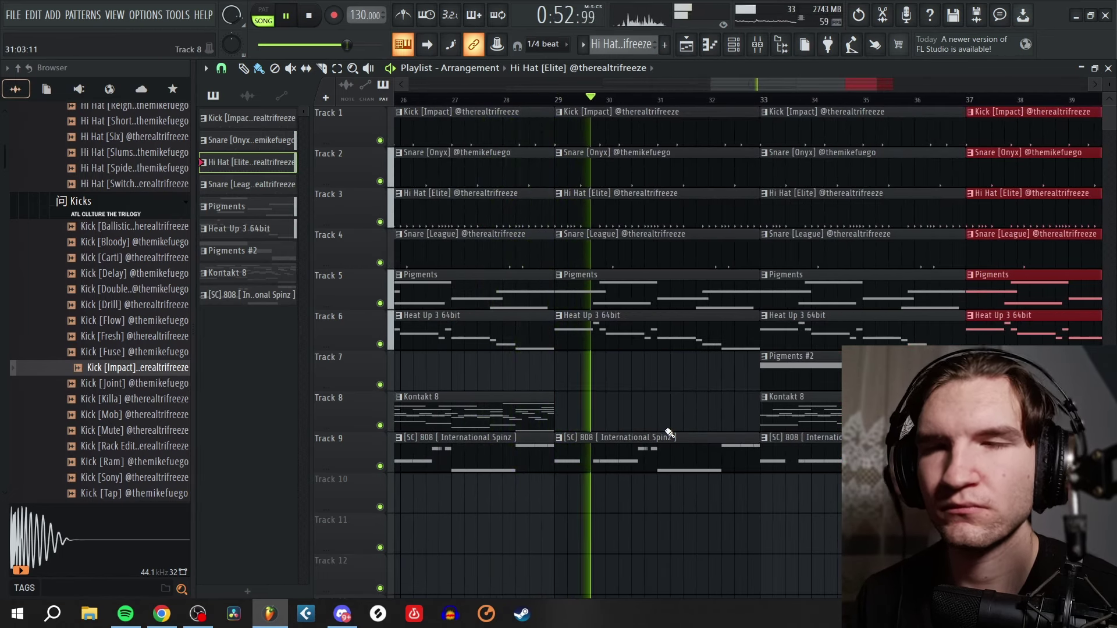
# - Listen through the section up to about bar 35 and restart playback from bar 17
pyautogui.keyDown('ctrl'); pyautogui.scroll(-4, 656, 420); pyautogui.keyUp('ctrl')
pyautogui.keyDown('ctrl'); pyautogui.scroll(3, 714, 413); pyautogui.keyUp('ctrl')
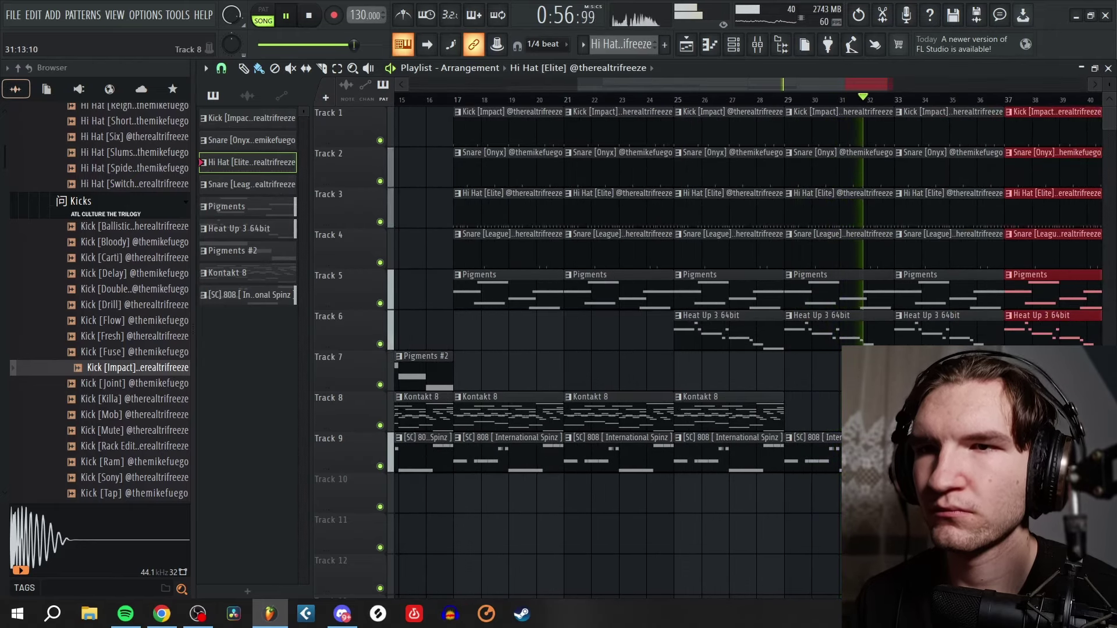
pyautogui.keyDown('ctrl'); pyautogui.scroll(-2, 804, 404); pyautogui.keyUp('ctrl')
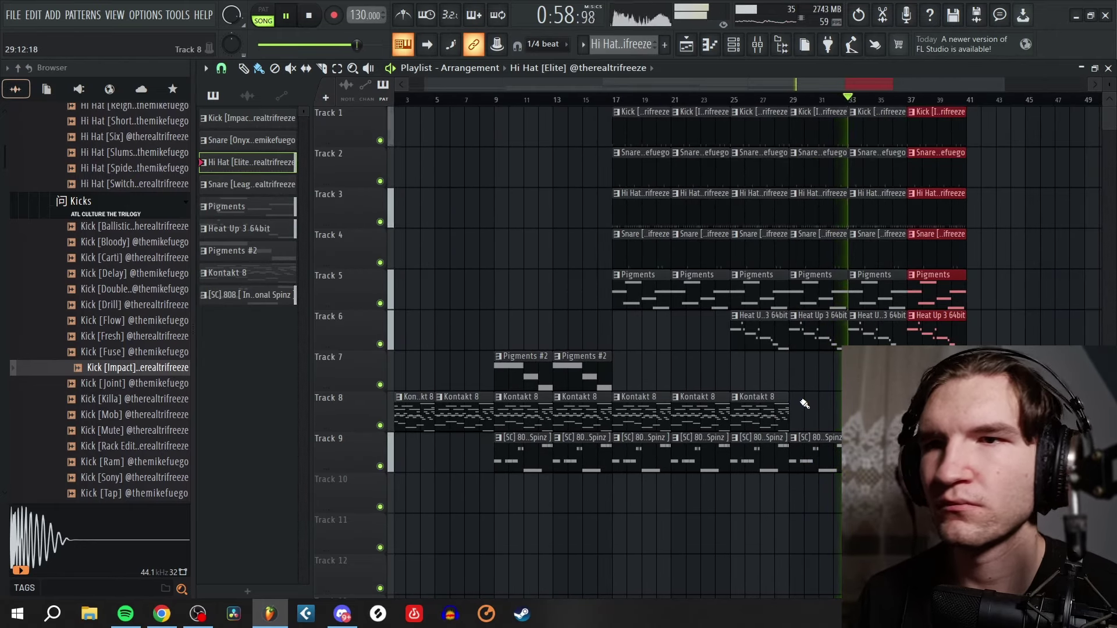
pyautogui.keyDown('ctrl'); pyautogui.scroll(5, 805, 404); pyautogui.keyUp('ctrl')
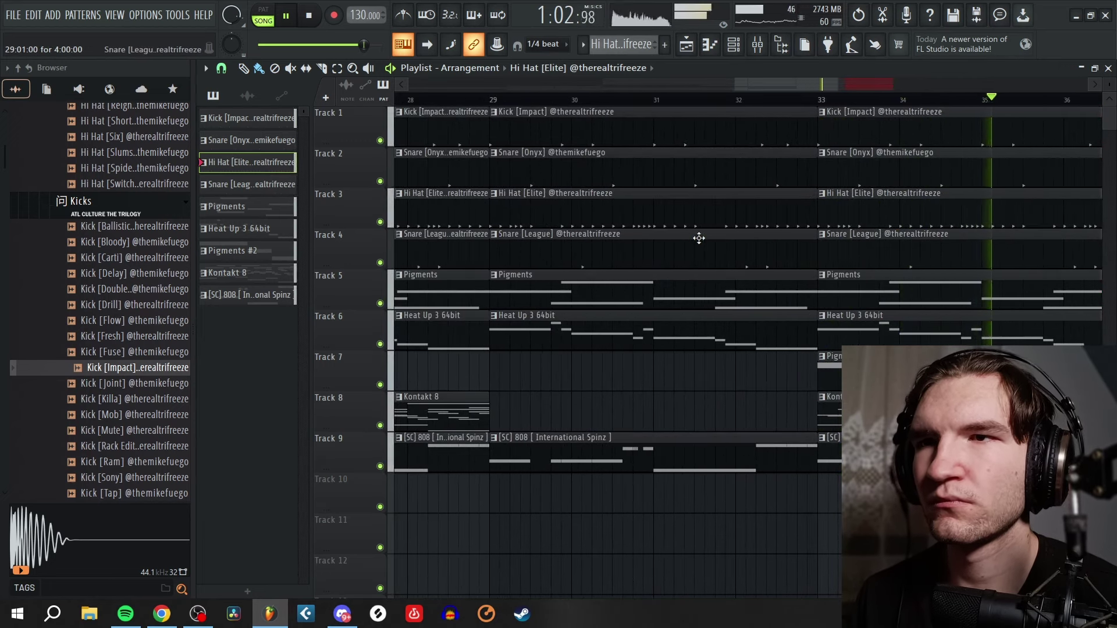
pyautogui.keyDown('ctrl'); pyautogui.scroll(-3, 669, 128); pyautogui.keyUp('ctrl')
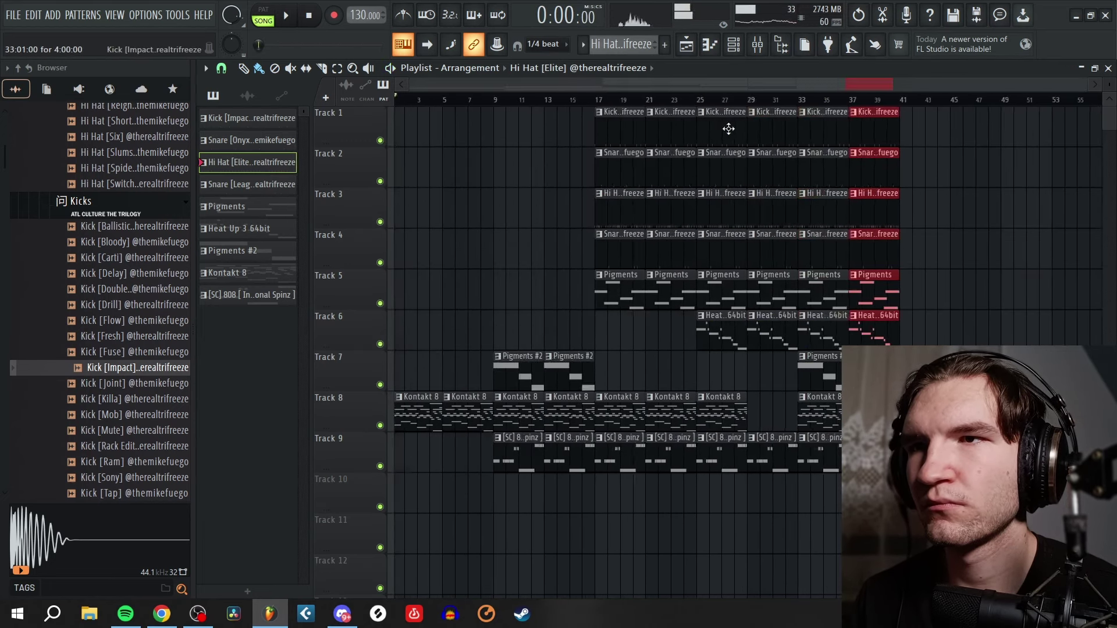
pyautogui.click(517, 99)
pyautogui.press('space')
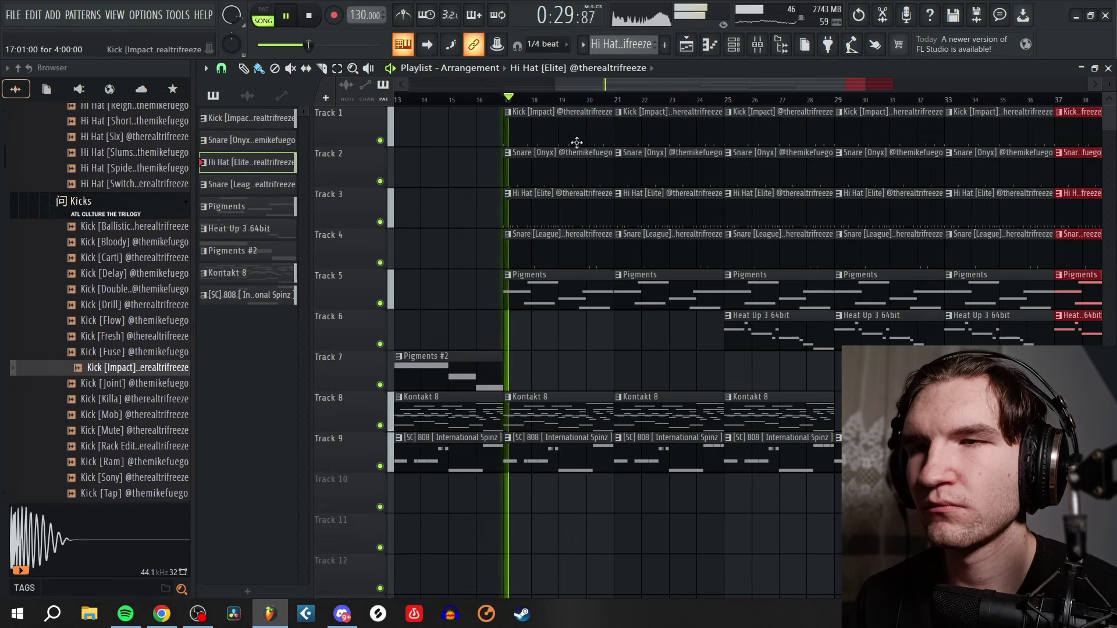
# - Delete the Kontakt 8 clip from bars 25 to 28 during playback
pyautogui.keyDown('ctrl'); pyautogui.scroll(-2, 576, 192); pyautogui.keyUp('ctrl')
pyautogui.keyDown('ctrl'); pyautogui.scroll(3, 623, 282); pyautogui.keyUp('ctrl')
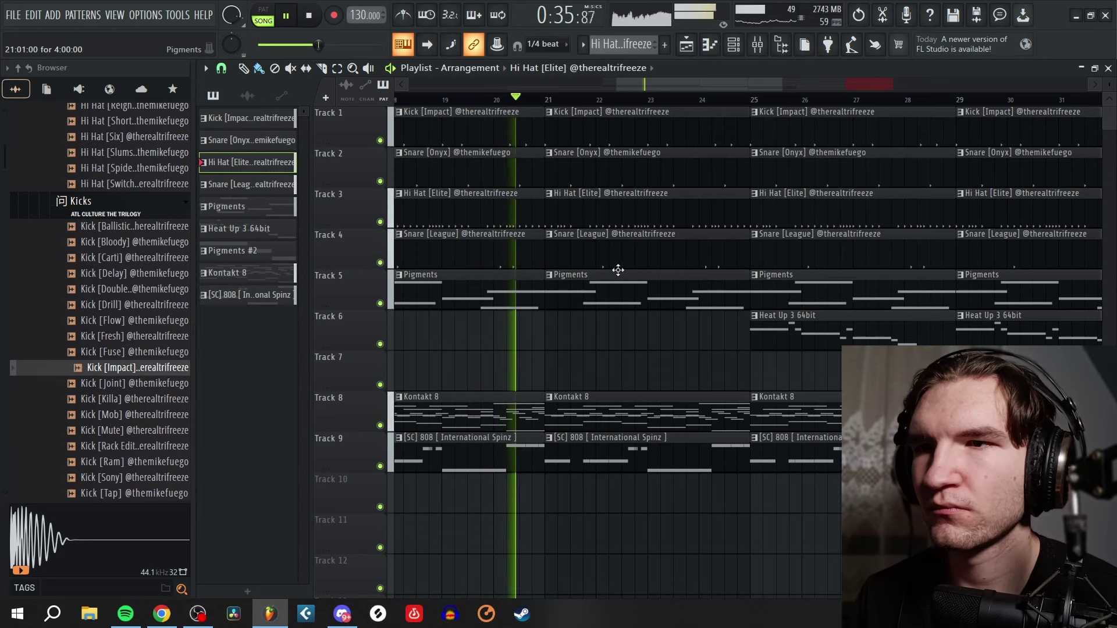
pyautogui.rightClick(883, 412)
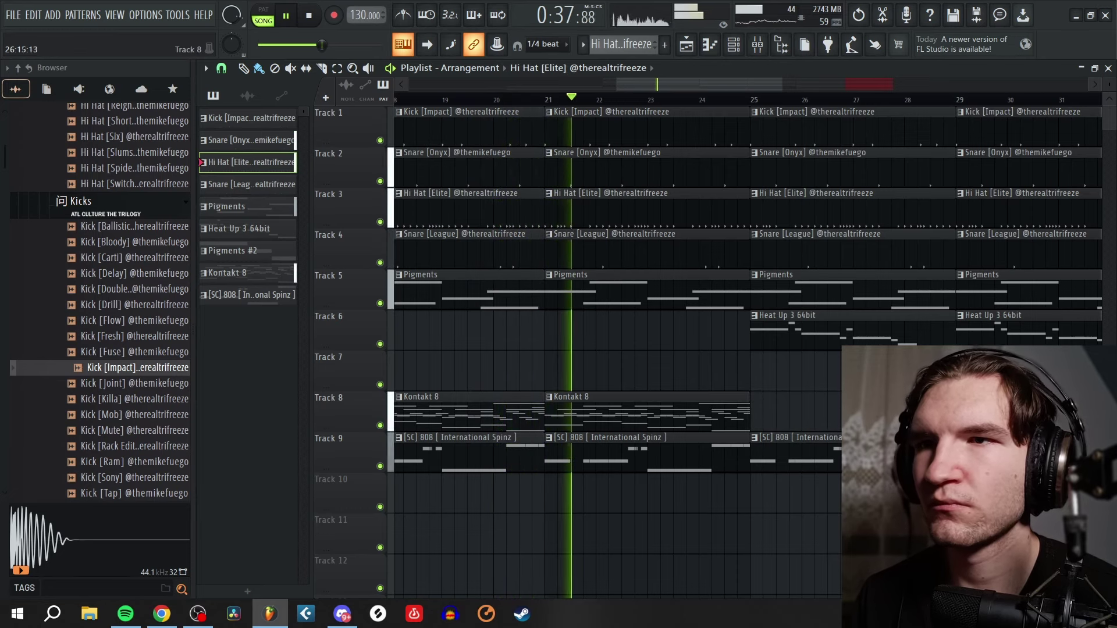
# - Delete the Hi Hat [Elite] and Kick [Impact] clips from bars 25 to 32
pyautogui.rightClick(819, 218)
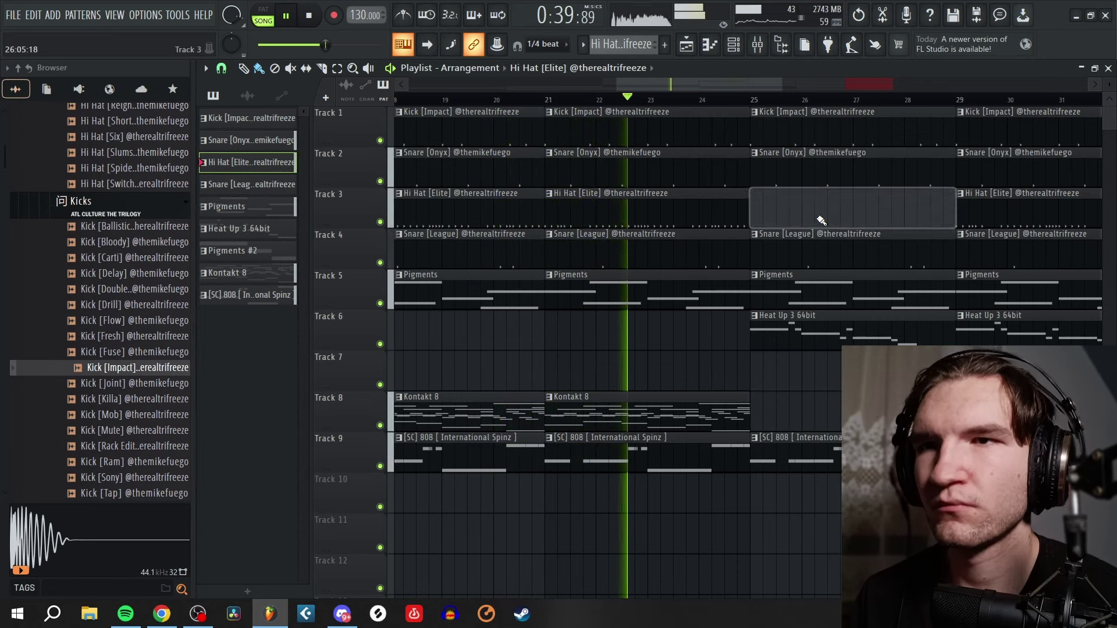
pyautogui.scroll(-1, 653, 213)
pyautogui.scroll(-3, 551, 261)
pyautogui.scroll(3, 640, 244)
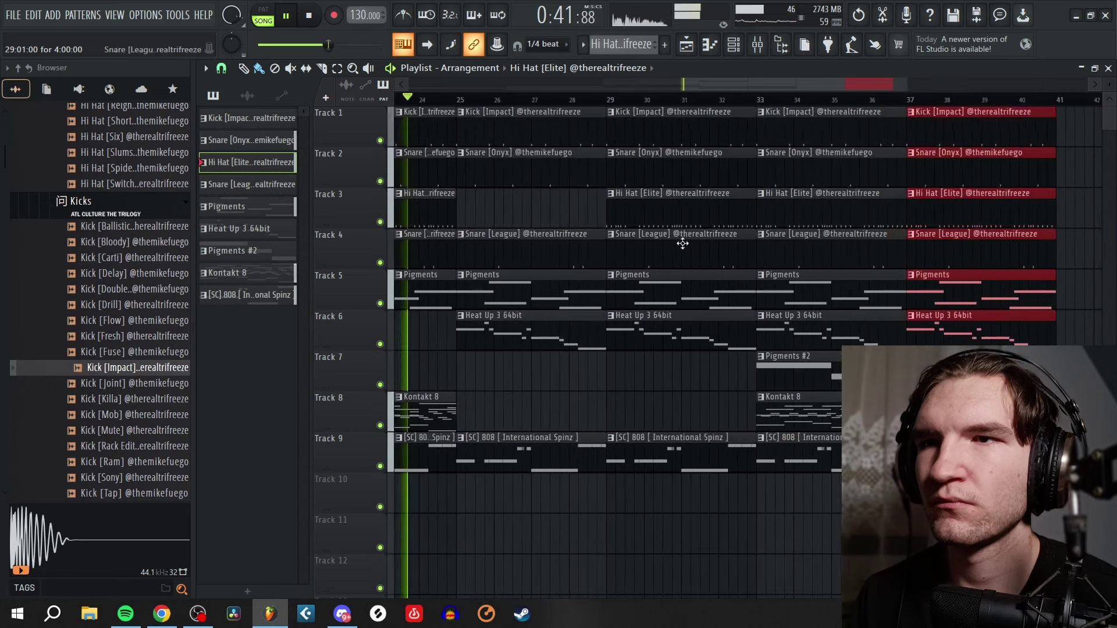
pyautogui.rightClick(669, 212)
pyautogui.scroll(-3, 778, 225)
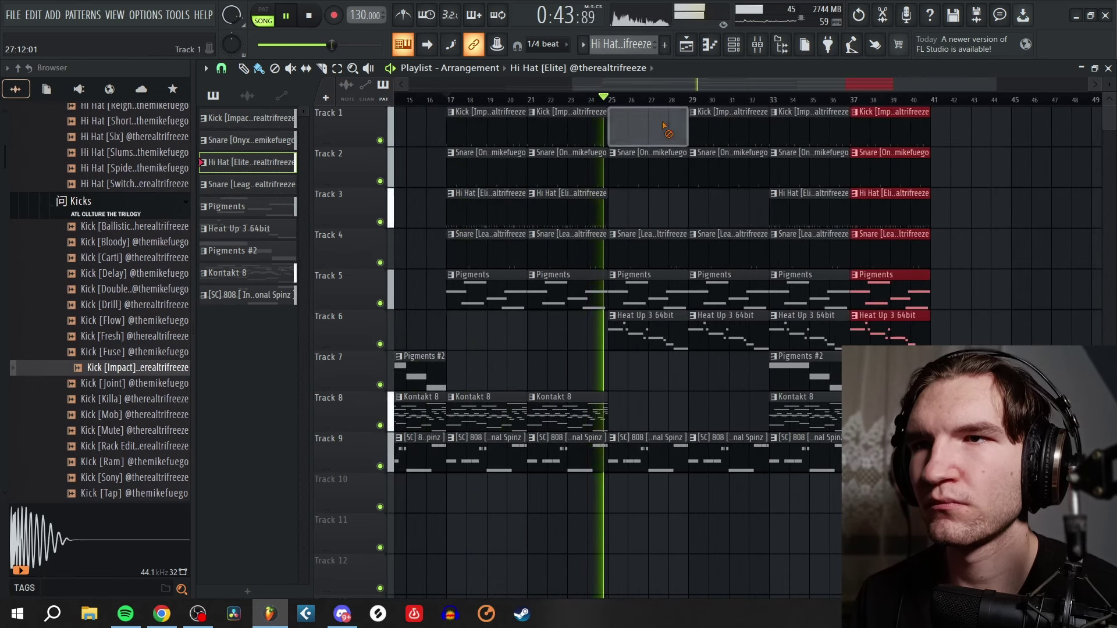
pyautogui.rightClick(634, 126)
pyautogui.rightClick(706, 131)
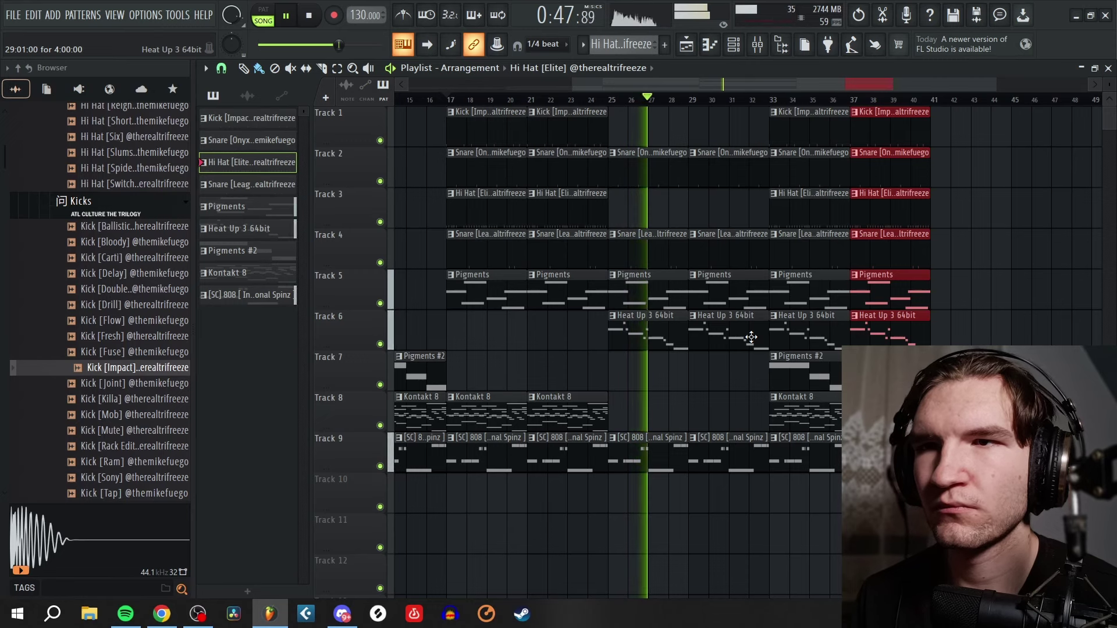
# - Listen to the stripped-down bars 25 to 32 and the return of the full arrangement at bar 33
pyautogui.scroll(3, 736, 405)
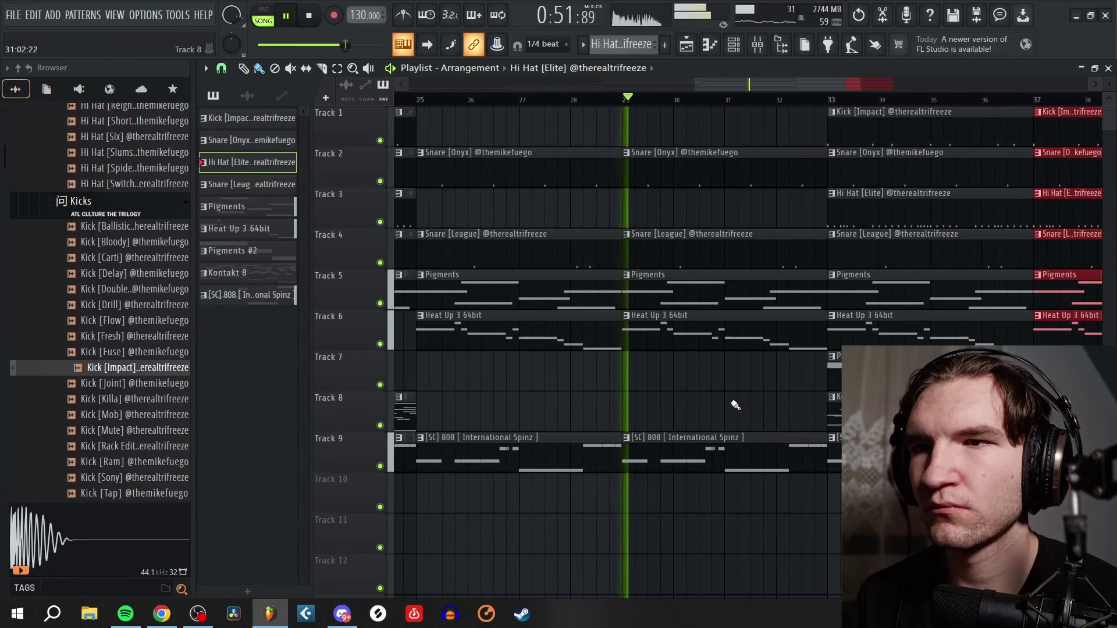
pyautogui.scroll(-3, 627, 374)
pyautogui.scroll(3, 687, 389)
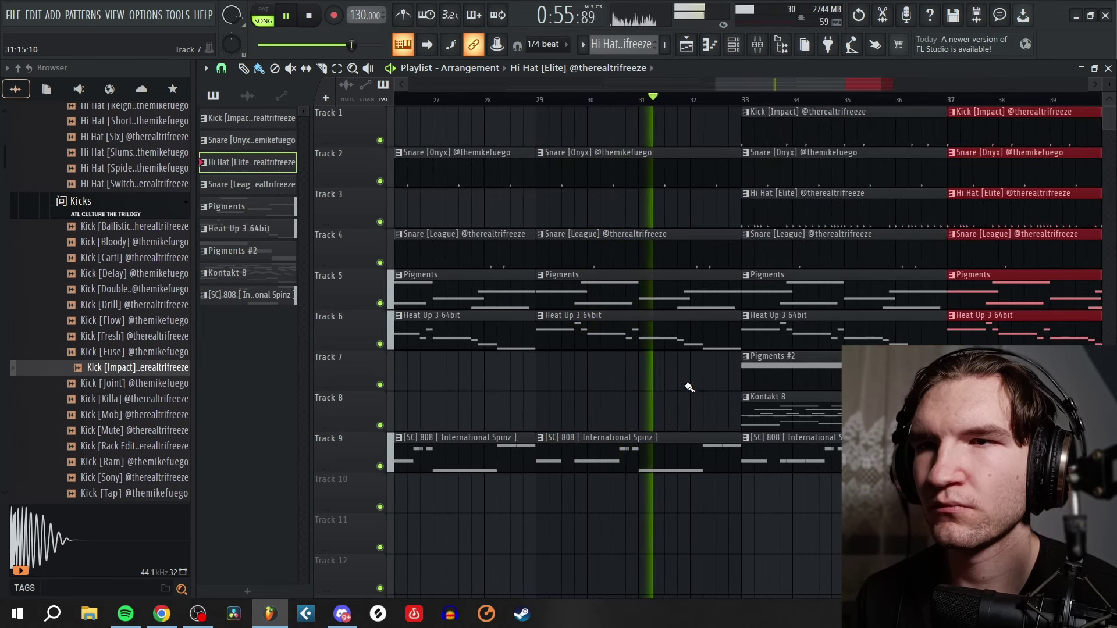
pyautogui.scroll(-3, 625, 383)
pyautogui.scroll(3, 605, 419)
pyautogui.scroll(2, 576, 448)
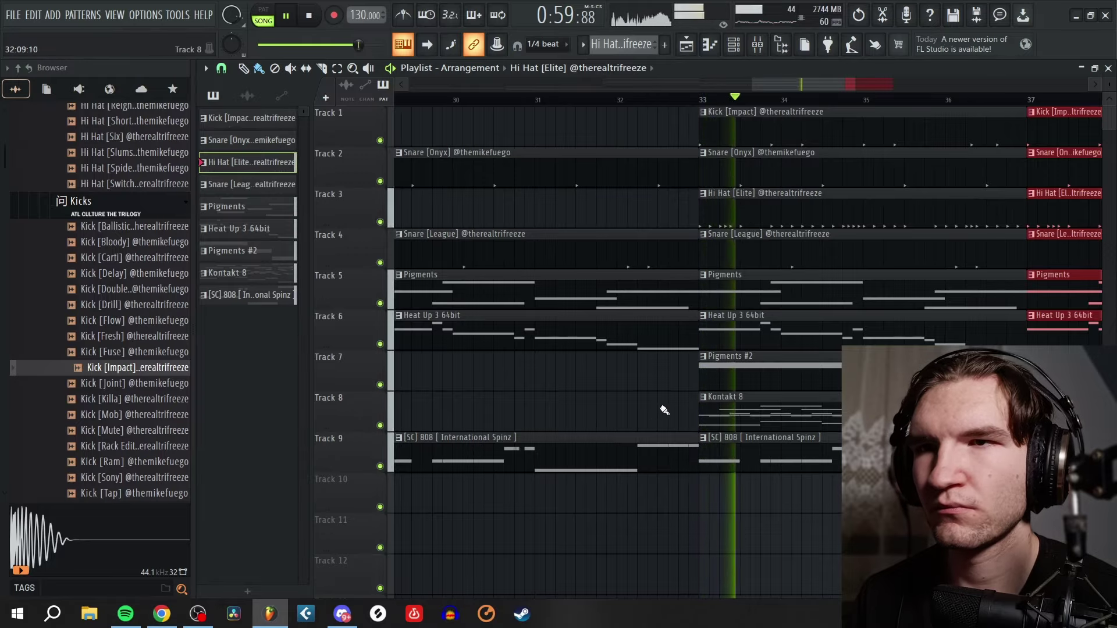
pyautogui.scroll(-3, 646, 404)
pyautogui.scroll(4, 646, 404)
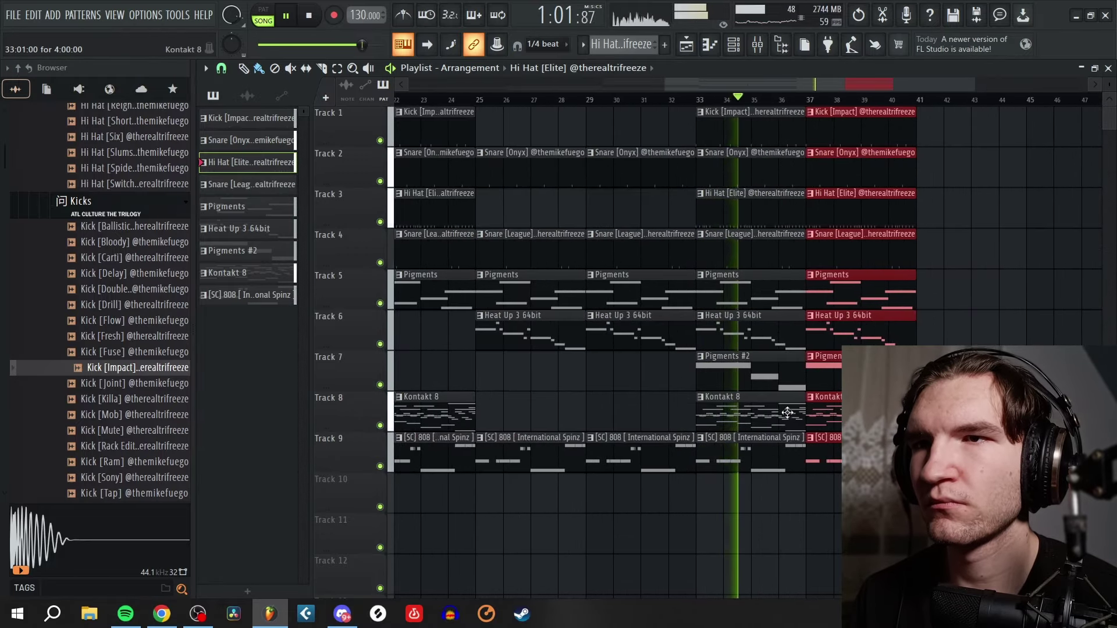
pyautogui.scroll(-4, 706, 382)
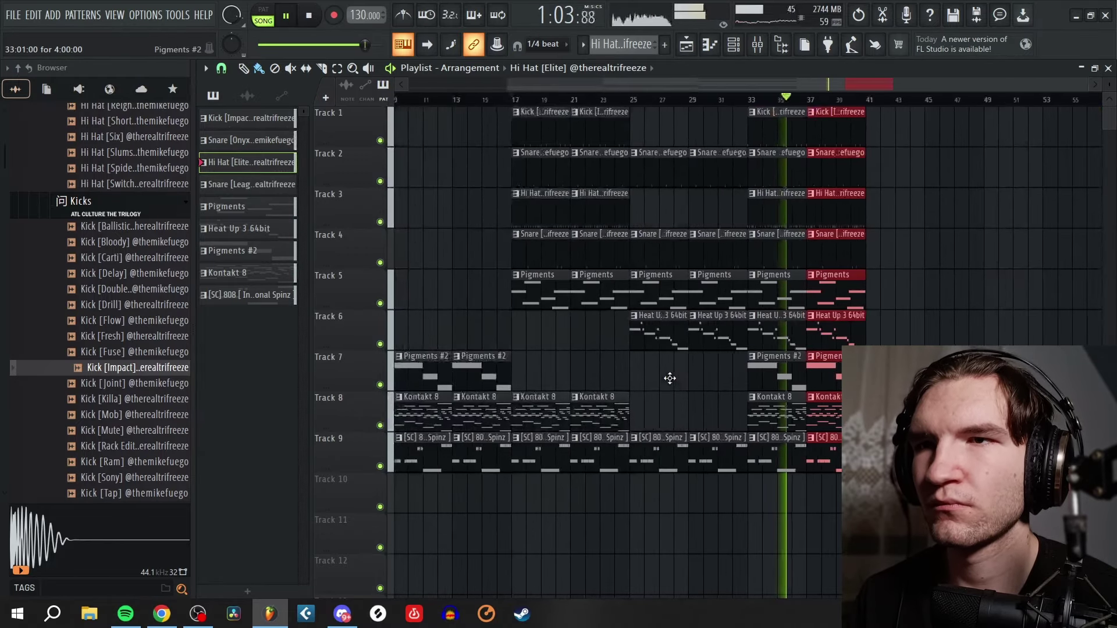
# - Select all clips from bars 33 to 40 and duplicate the block twice, extending the arrangement through bar 56
pyautogui.scroll(3, 896, 512)
pyautogui.moveTo(894, 512); pyautogui.dragTo(682, 131)
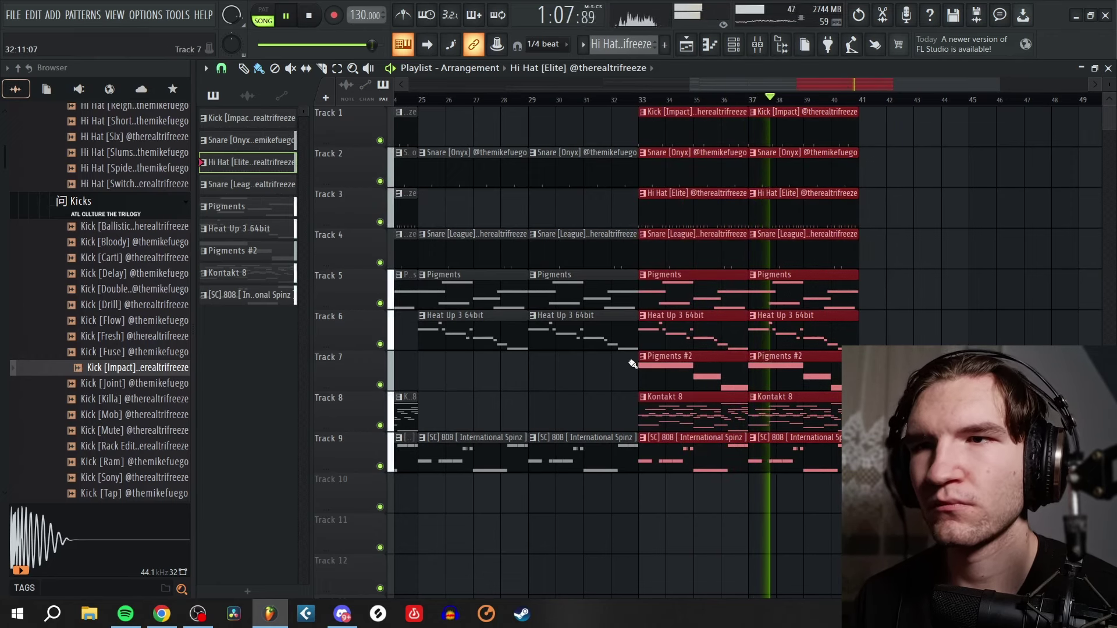
pyautogui.hotkey('ctrl', 'b')
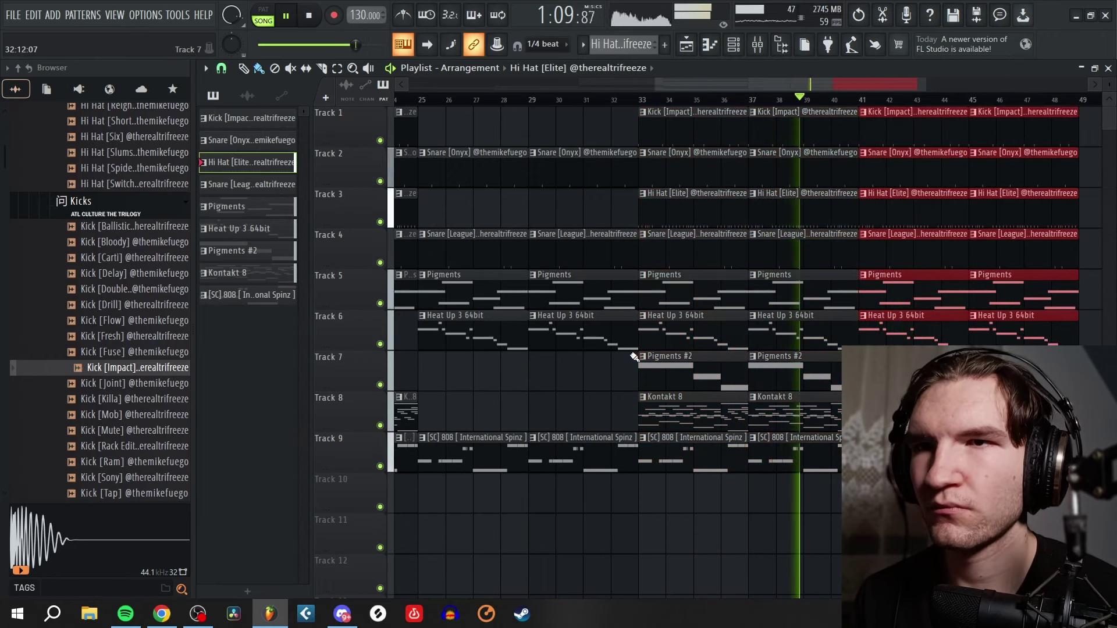
pyautogui.hotkey('ctrl', 'b')
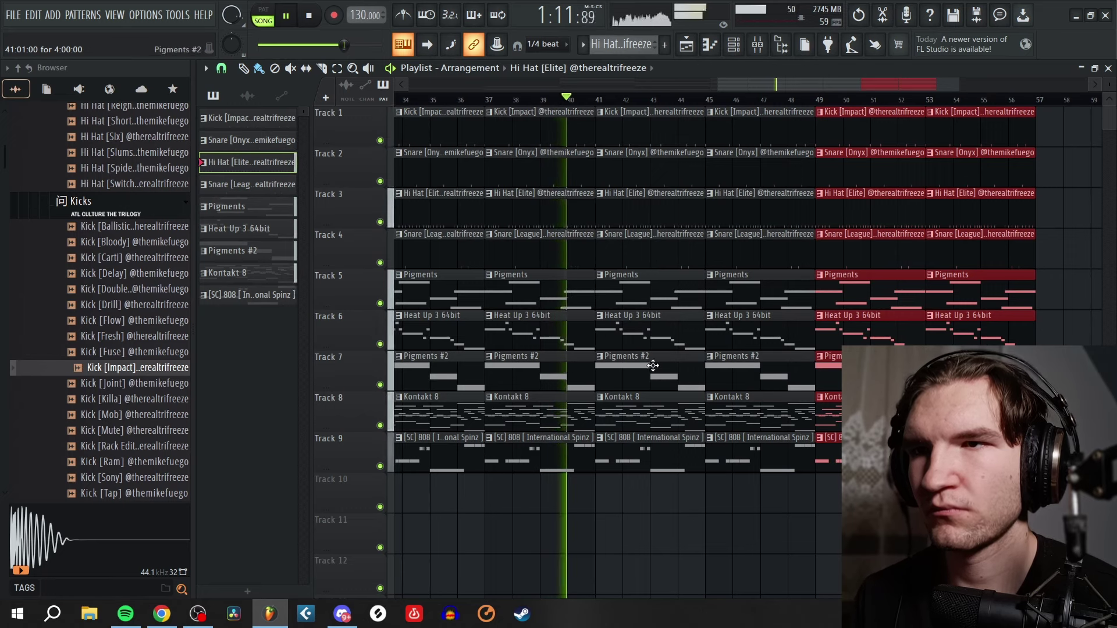
# - Delete the Heat Up 3 64bit and Pigments #2 clips from bars 41 to 48
pyautogui.rightClick(657, 335)
pyautogui.rightClick(735, 337)
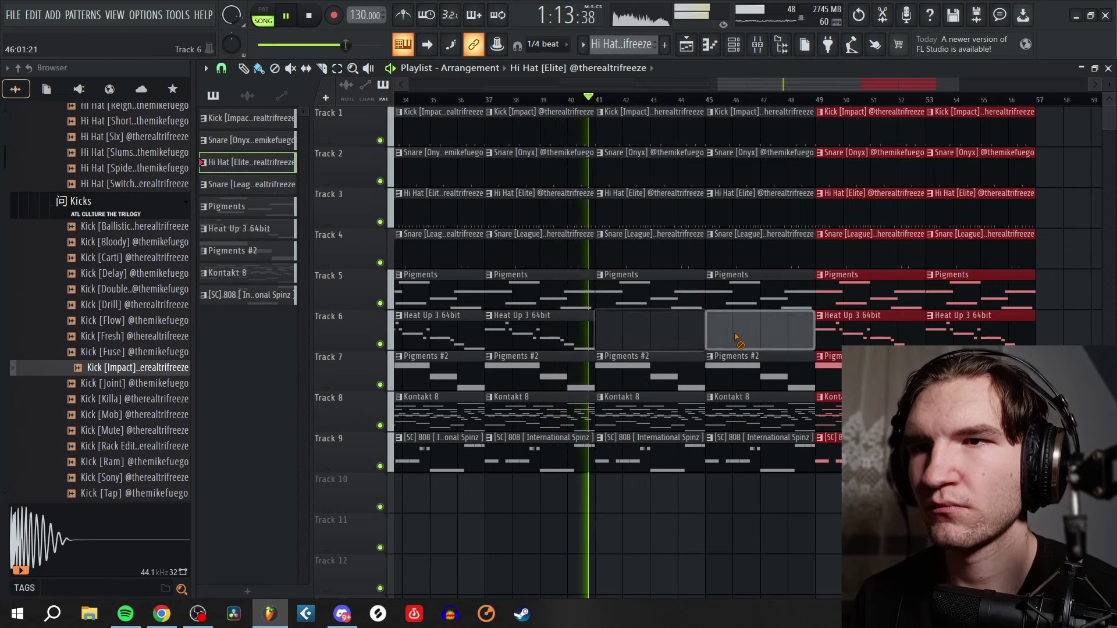
pyautogui.rightClick(692, 344)
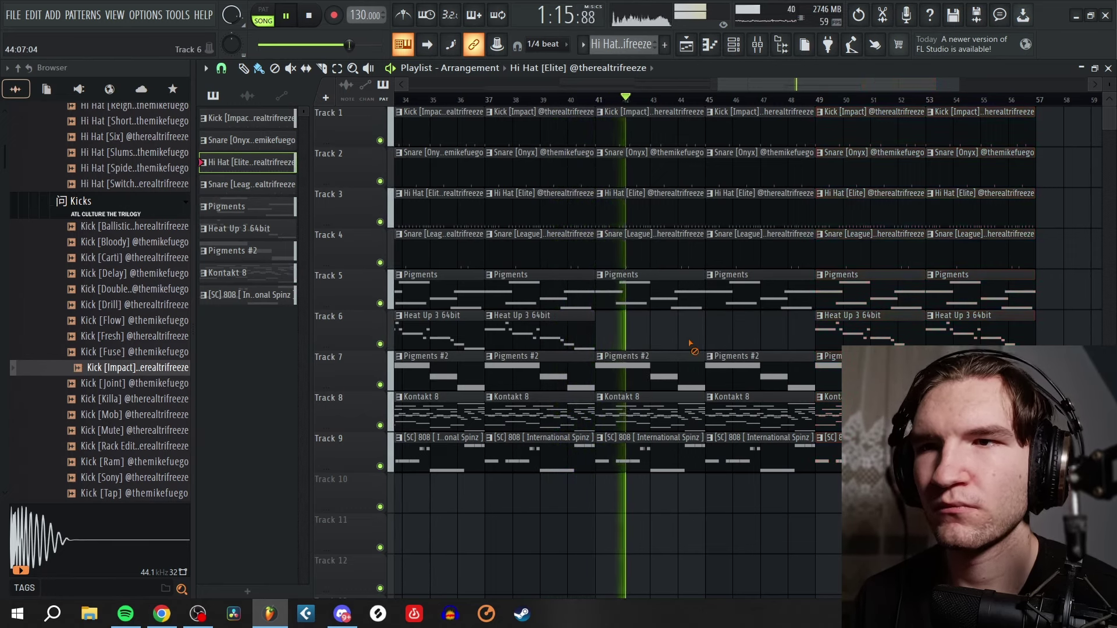
pyautogui.rightClick(695, 363)
pyautogui.rightClick(725, 370)
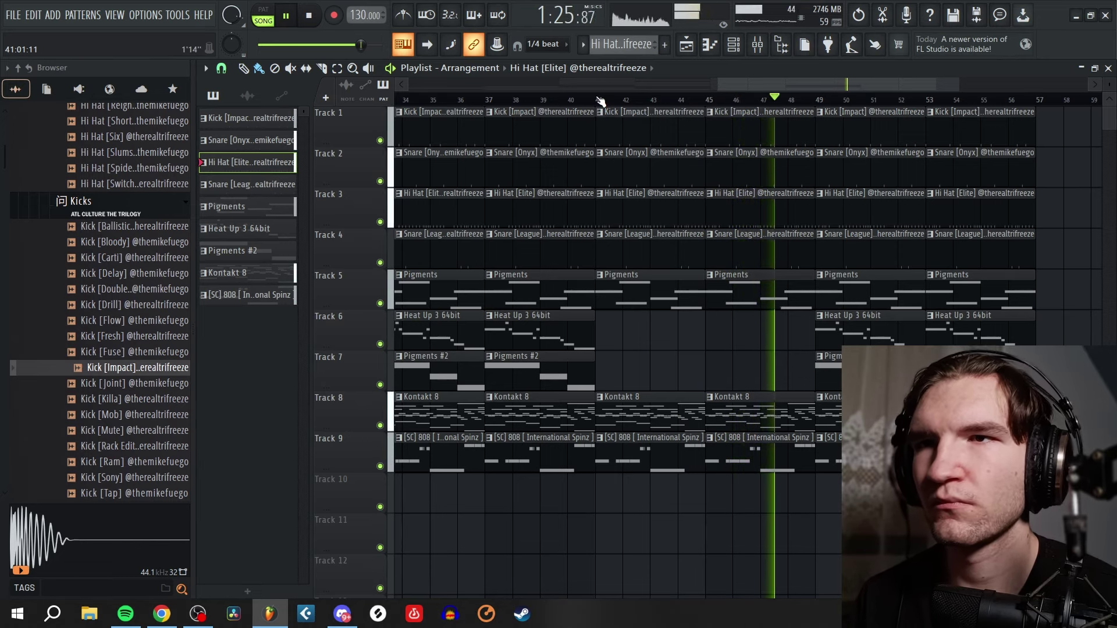
# - Stop playback, place the playhead at bar 41, and open the first Pigments instrument on channel 10
pyautogui.press('space')
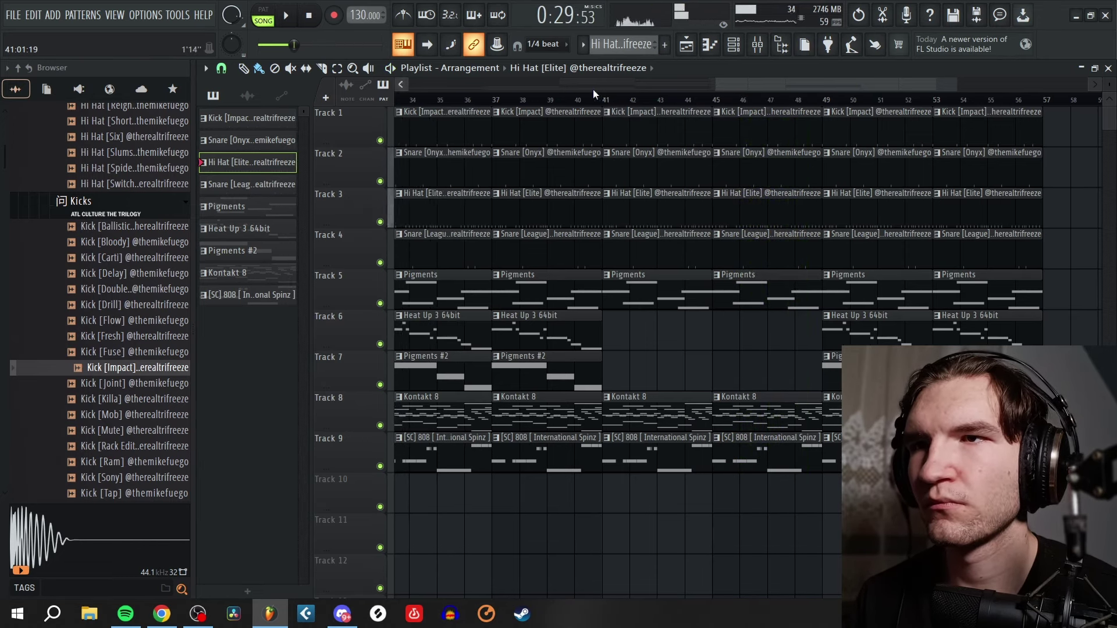
pyautogui.click(604, 99)
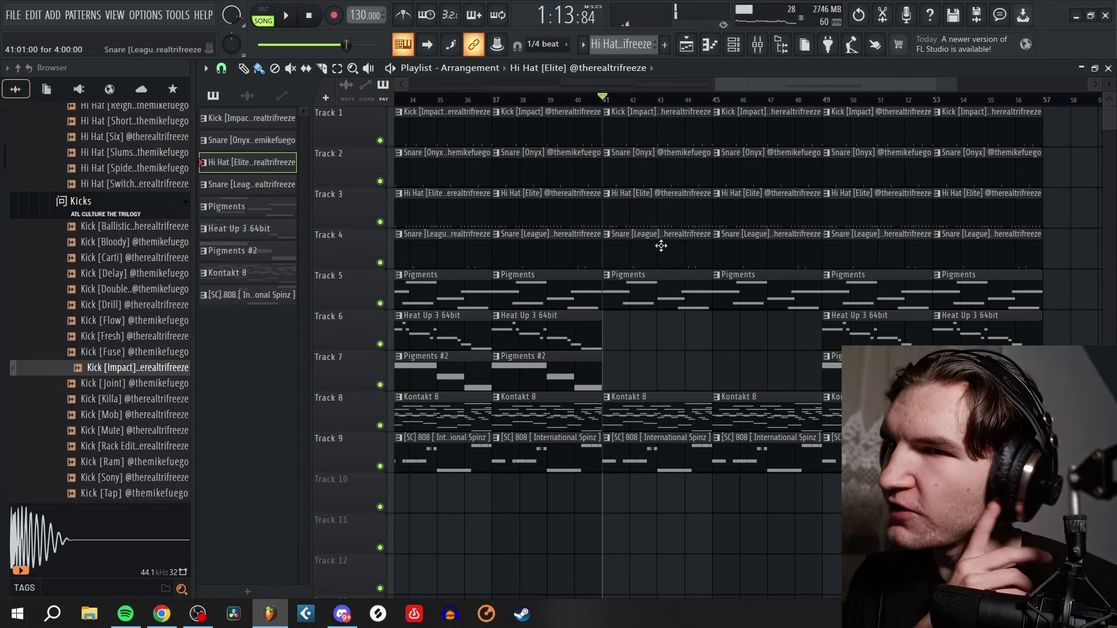
pyautogui.click(733, 46)
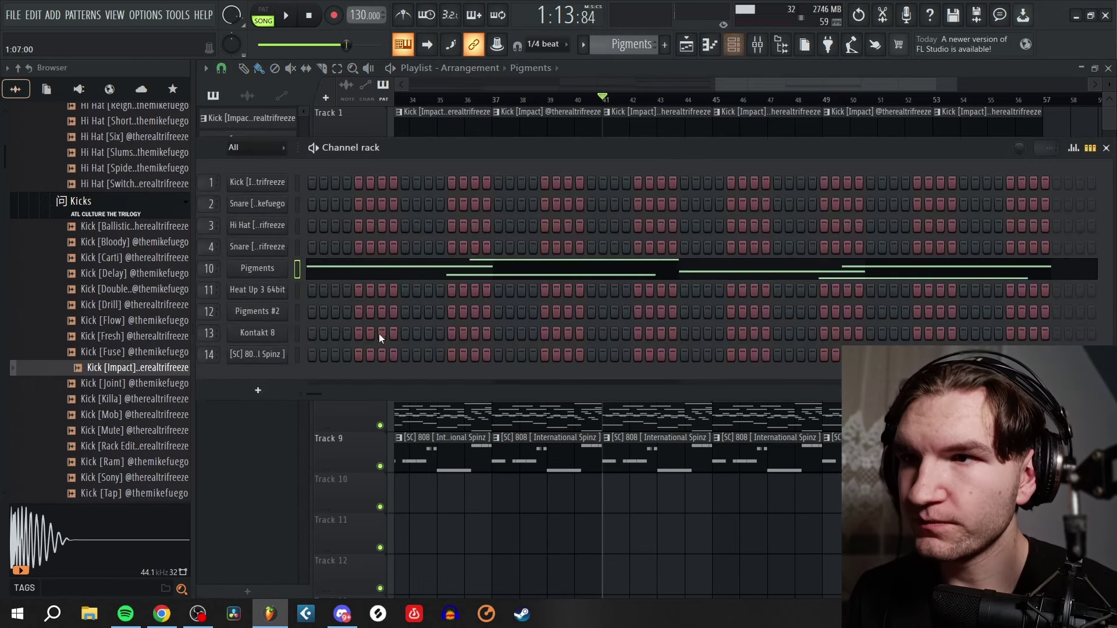
pyautogui.click(265, 271)
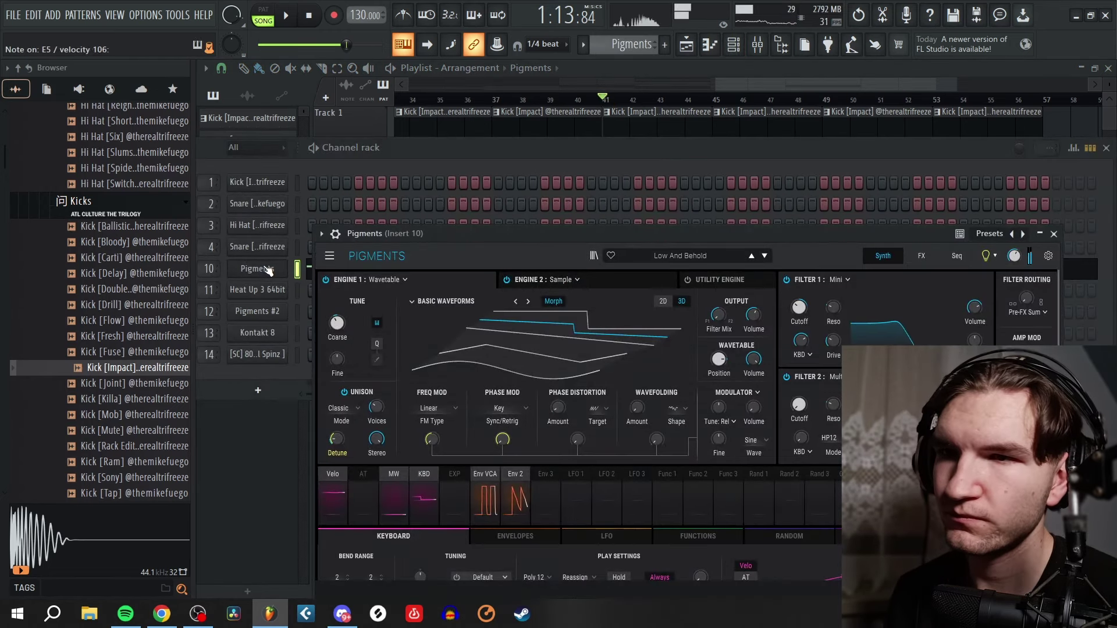
# - Browse the Pigments presets, load Intro Pad, and audition it with the arrangement from bar 41
pyautogui.click(727, 253)
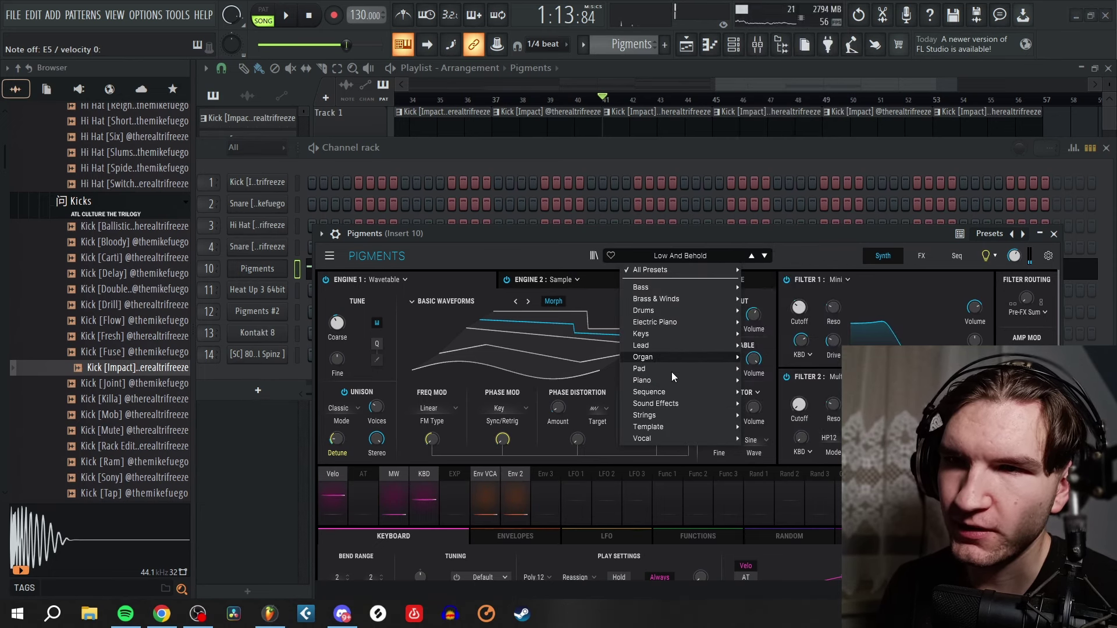
pyautogui.moveTo(672, 371)
pyautogui.click(291, 199)
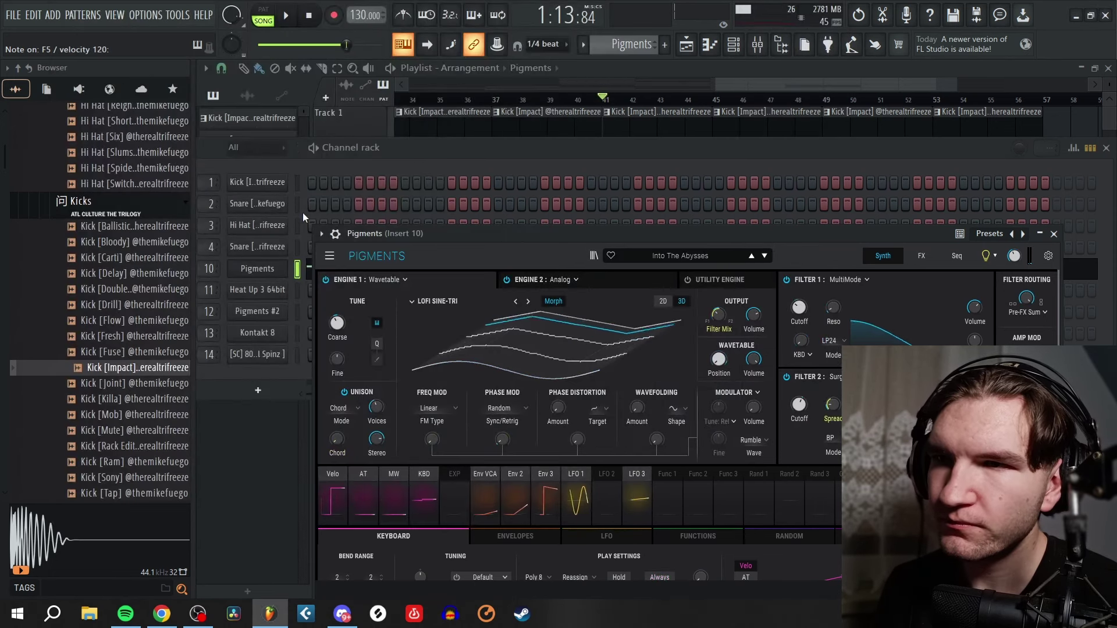
pyautogui.click(767, 256)
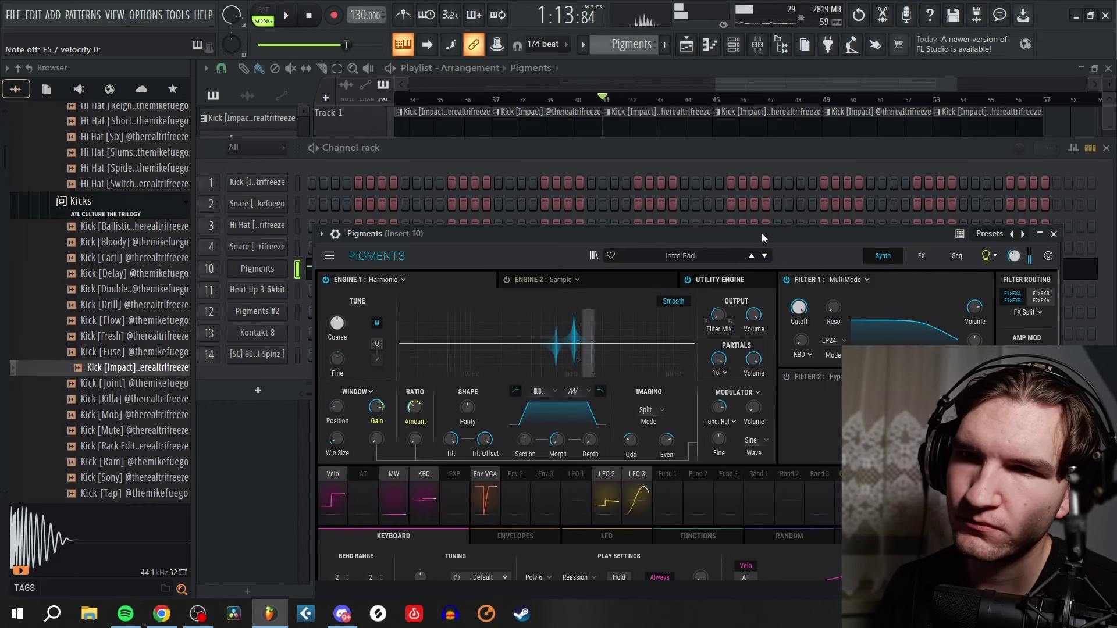
pyautogui.press('space')
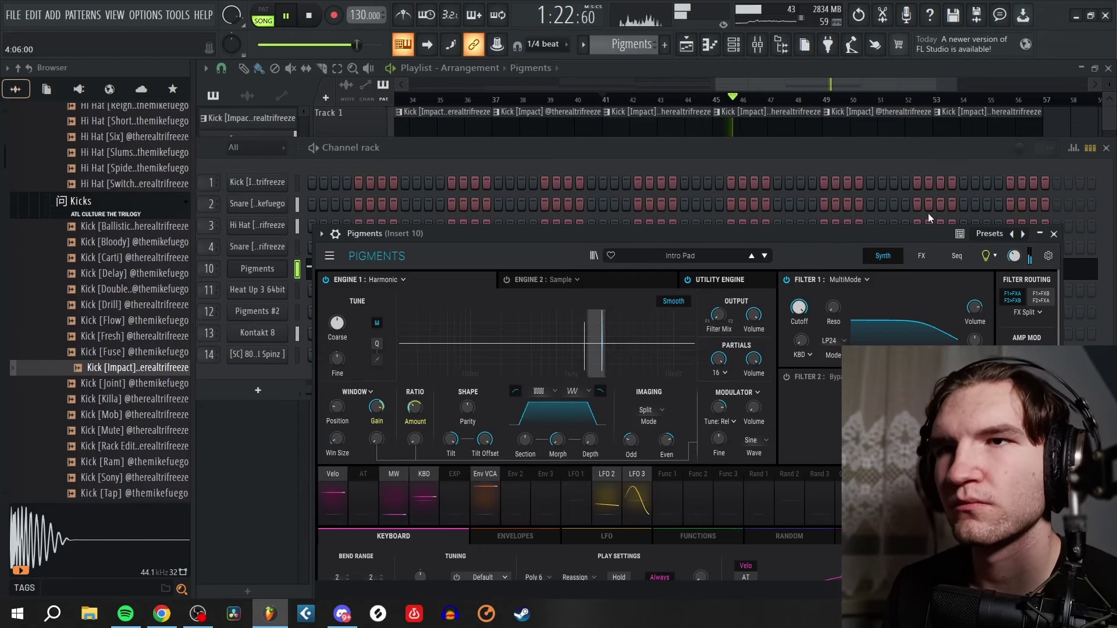
# - Try the Ionosphere and Jungle Pad presets in Pigments, auditioning each with the arrangement from bar 41
pyautogui.click(765, 260)
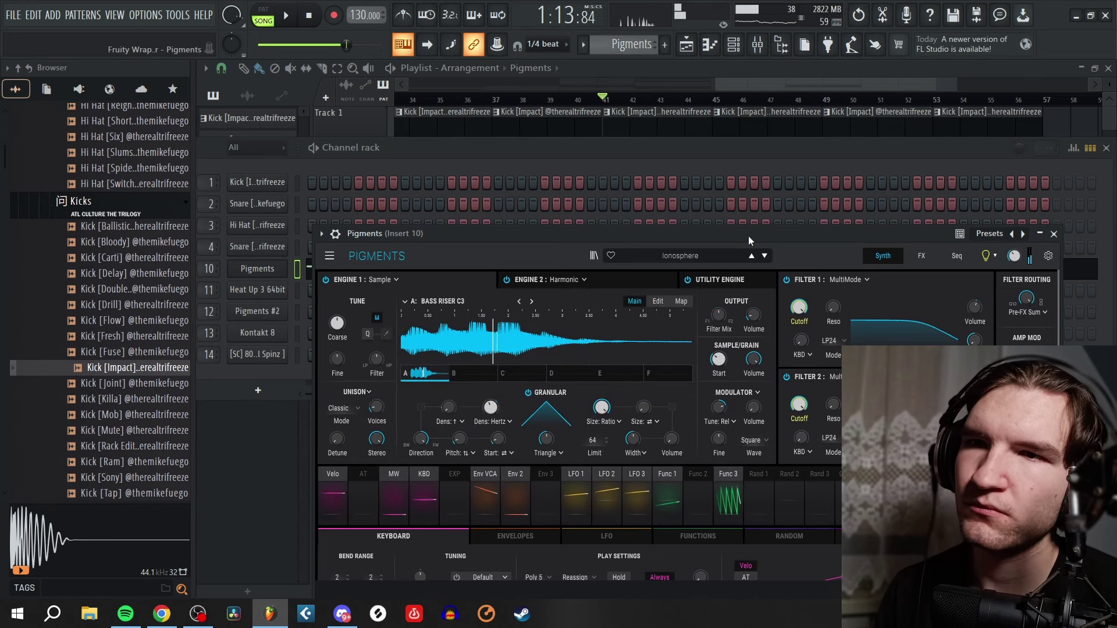
pyautogui.press('space')
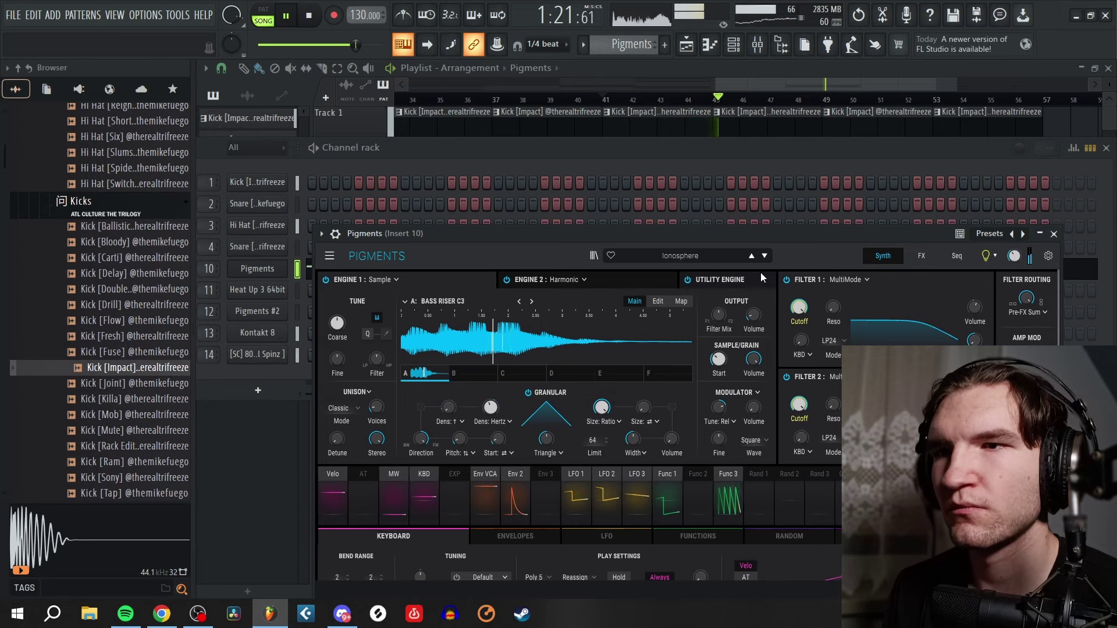
pyautogui.press('space')
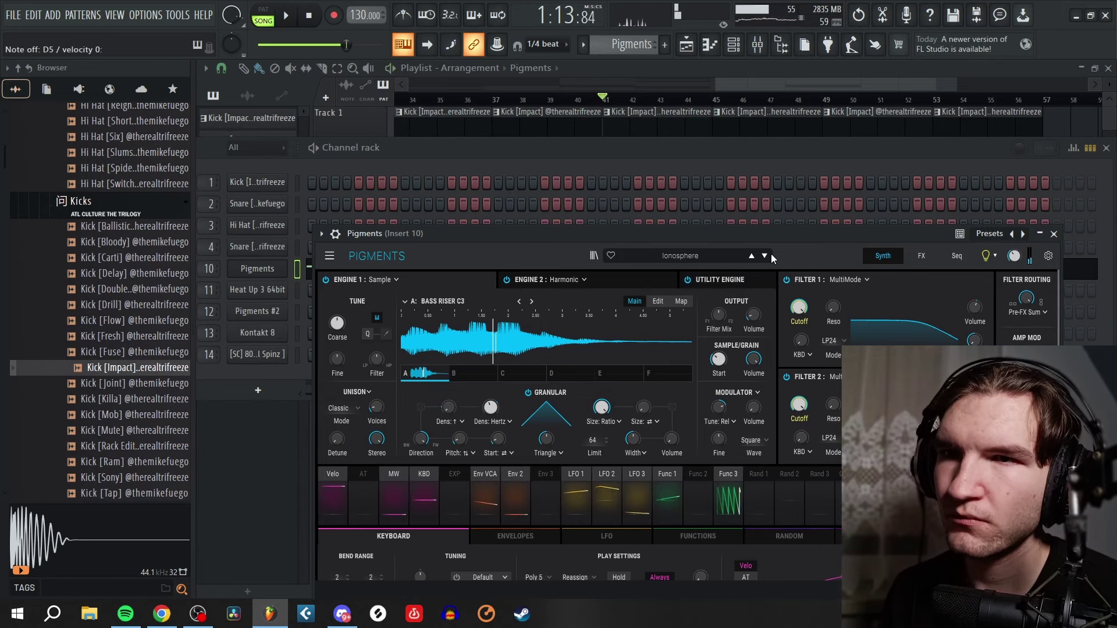
pyautogui.click(766, 257)
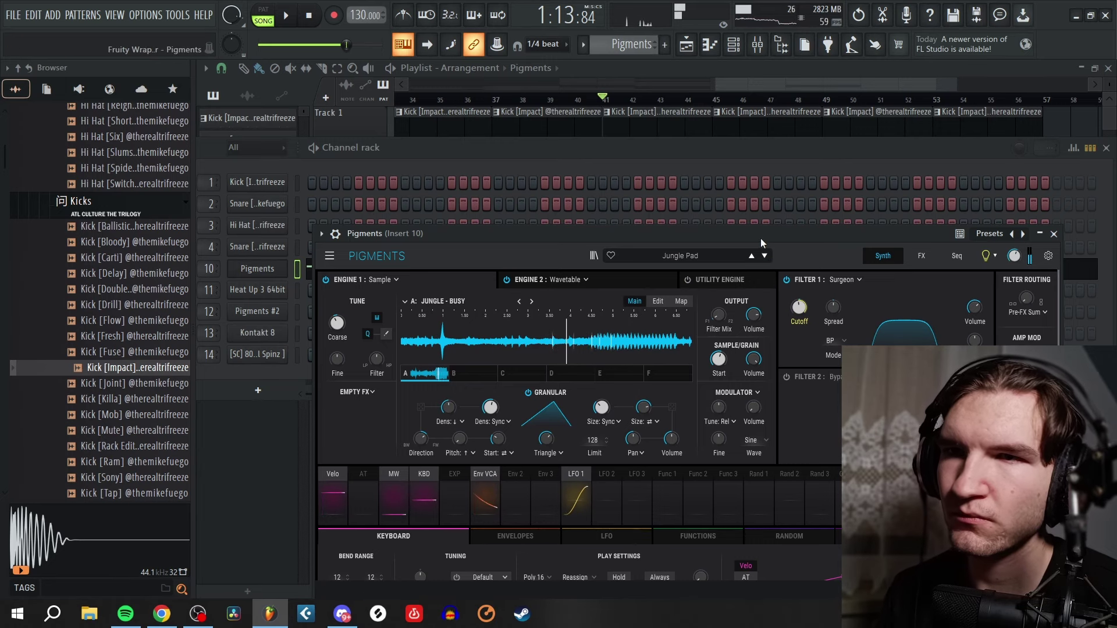
pyautogui.press('space')
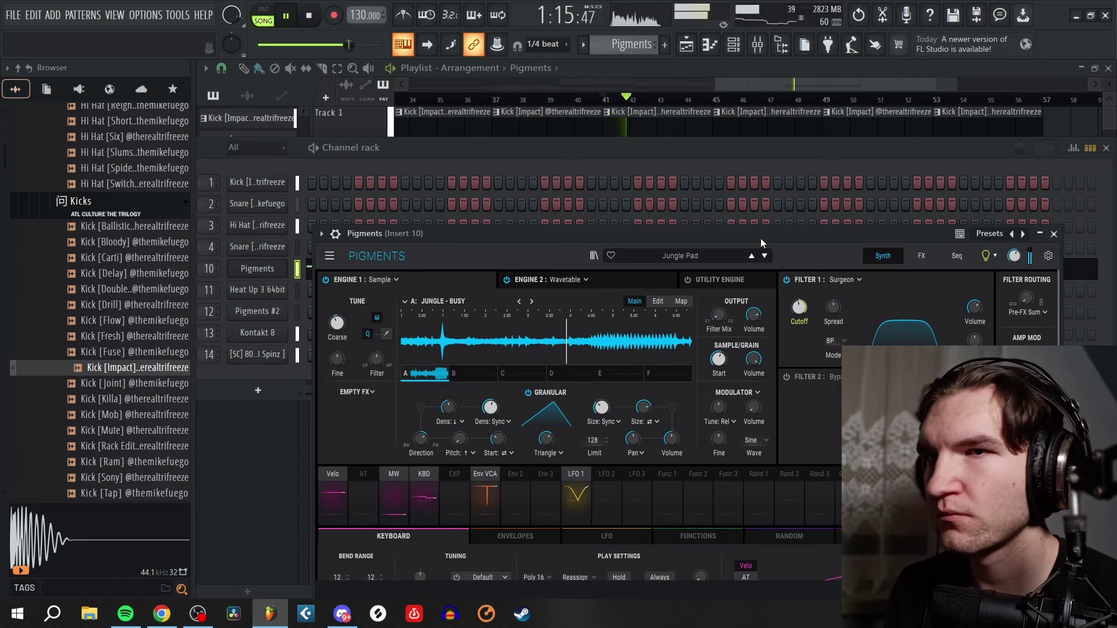
# - Open the mixer and audition Insert 9 and Insert 10 in solo, restoring all tracks and playing the full mix
pyautogui.click(1055, 234)
pyautogui.click(758, 44)
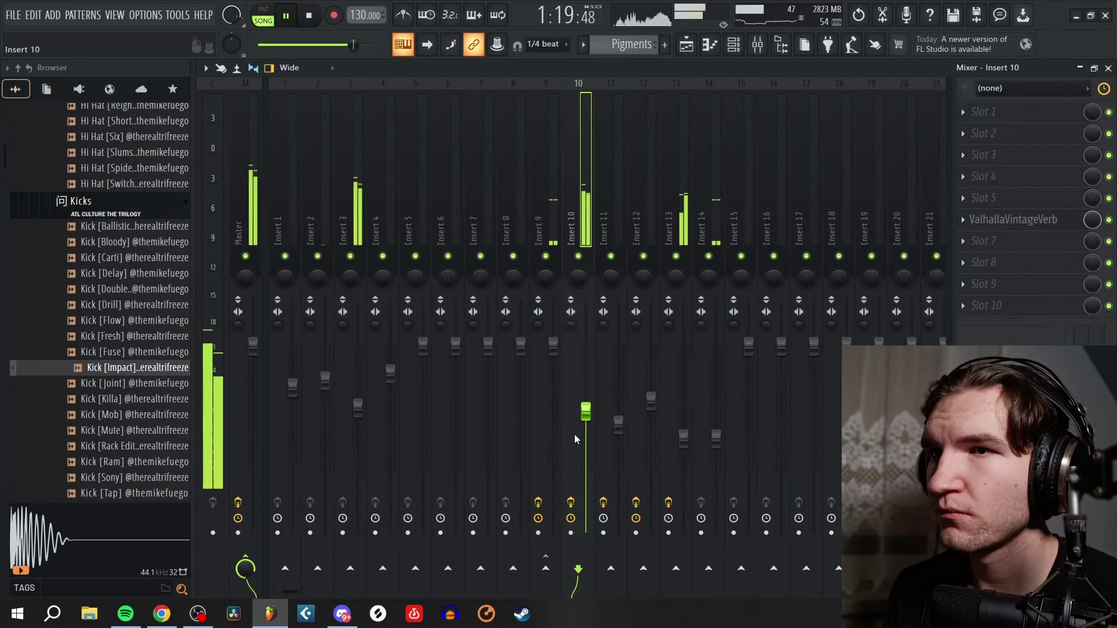
pyautogui.click(555, 225)
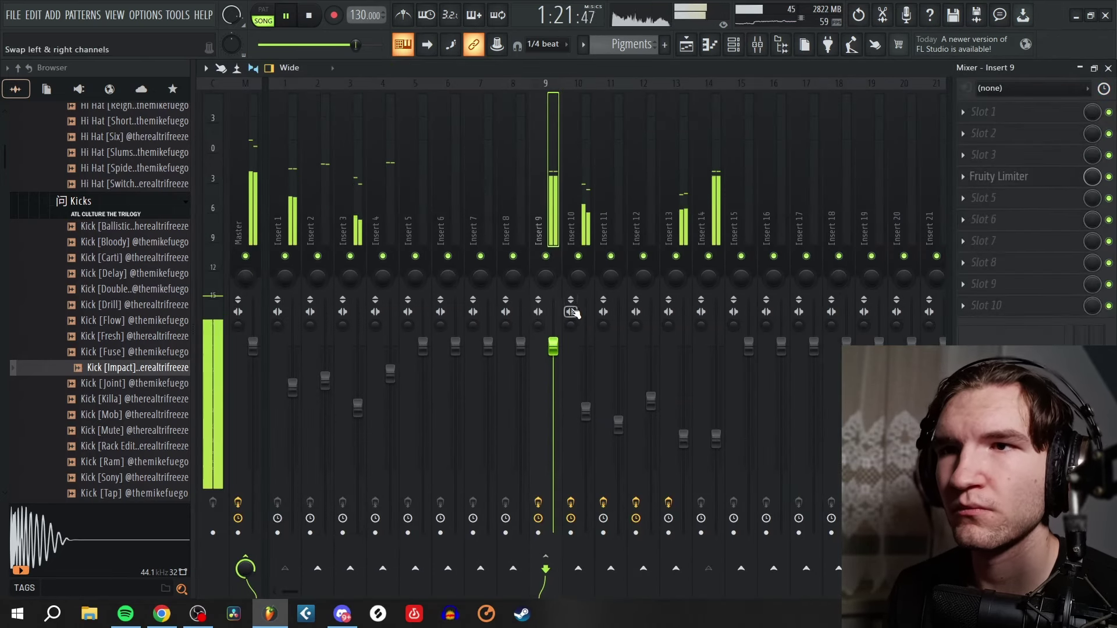
pyautogui.rightClick(552, 259)
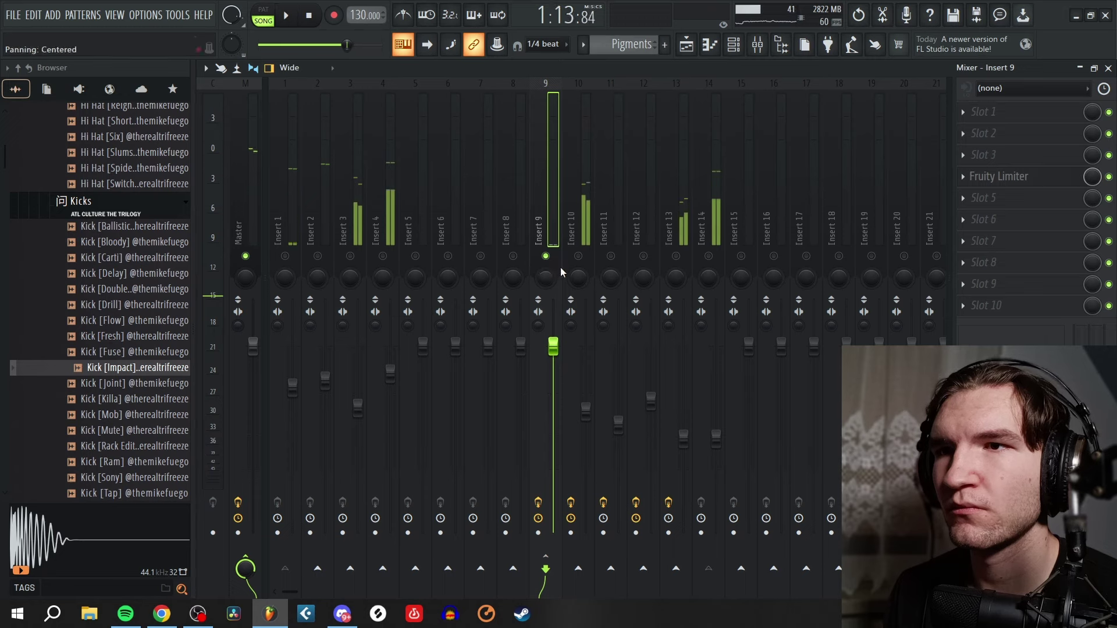
pyautogui.rightClick(579, 258)
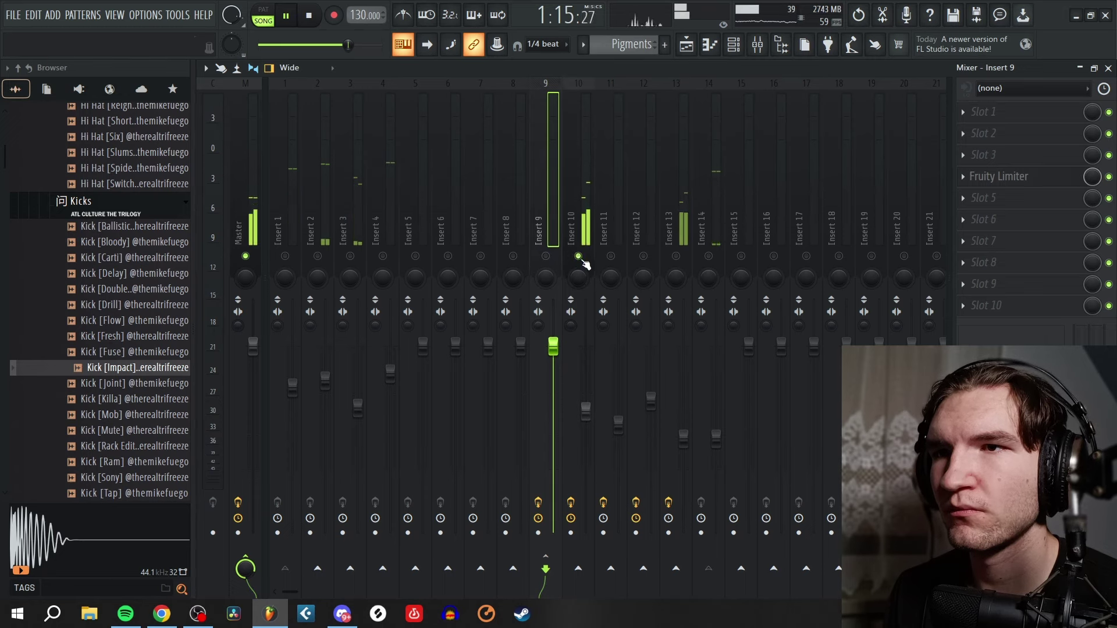
pyautogui.click(588, 220)
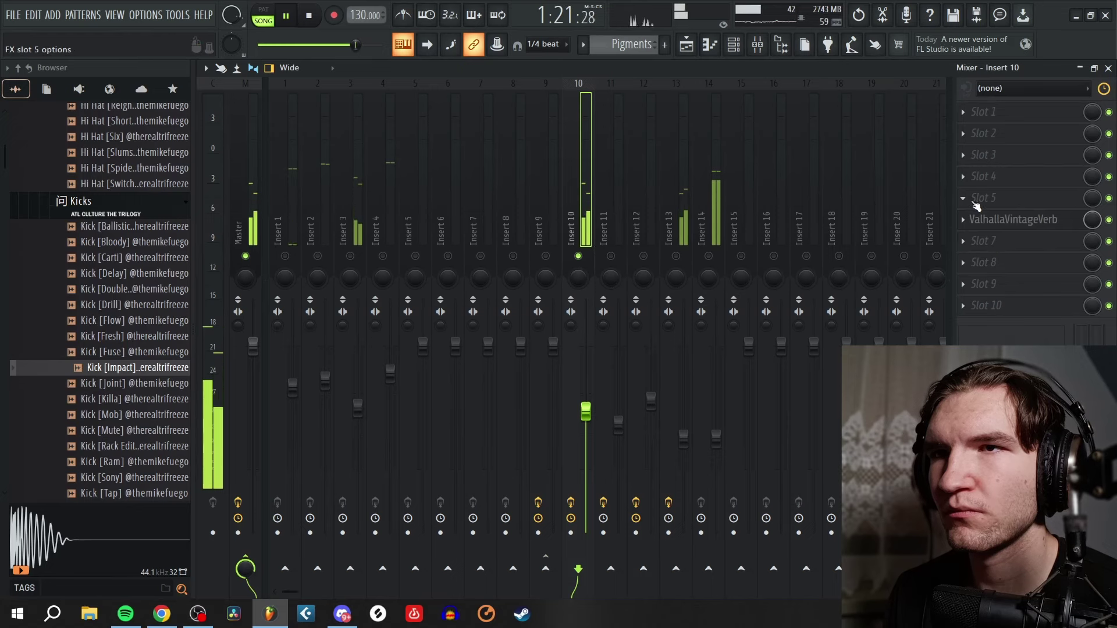
pyautogui.rightClick(579, 256)
pyautogui.press('space')
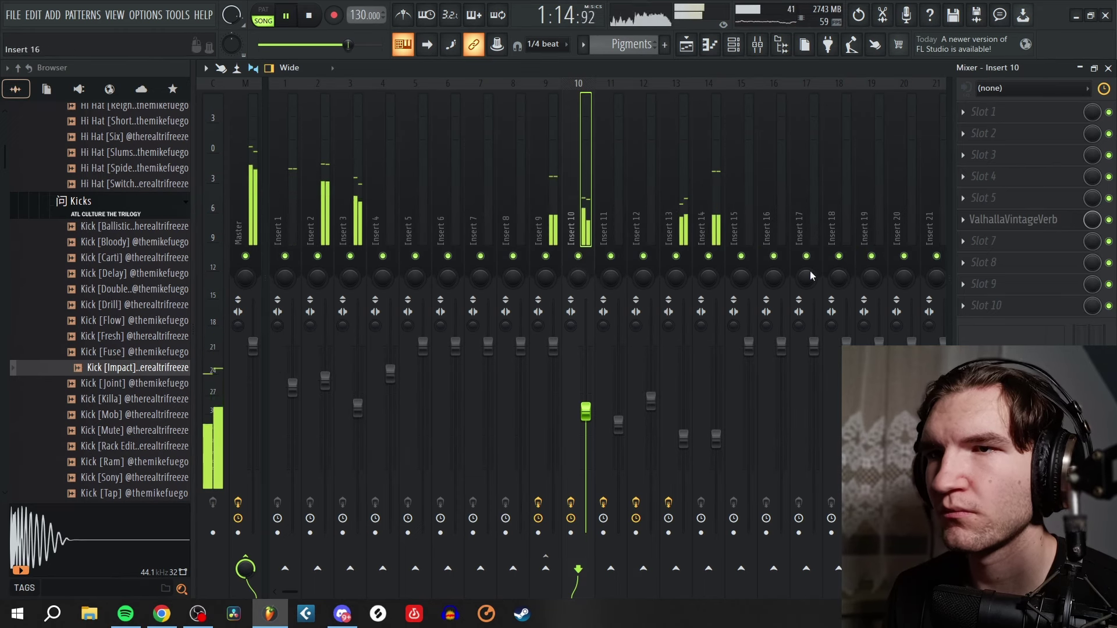
# - Transpose all notes of the channel 10 Pigments pattern up one octave
pyautogui.click(1109, 69)
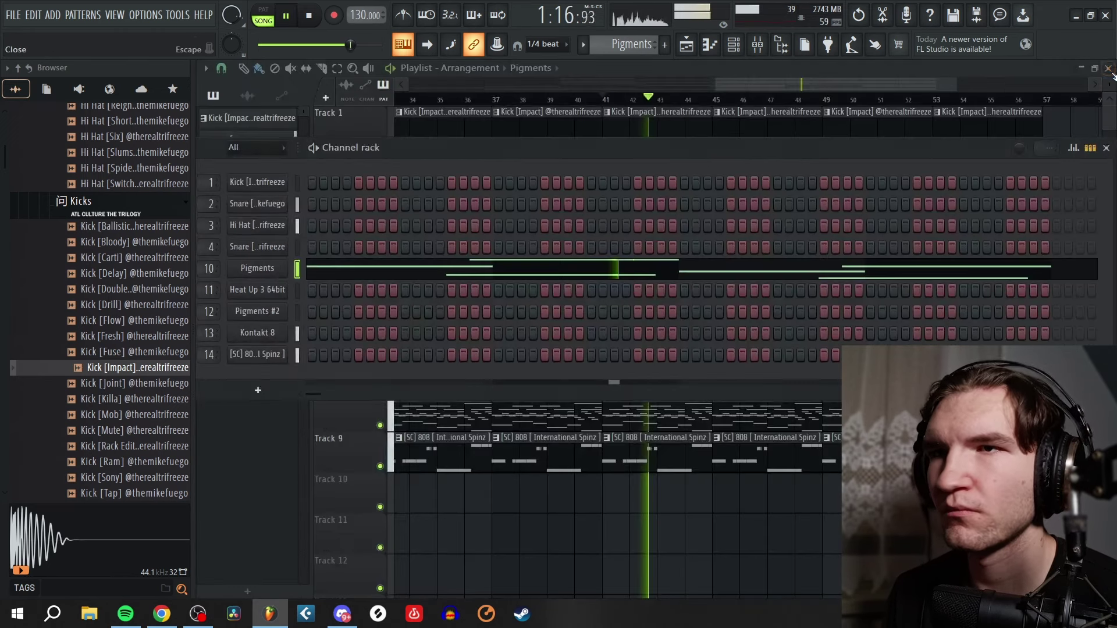
pyautogui.click(650, 278)
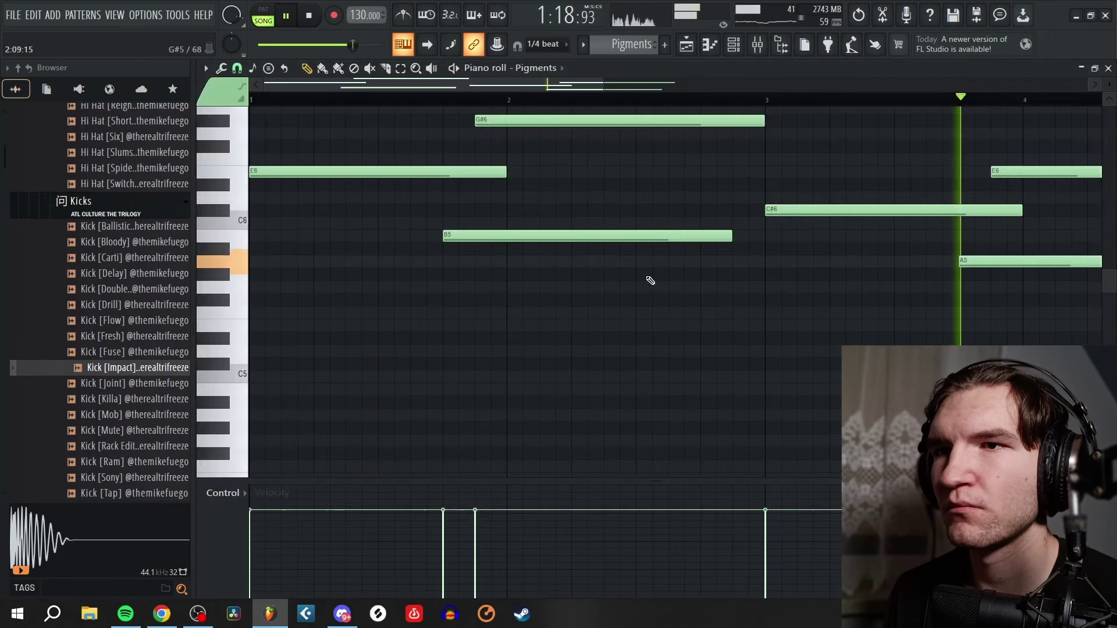
pyautogui.hotkey('ctrl', 'Up')
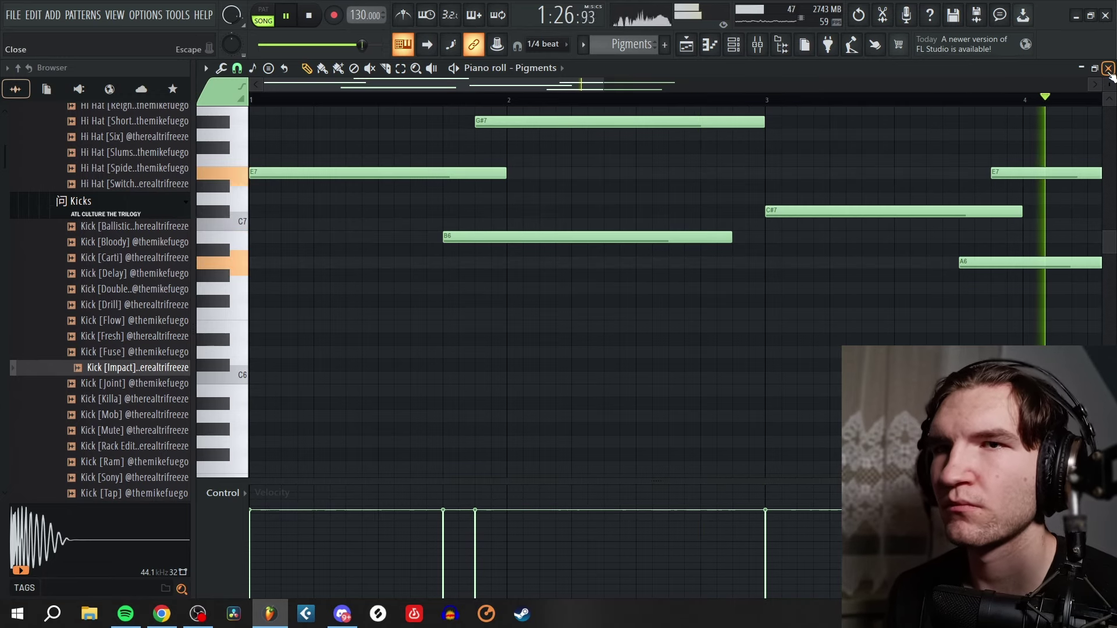
# - Lower the volume of Insert 10 in the mixer while the arrangement plays
pyautogui.click(760, 50)
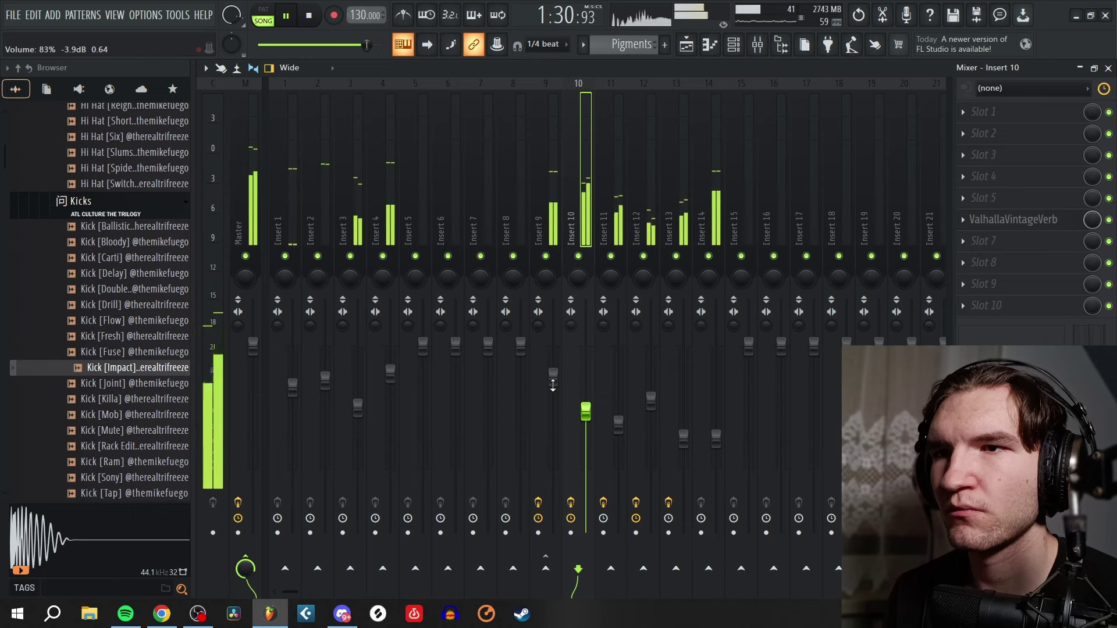
pyautogui.rightClick(553, 384)
pyautogui.click(576, 377)
pyautogui.scroll(-4, 587, 398)
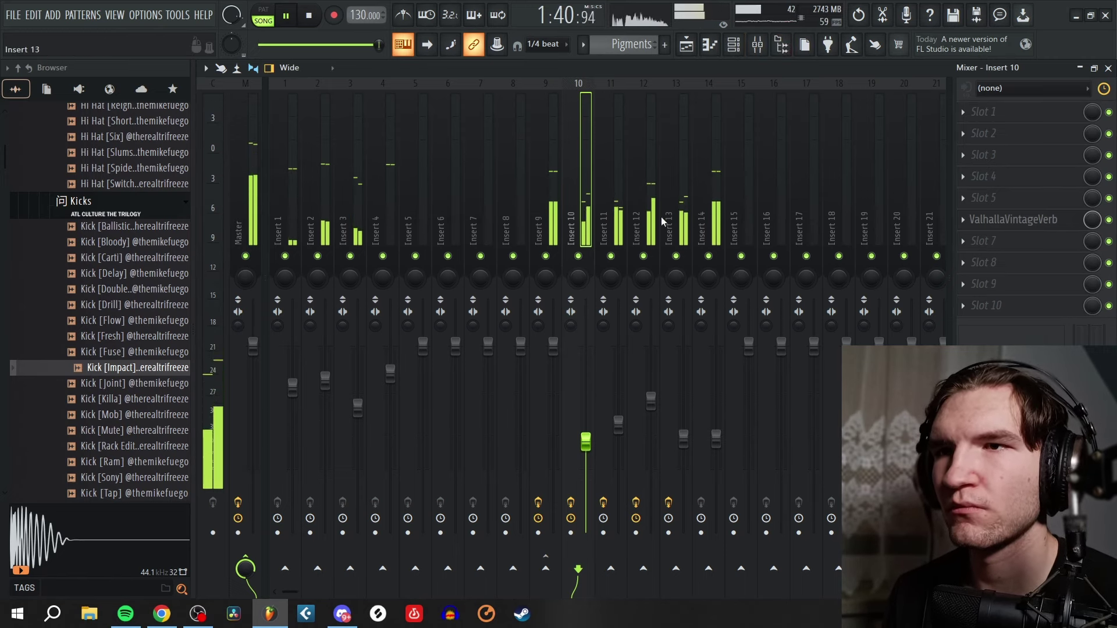
pyautogui.scroll(2, 584, 377)
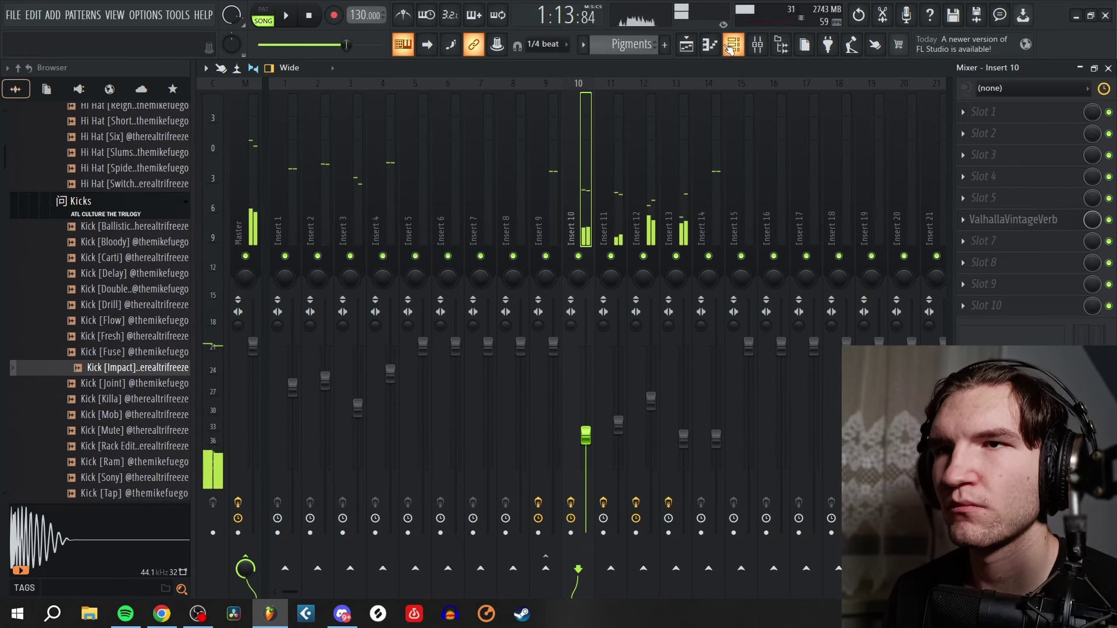
# - Reopen the channel 10 Pigments, load the Retrograde preset from the Pad category, and audition it with the arrangement
pyautogui.click(712, 47)
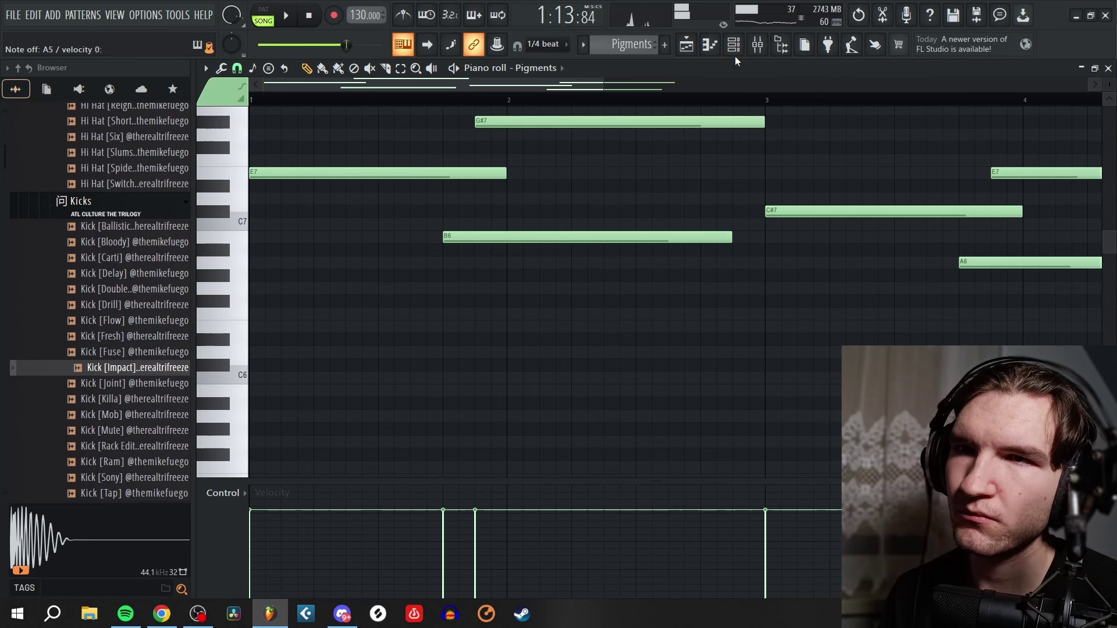
pyautogui.click(733, 46)
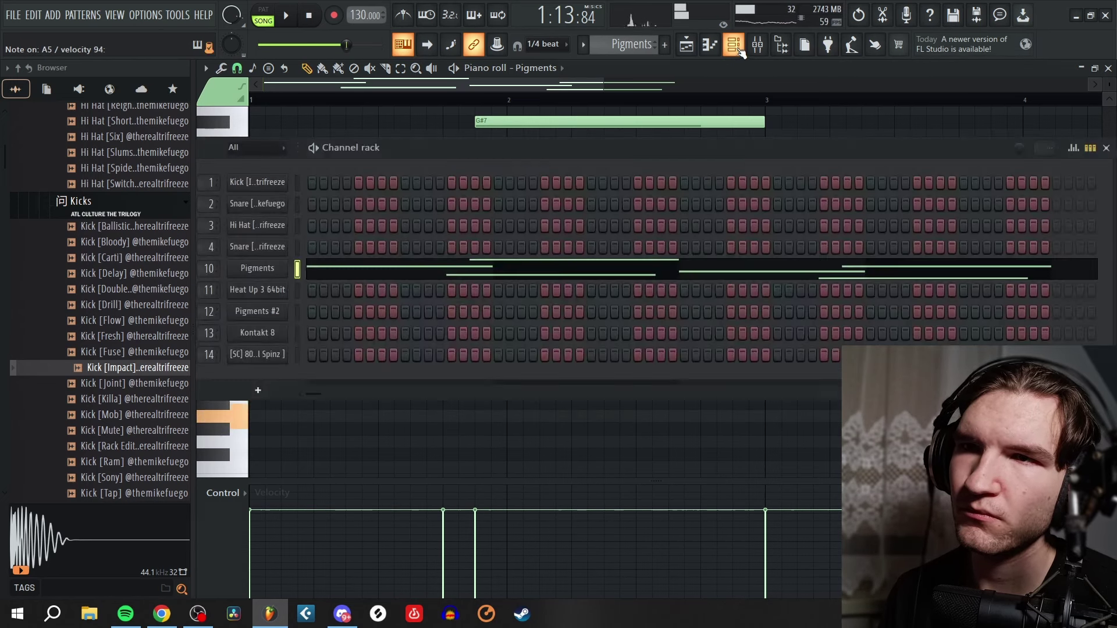
pyautogui.click(256, 273)
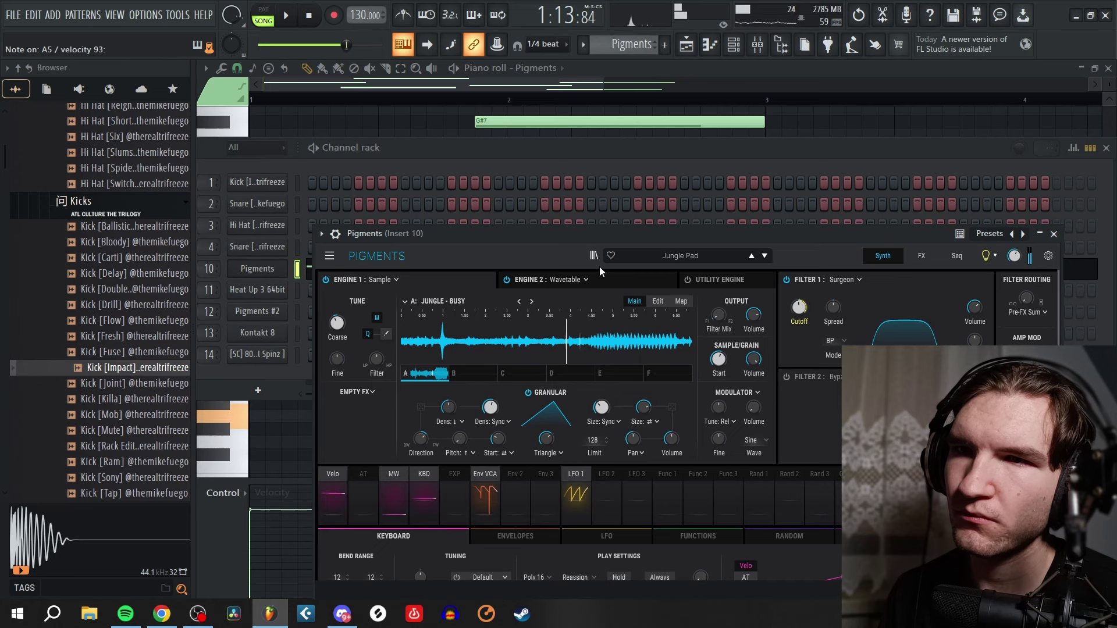
pyautogui.click(650, 257)
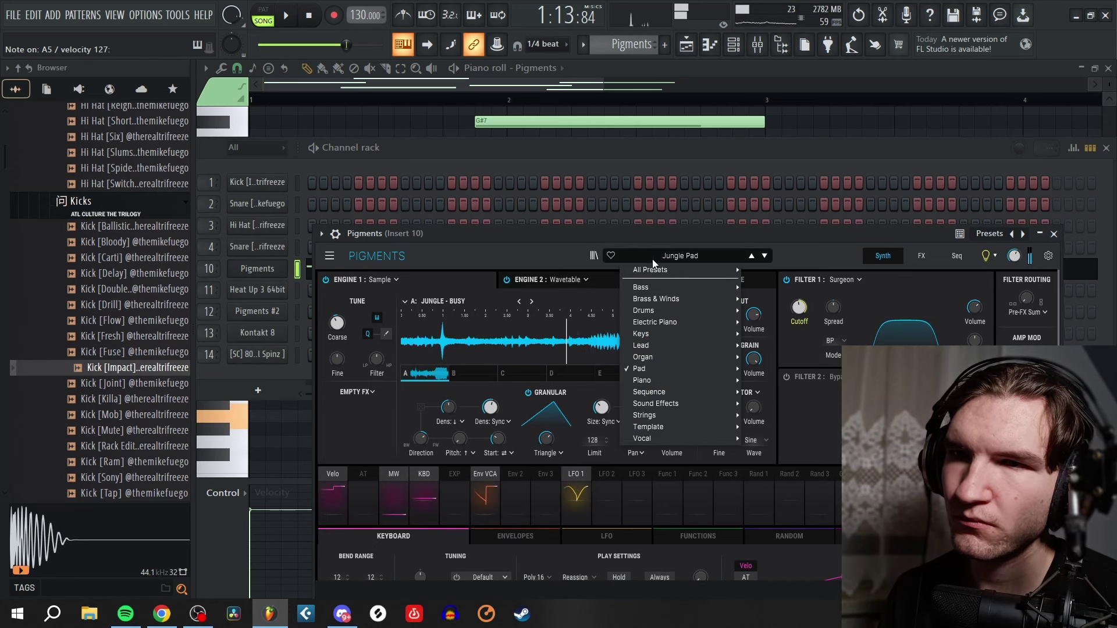
pyautogui.moveTo(691, 428)
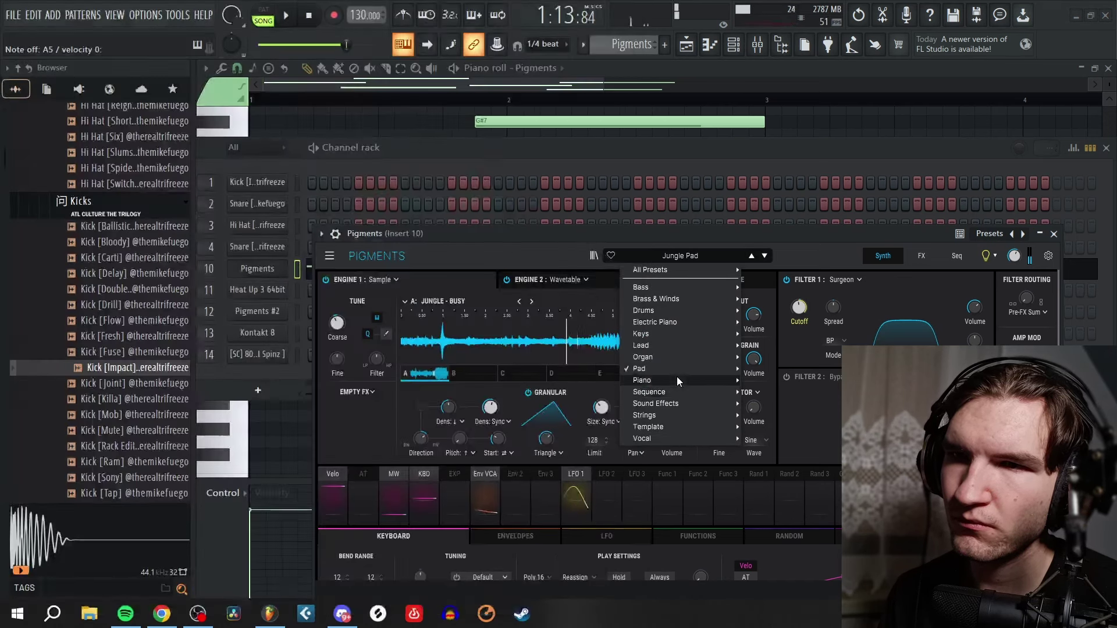
pyautogui.moveTo(668, 367)
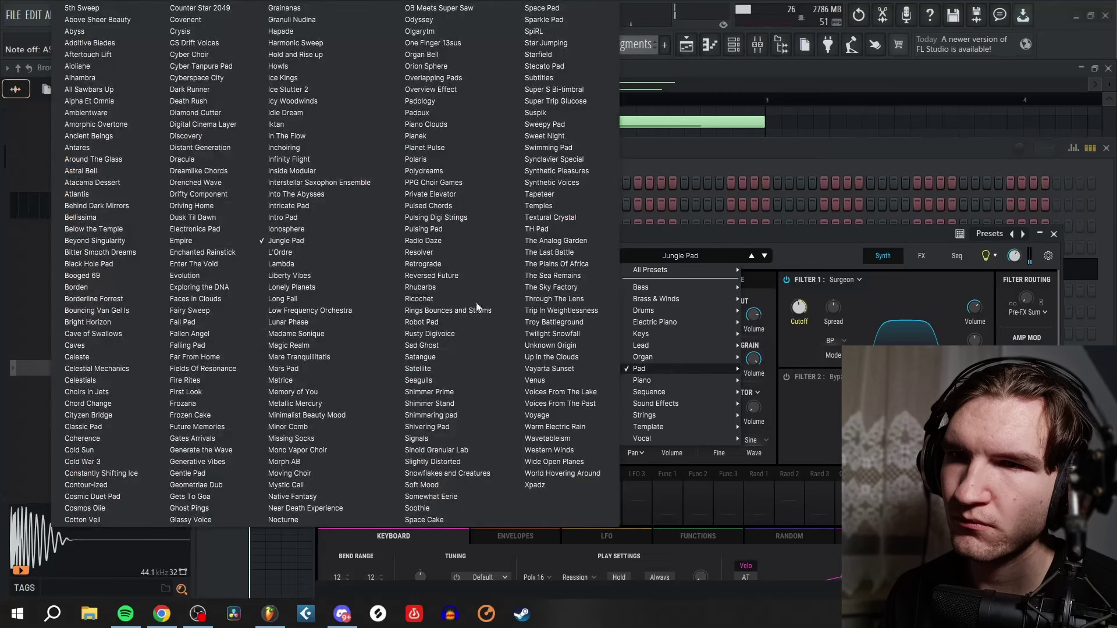
pyautogui.click(462, 275)
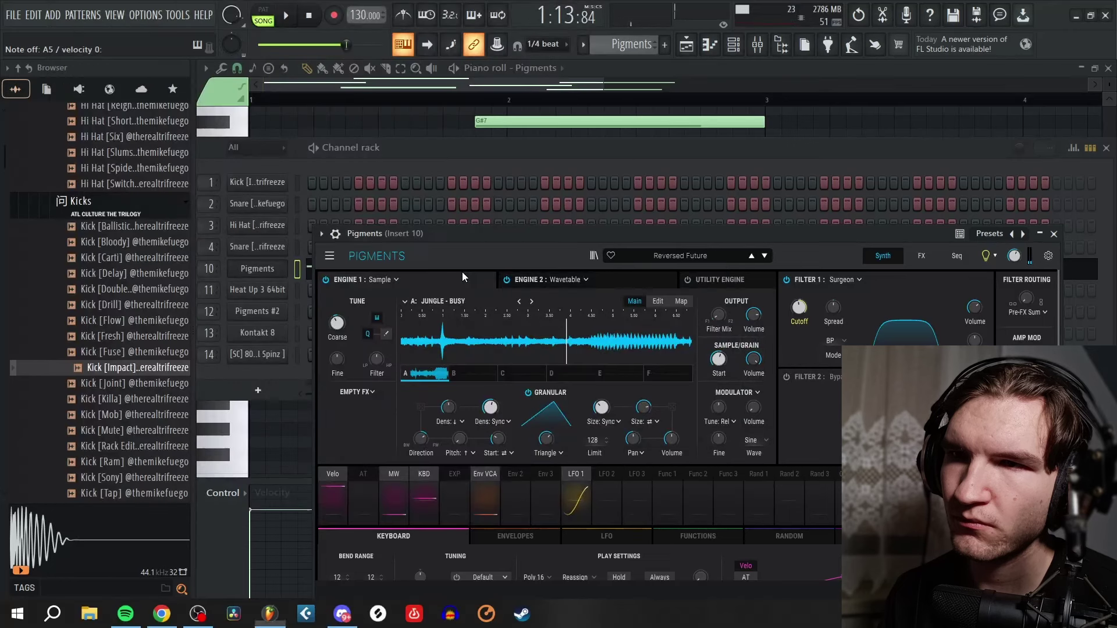
pyautogui.click(753, 256)
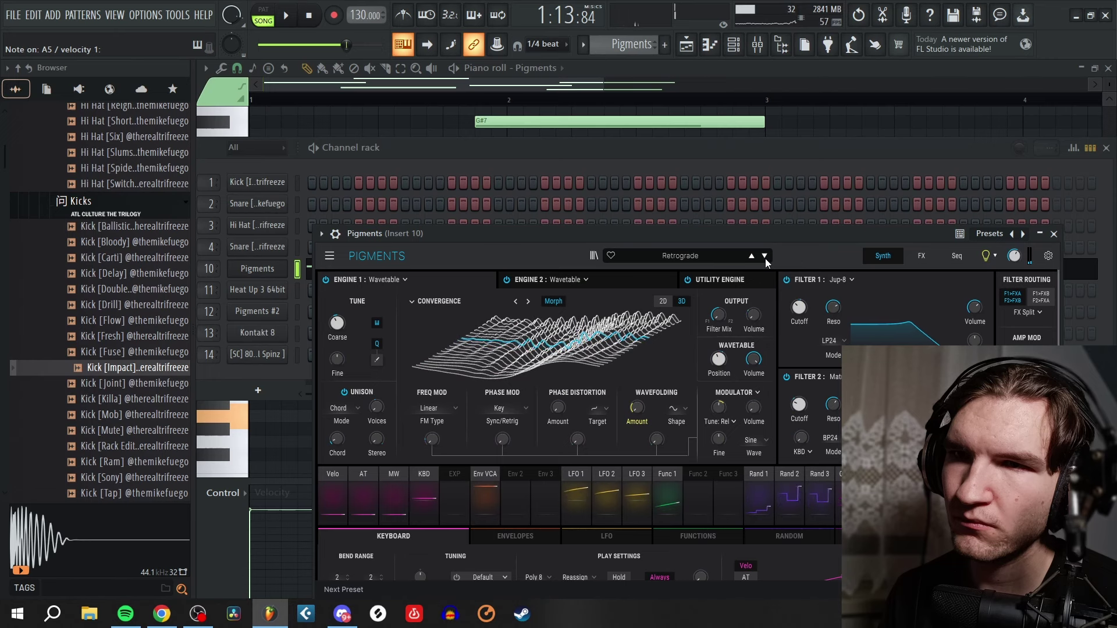
pyautogui.press('space')
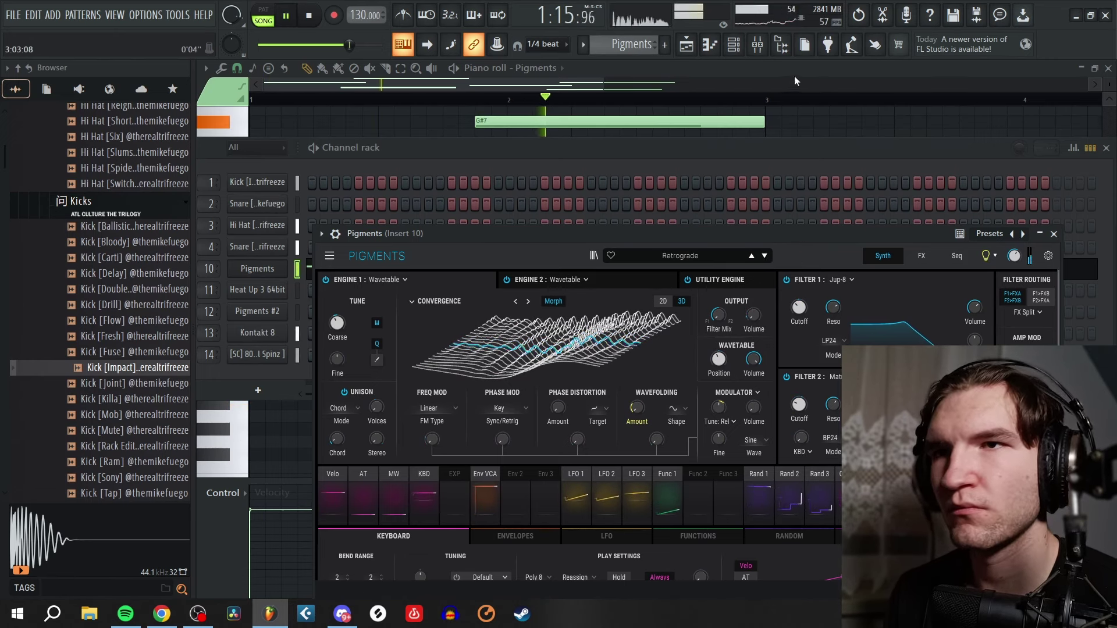
# - Raise Insert 10's volume to 100% (0.0 dB), checking it in solo together with Insert 13
pyautogui.click(765, 47)
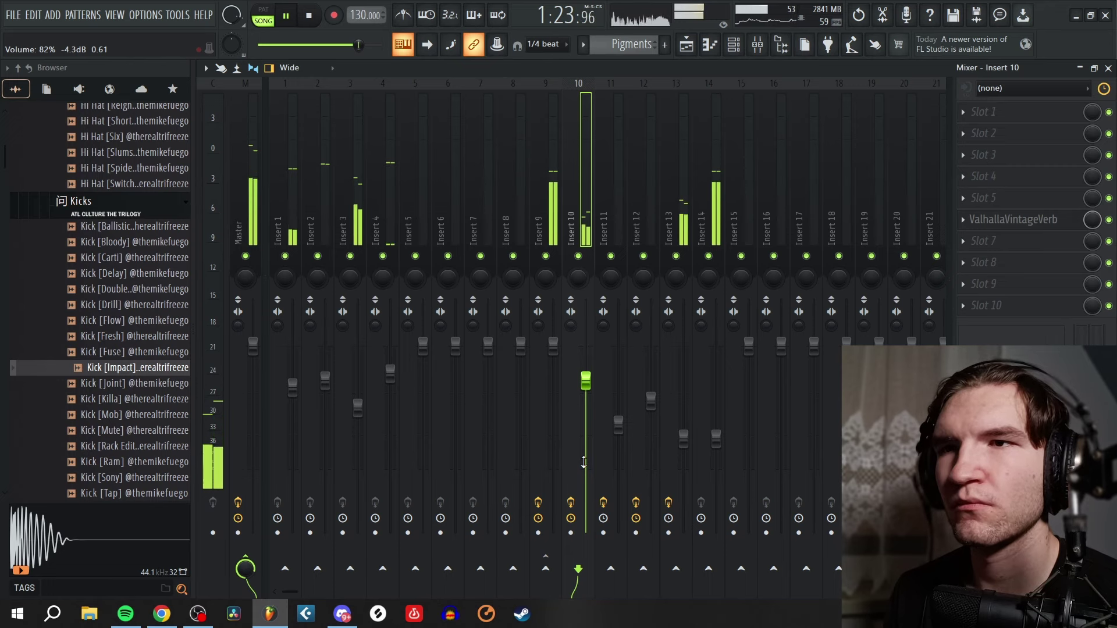
pyautogui.rightClick(579, 256)
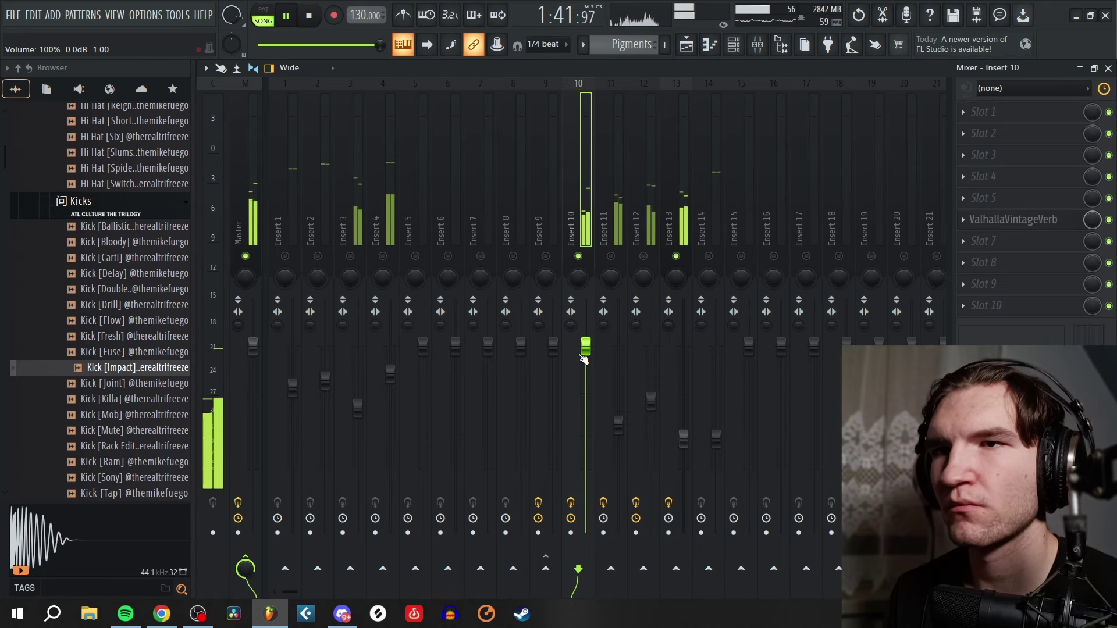
pyautogui.rightClick(587, 257)
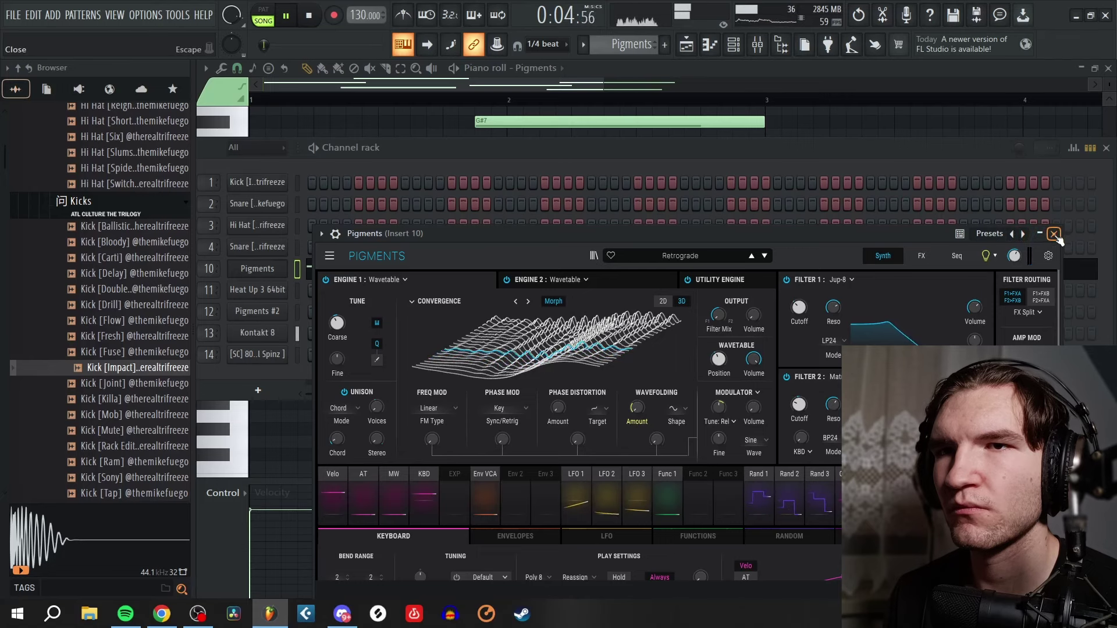
# - Close the instrument and editor windows and delete the Kontakt 8 clips on Track 8 starting at bar 17
pyautogui.click(1054, 234)
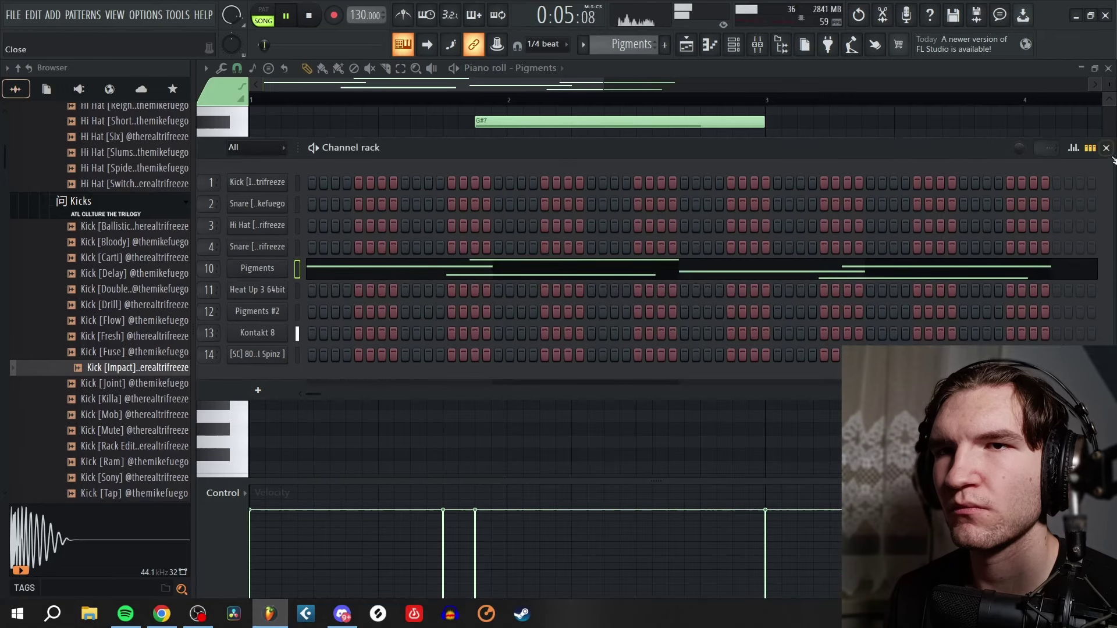
pyautogui.click(1106, 147)
pyautogui.click(1108, 69)
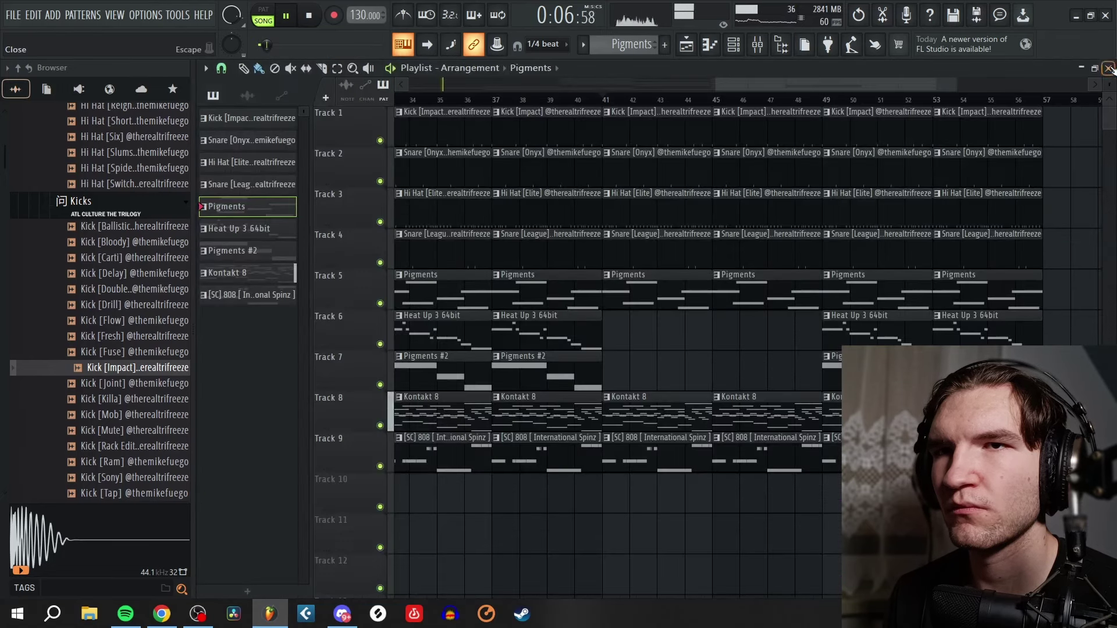
pyautogui.scroll(-4, 906, 200)
pyautogui.scroll(6, 494, 301)
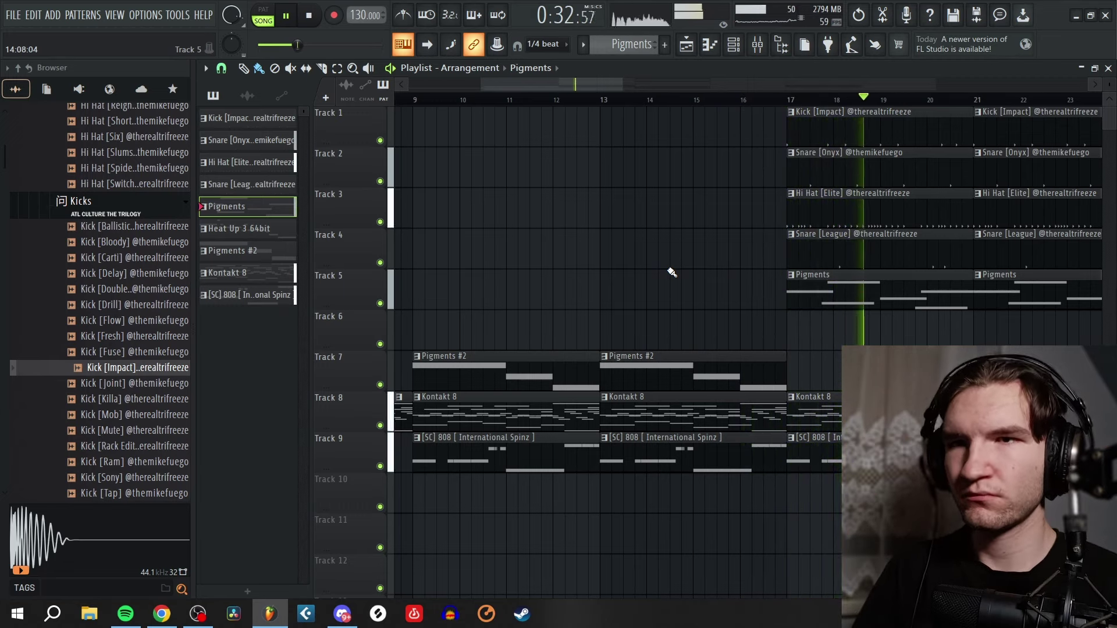
pyautogui.rightClick(948, 412)
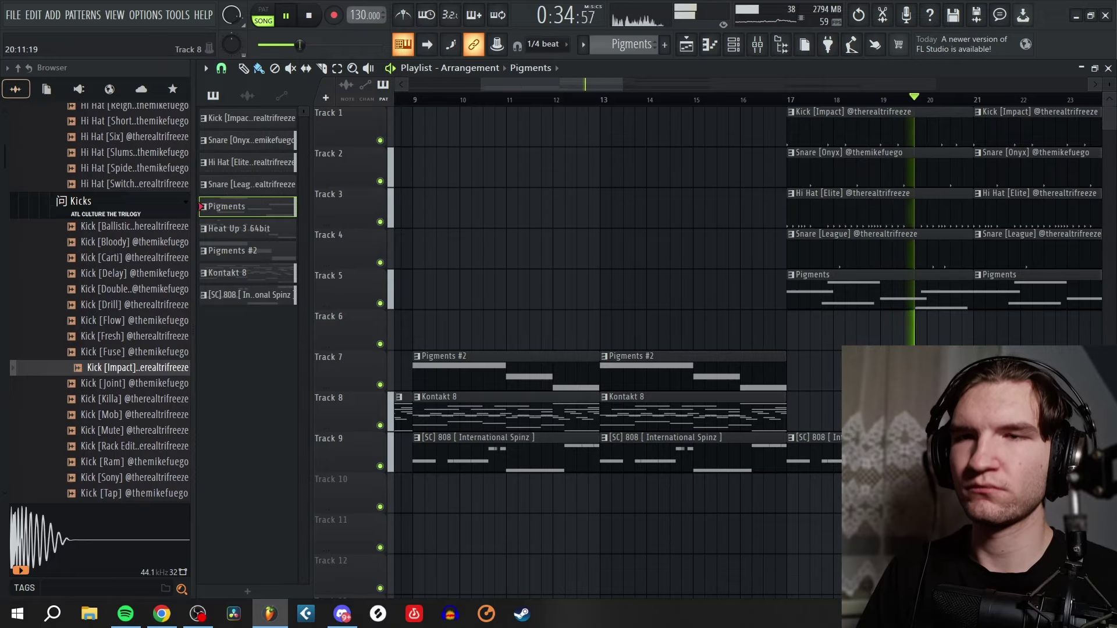
pyautogui.scroll(-5, 739, 329)
pyautogui.scroll(4, 723, 349)
pyautogui.scroll(-5, 809, 376)
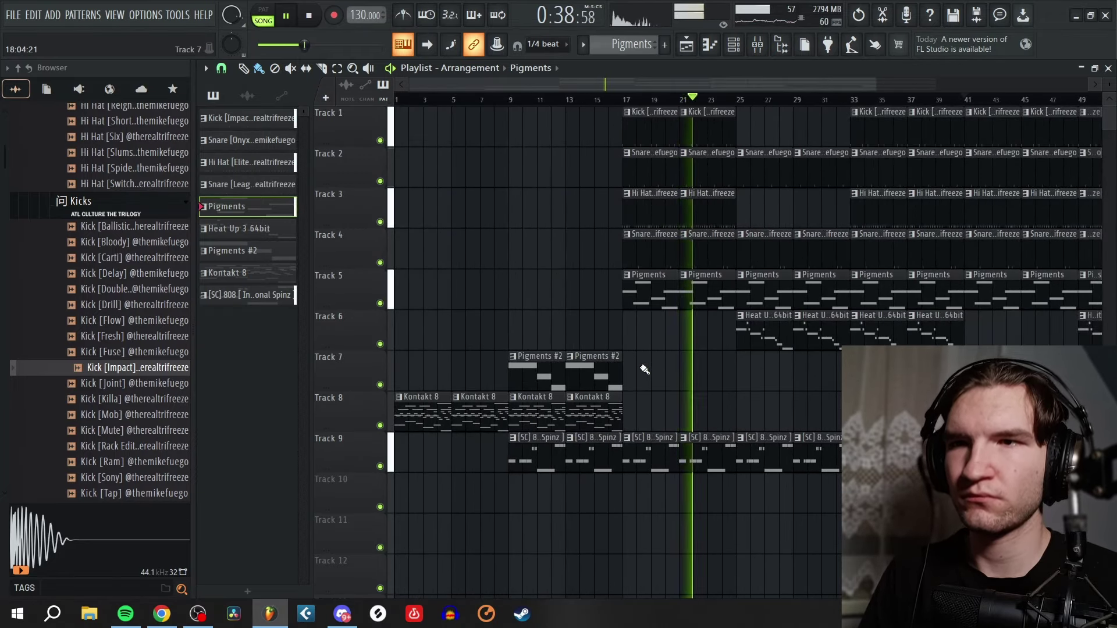
pyautogui.scroll(4, 644, 368)
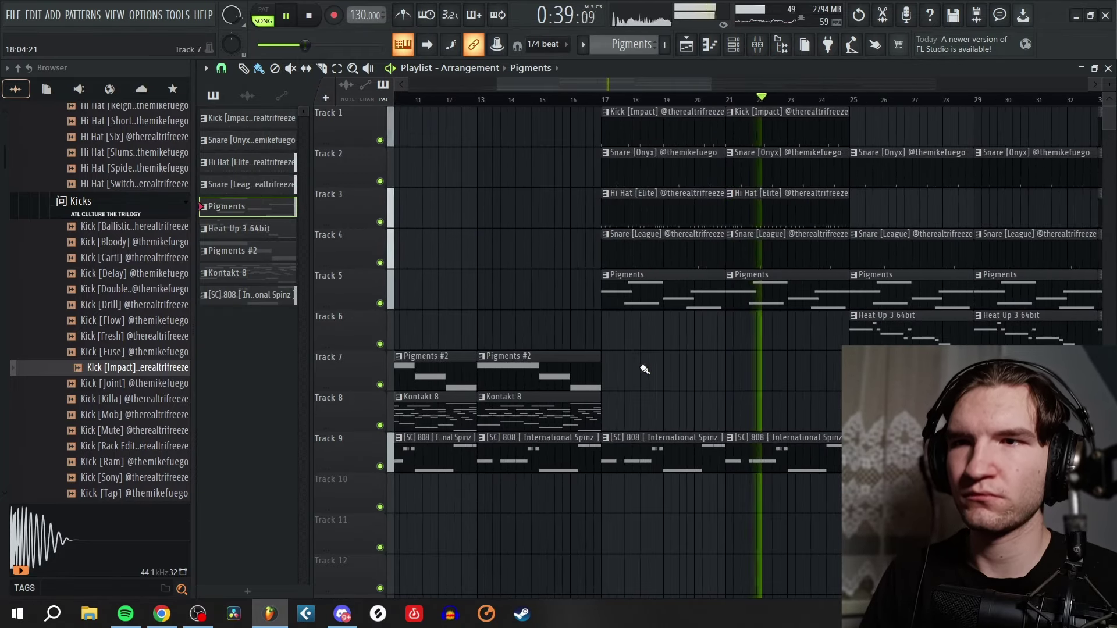
# - Play the arrangement from bar 13 and place Pigments #2 clips on Track 7 at bars 25 and 21
pyautogui.click(482, 99)
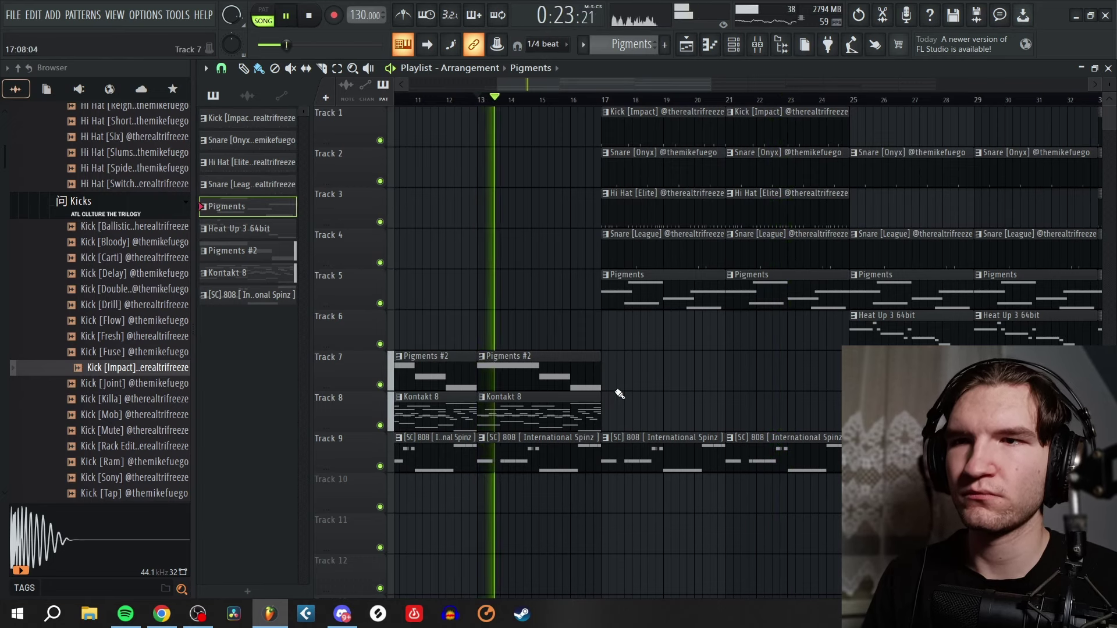
pyautogui.scroll(-2, 581, 377)
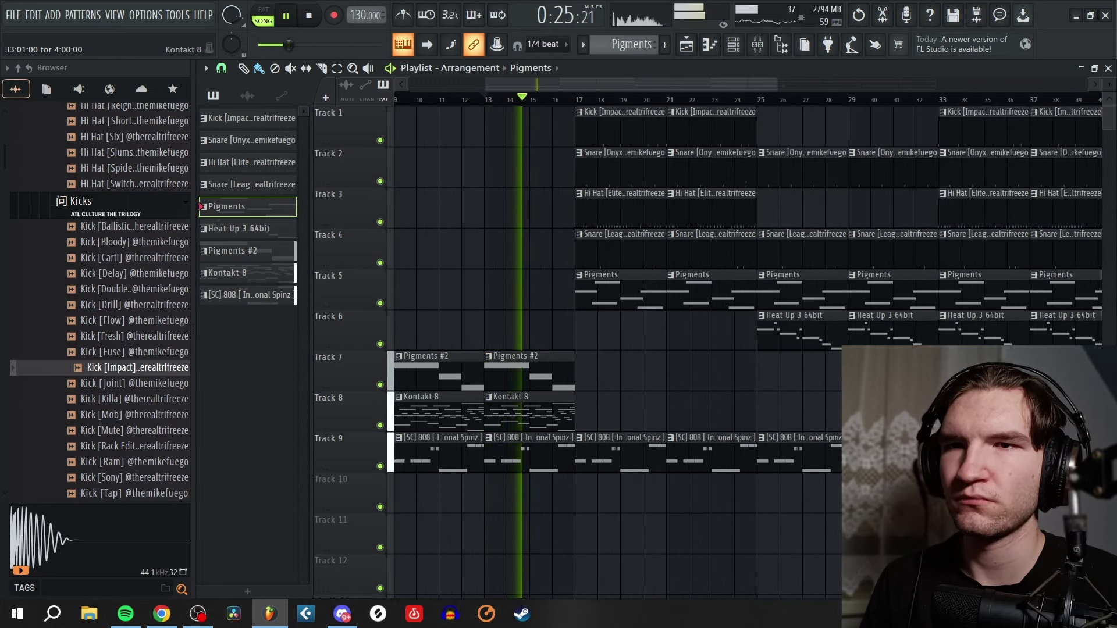
pyautogui.click(248, 251)
pyautogui.click(763, 384)
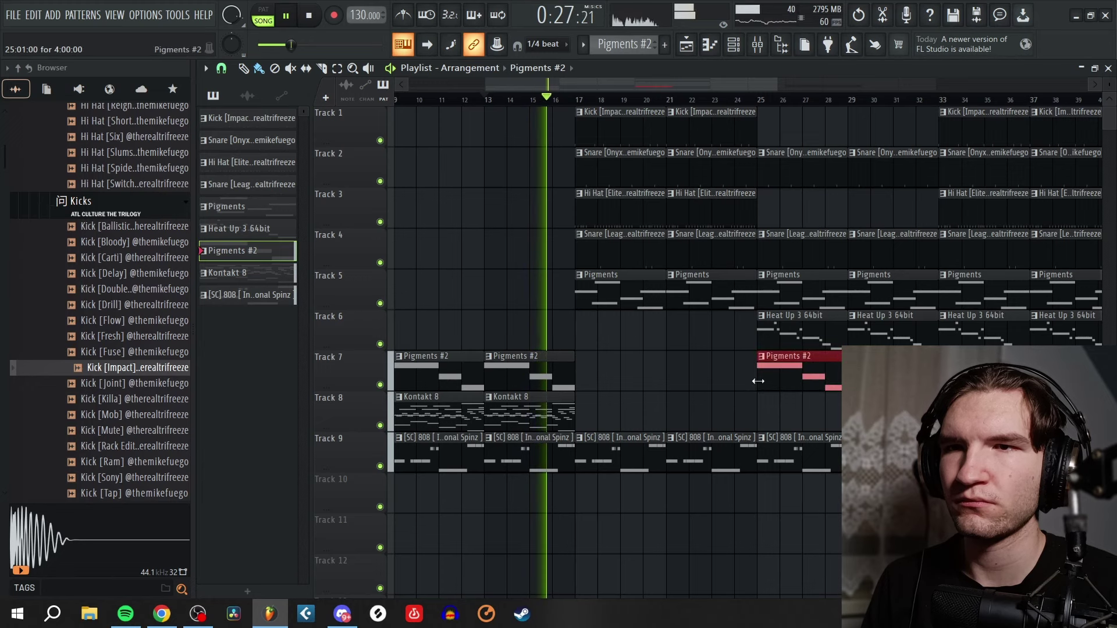
pyautogui.click(665, 374)
# - Delete the Pigments #2 clip at bar 25 on Track 7, keeping the one at bar 21
pyautogui.scroll(2, 665, 373)
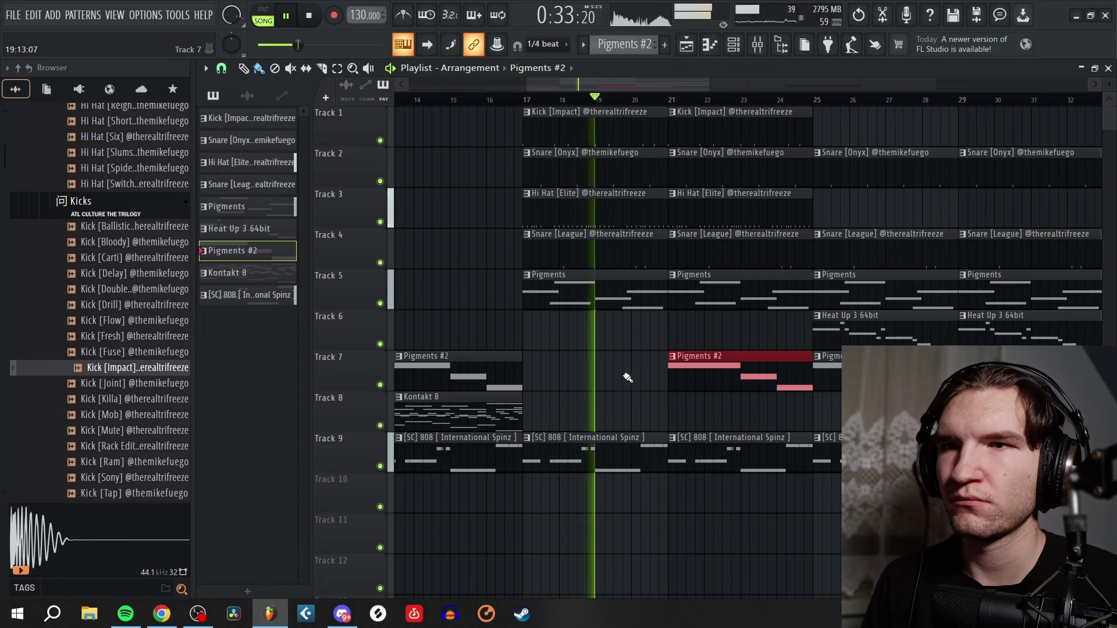
pyautogui.scroll(-4, 628, 379)
pyautogui.scroll(5, 699, 412)
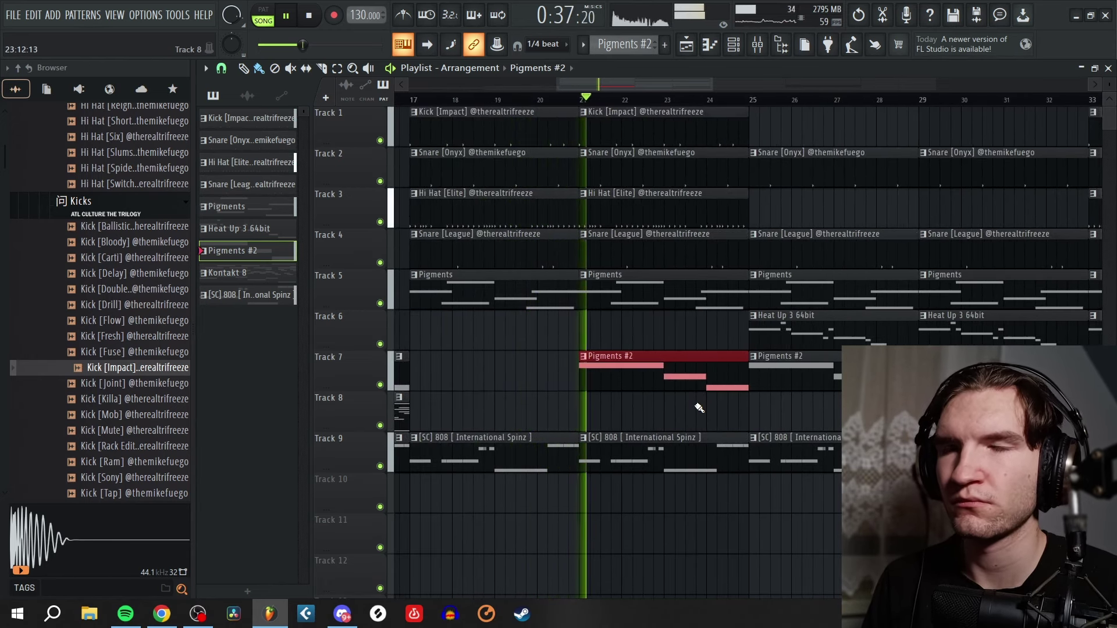
pyautogui.rightClick(795, 374)
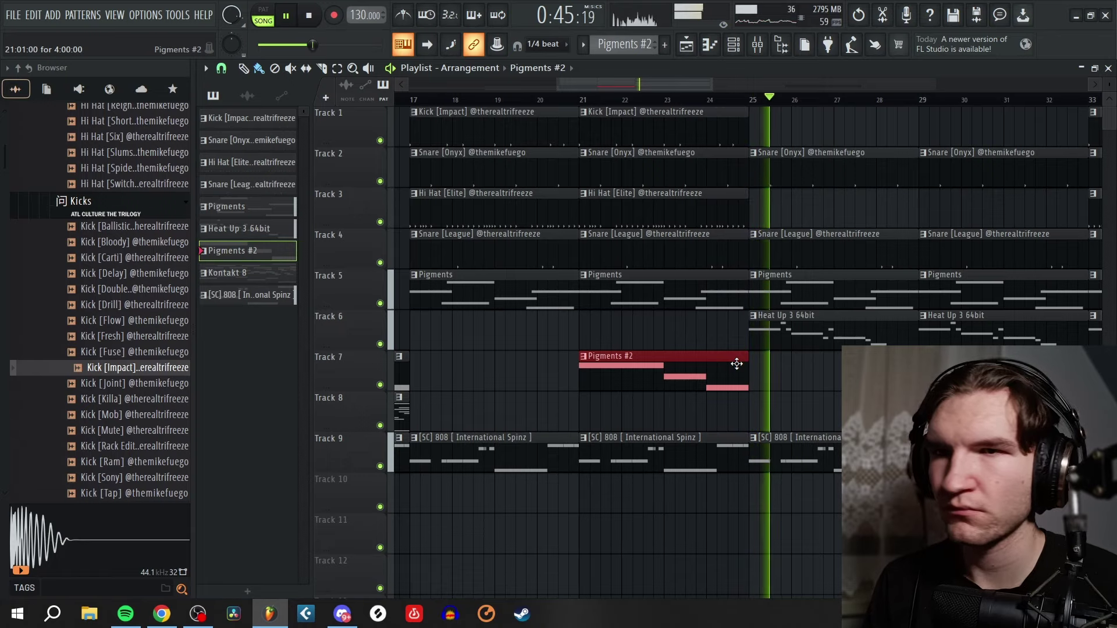
# - Examine the clip layout on all tracks from bar 25 to about bar 40 during playback, and stop playback
pyautogui.scroll(-3, 648, 356)
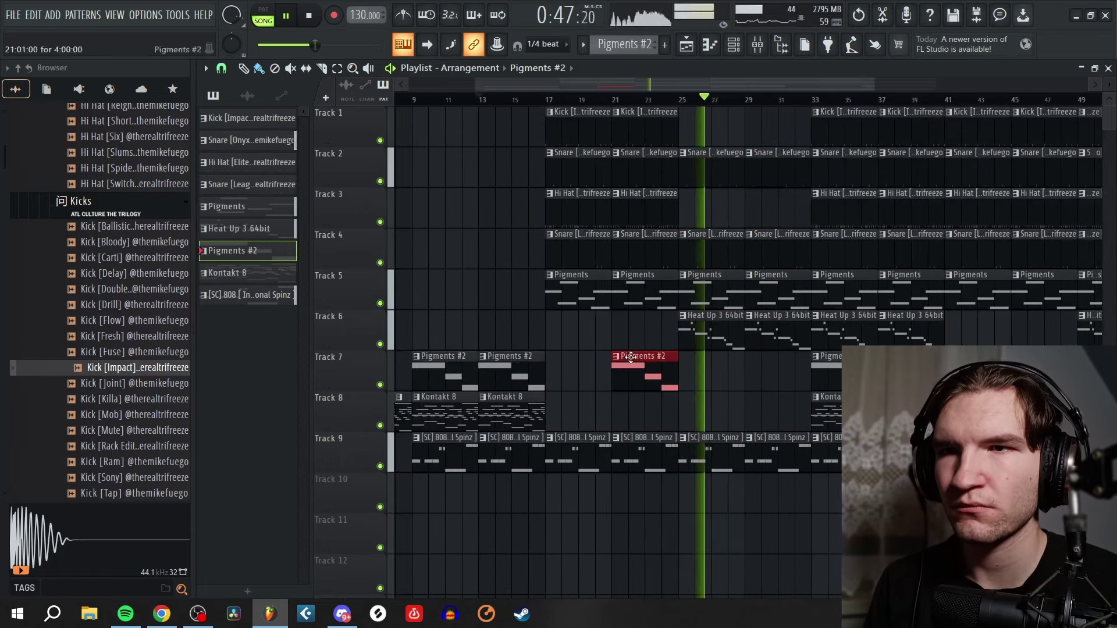
pyautogui.scroll(4, 776, 403)
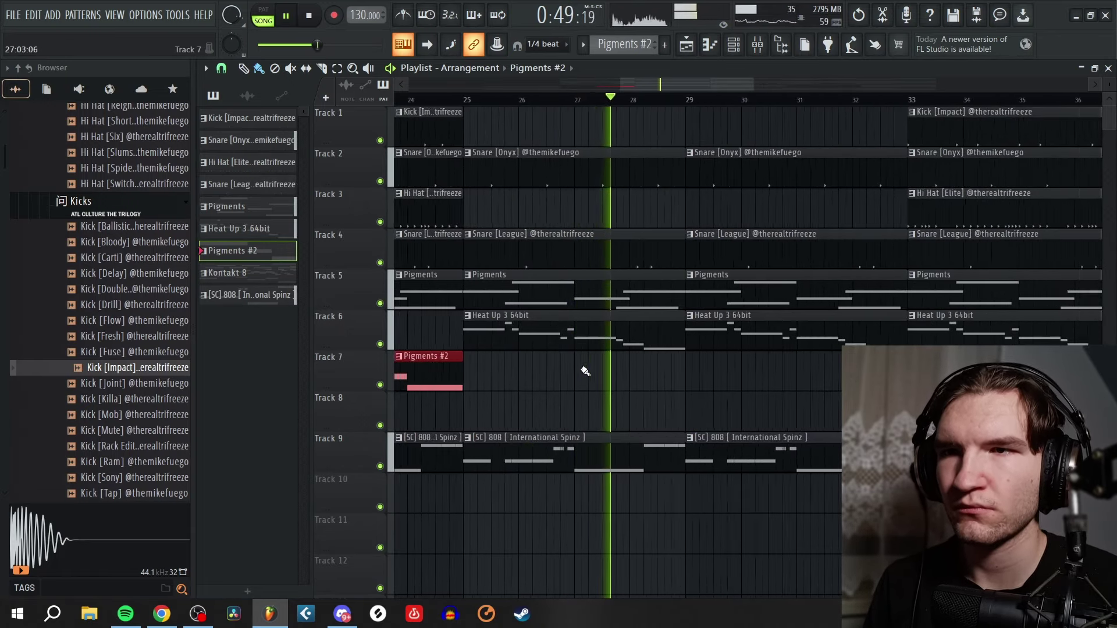
pyautogui.scroll(-3, 605, 384)
pyautogui.scroll(2, 640, 407)
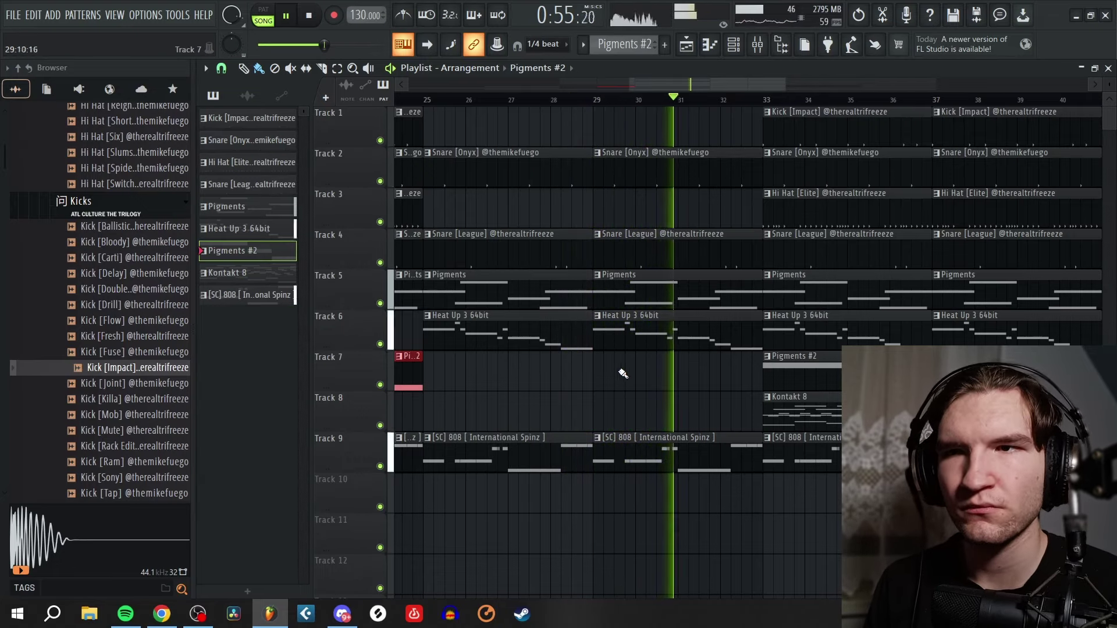
pyautogui.scroll(-4, 629, 378)
pyautogui.scroll(4, 741, 417)
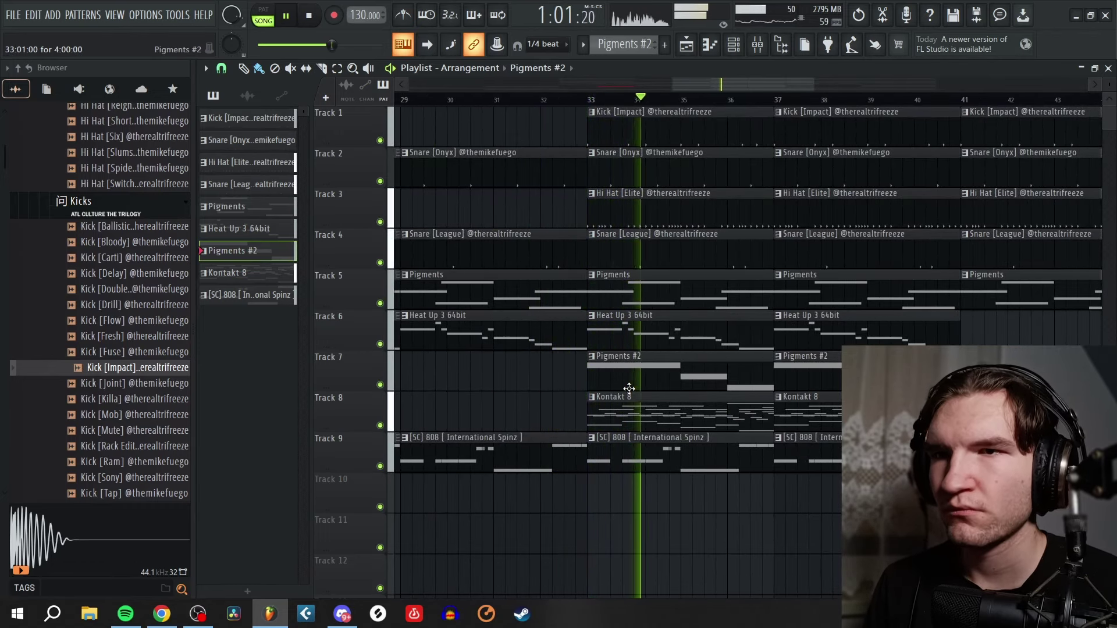
pyautogui.keyDown('ctrl'); pyautogui.scroll(-5, 670, 389); pyautogui.keyUp('ctrl')
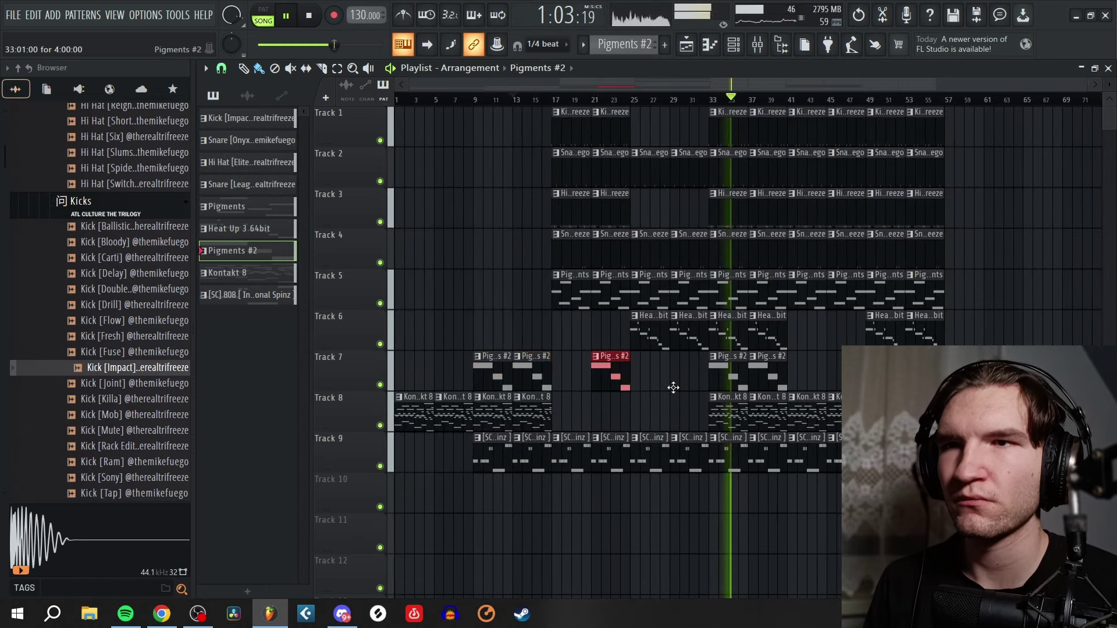
pyautogui.keyDown('ctrl'); pyautogui.scroll(5, 672, 387); pyautogui.keyUp('ctrl')
pyautogui.keyDown('ctrl'); pyautogui.scroll(3, 751, 417); pyautogui.keyUp('ctrl')
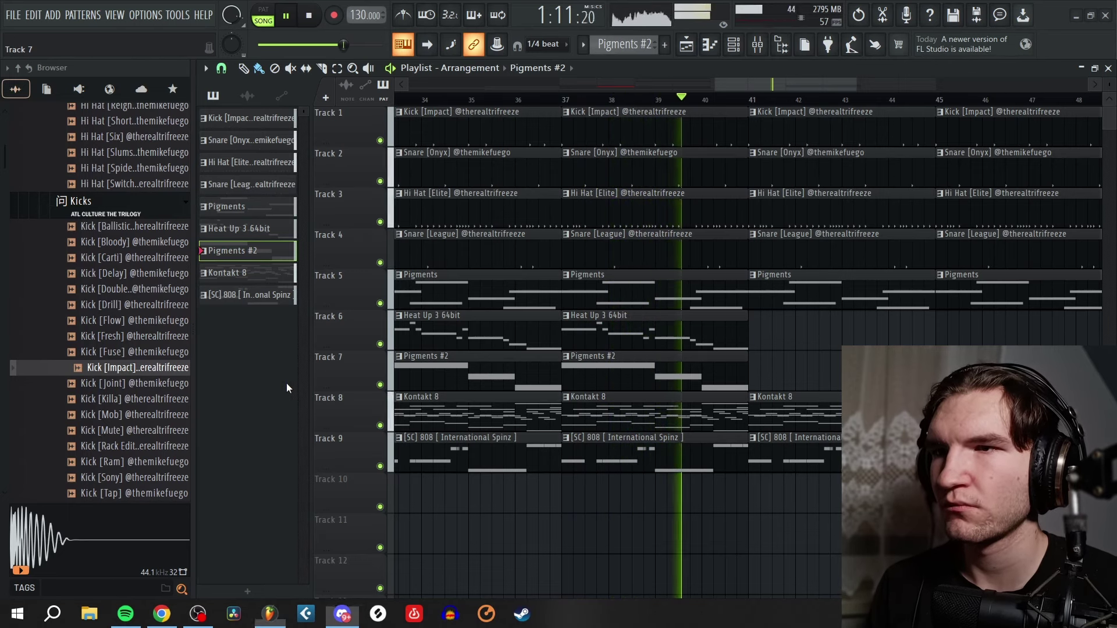
pyautogui.press('space')
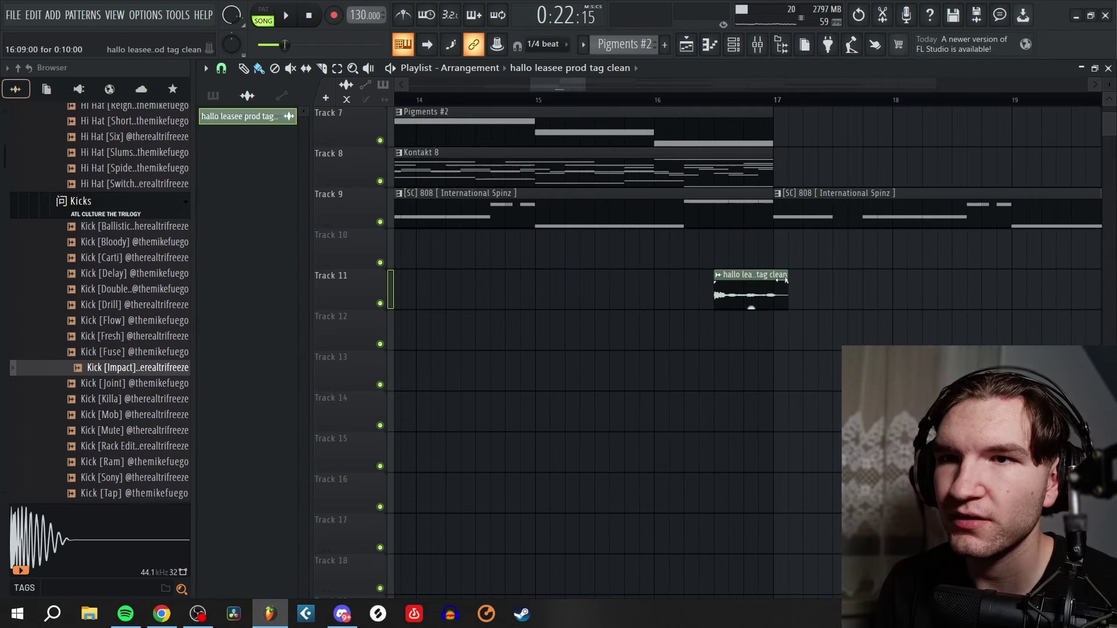
# - Add a fade-in of about 0.149 s and a fade-out to the producer tag clip on Track 11, and play the song from the start
pyautogui.moveTo(853, 296); pyautogui.dragTo(786, 295)
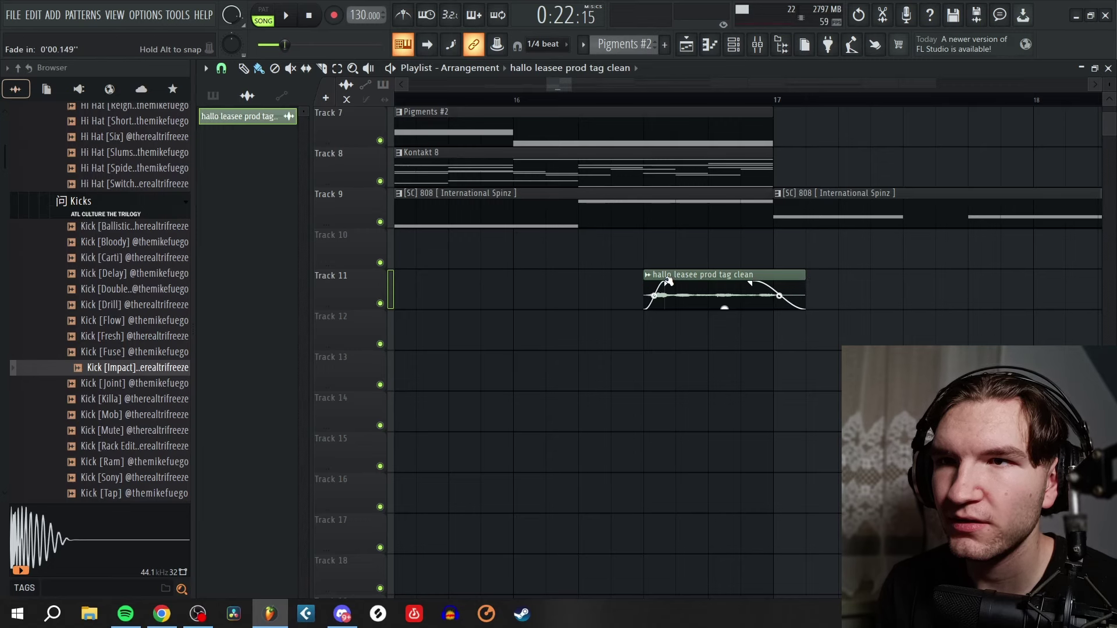
pyautogui.scroll(-8, 853, 221)
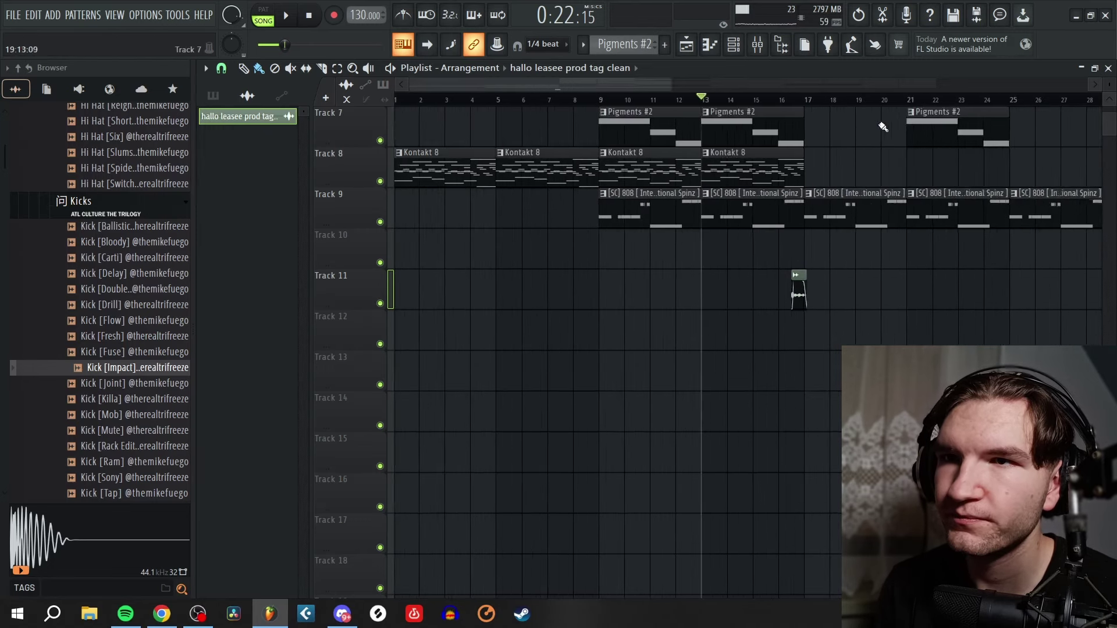
pyautogui.scroll(-3, 883, 128)
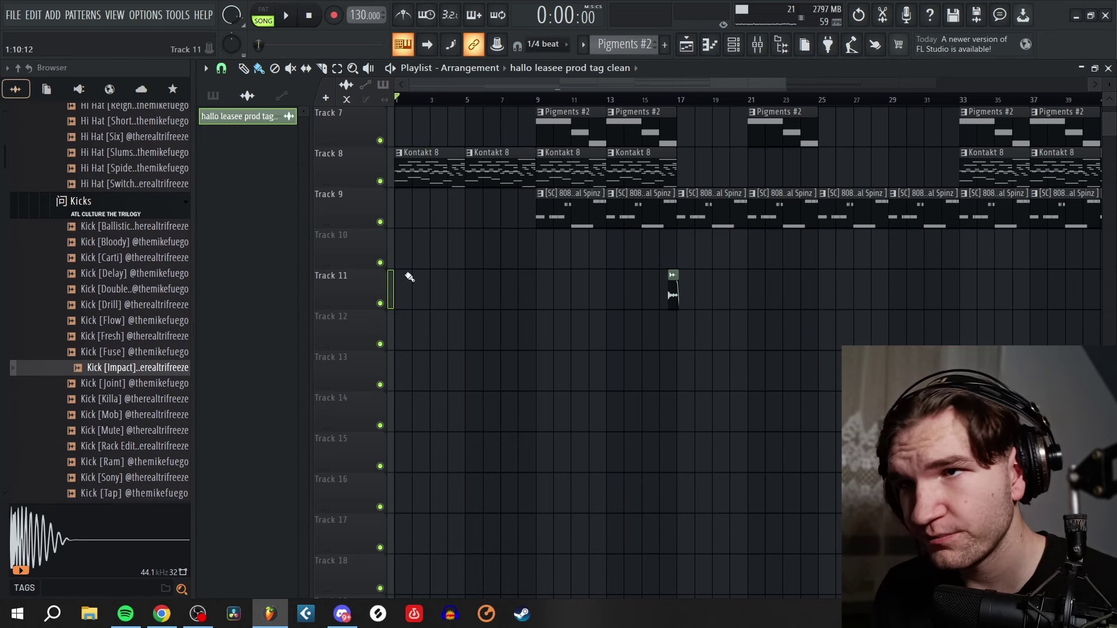
pyautogui.scroll(6, 655, 333)
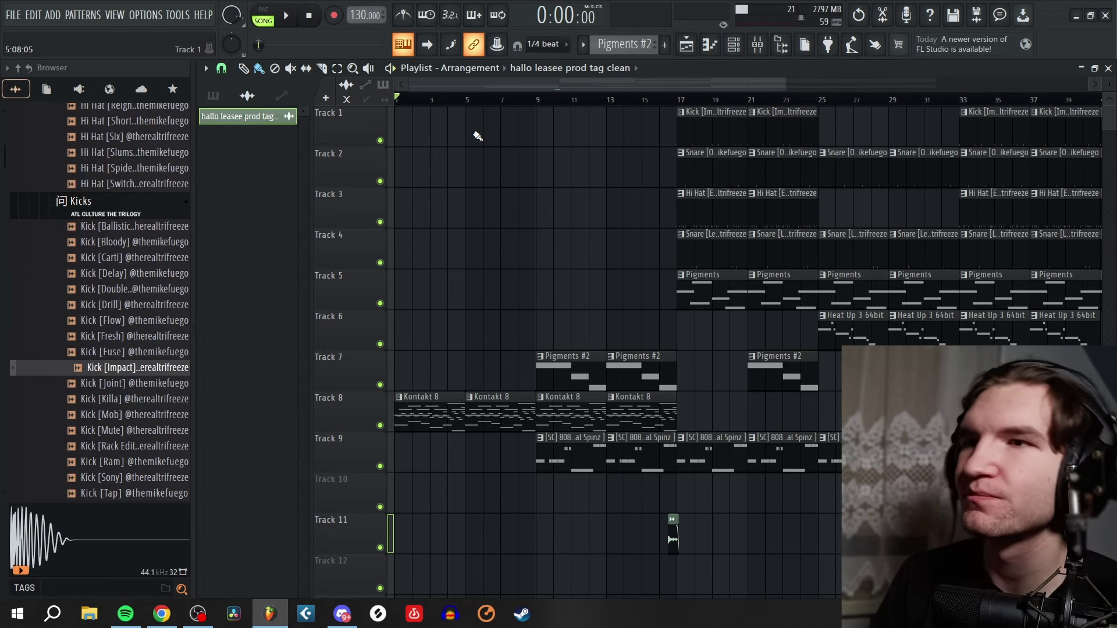
pyautogui.press('space')
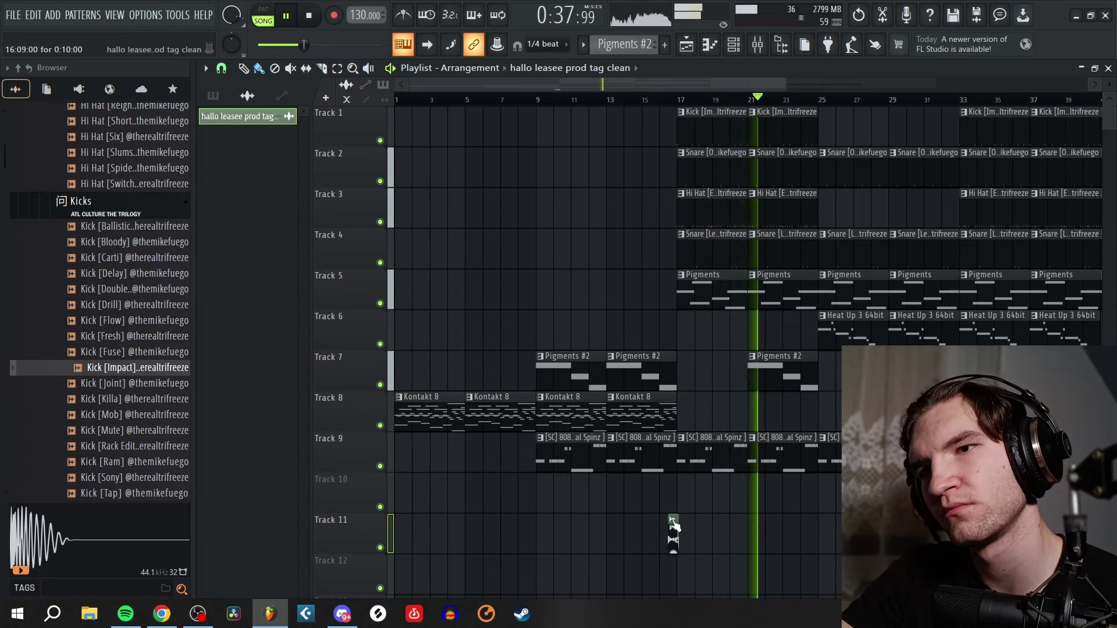
pyautogui.click(671, 517)
pyautogui.click(671, 517)
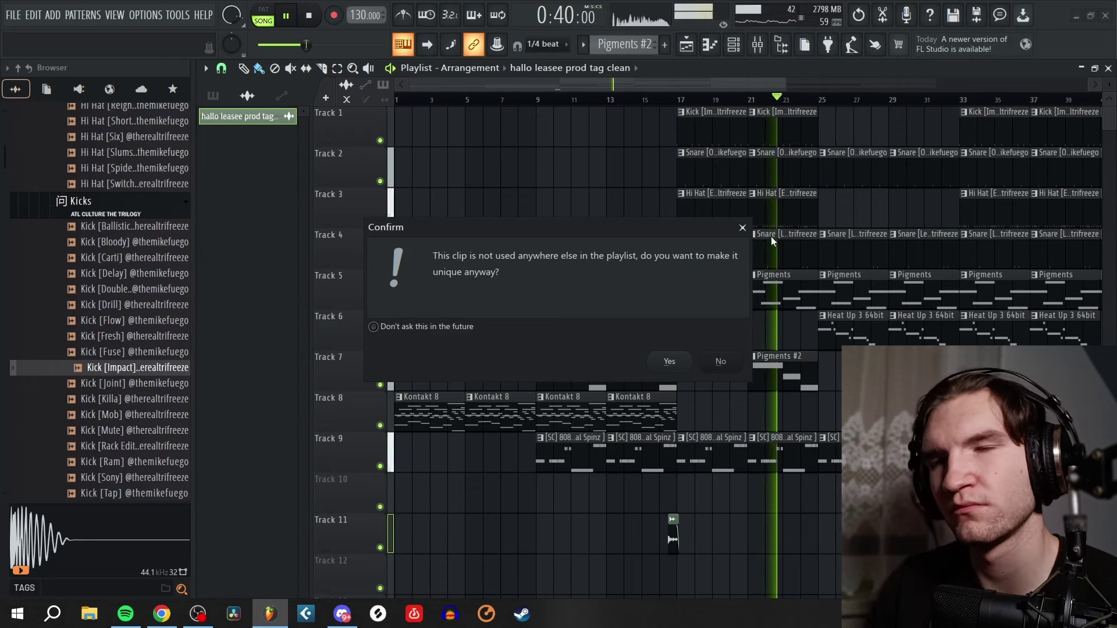
pyautogui.click(742, 228)
# - Open the producer tag's audio clip settings, lower its channel volume to 55% (-11.3 dB), and close them
pyautogui.scroll(5, 719, 526)
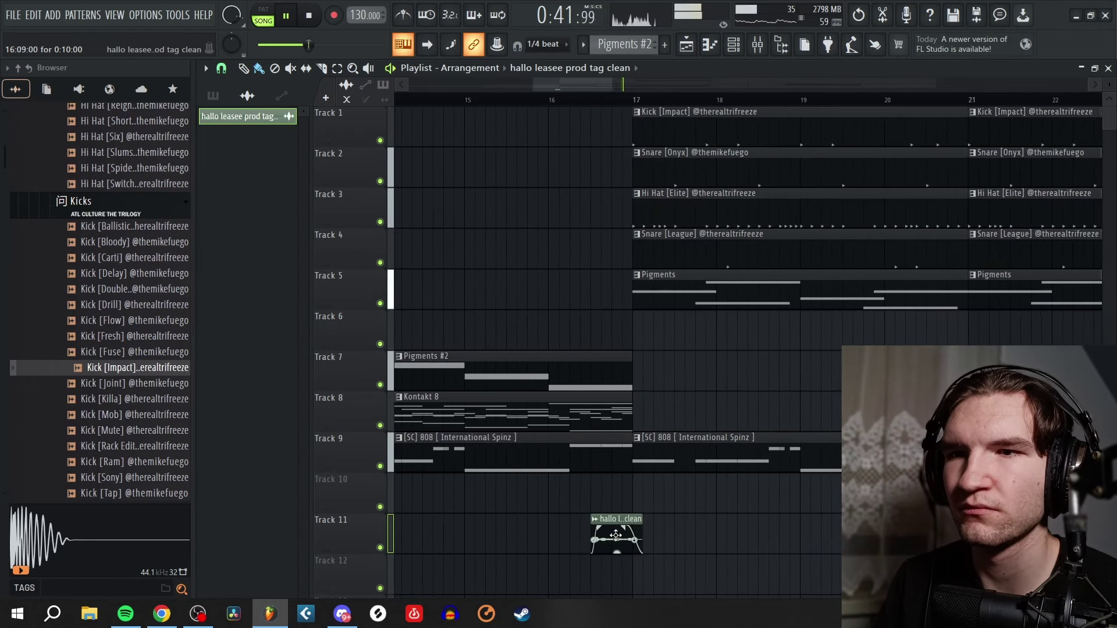
pyautogui.doubleClick(612, 535)
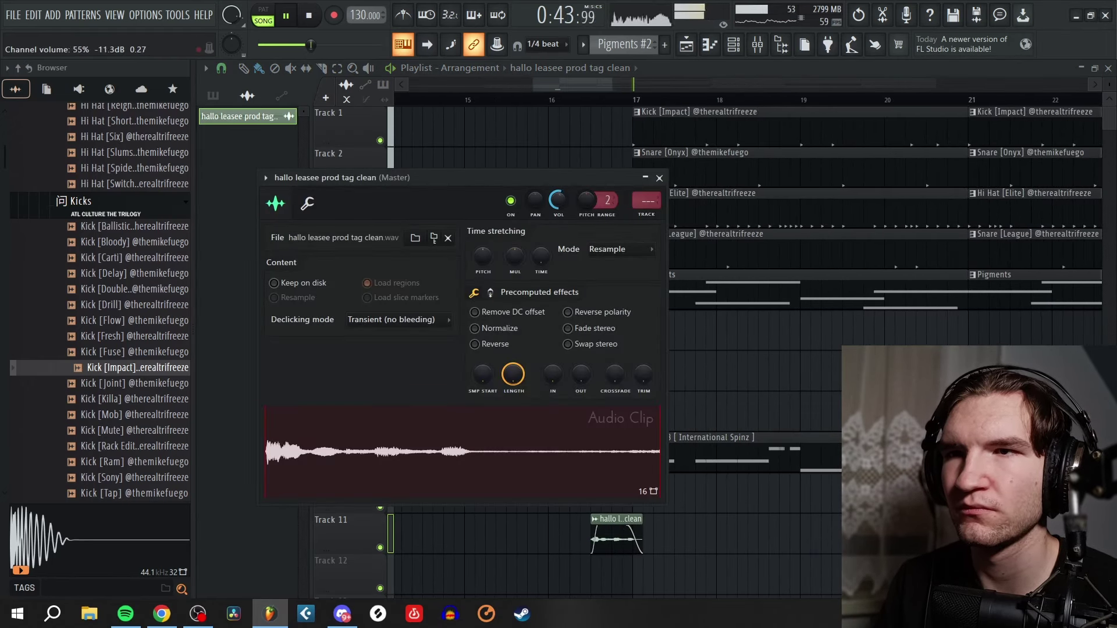
pyautogui.click(660, 177)
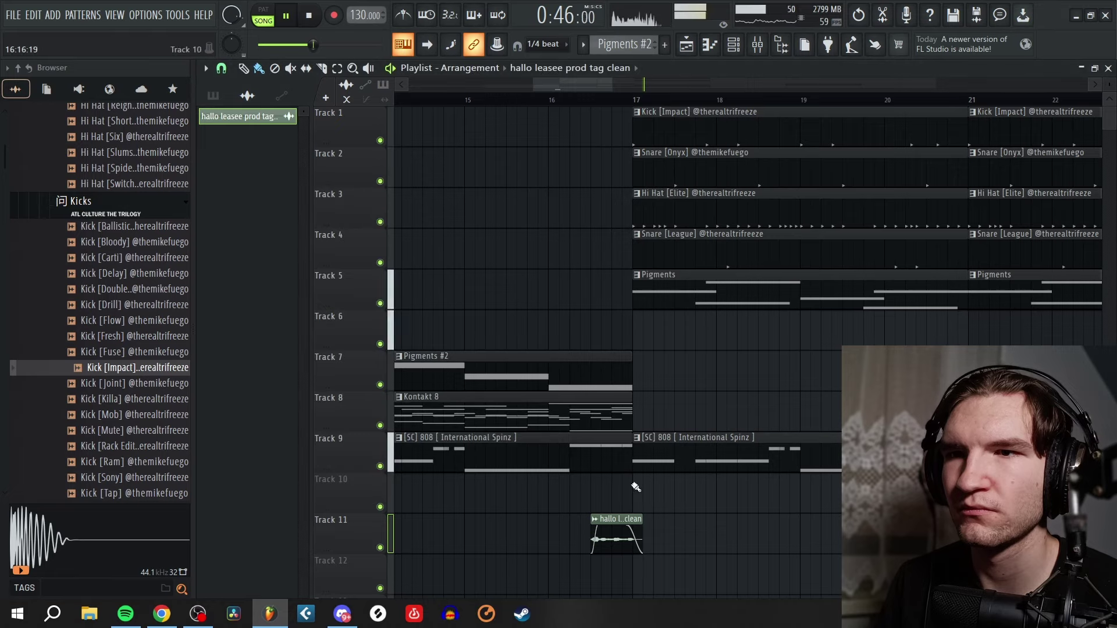
# - Place a copy of the producer tag clip on Track 10 just before bar 33, starting at 32:09:00
pyautogui.scroll(-6, 471, 411)
pyautogui.scroll(5, 708, 499)
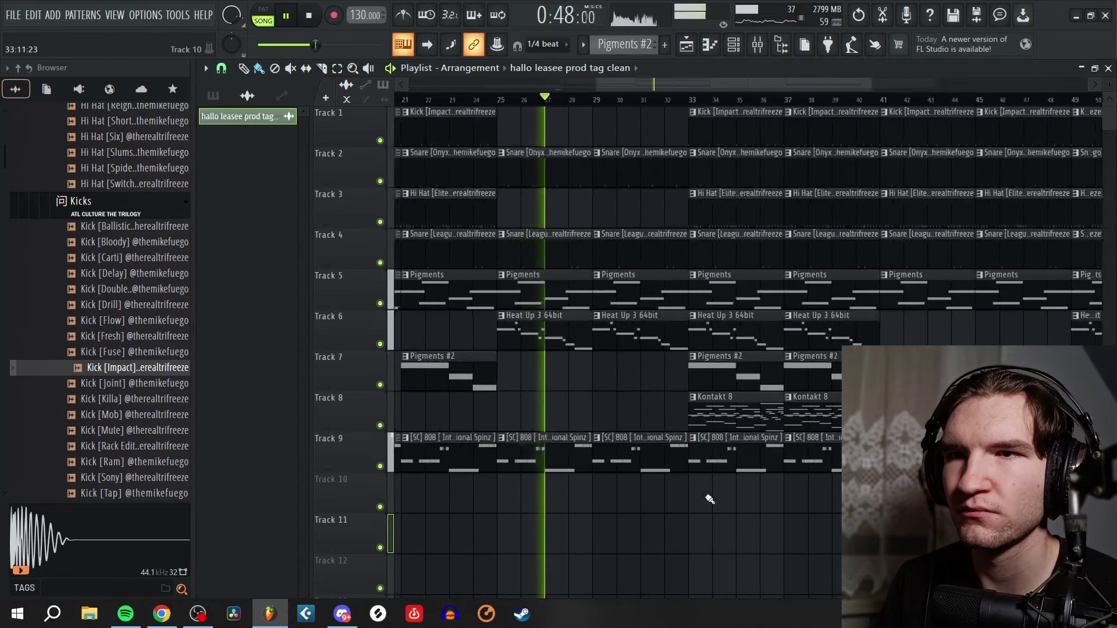
pyautogui.scroll(2, 692, 512)
pyautogui.scroll(2, 750, 502)
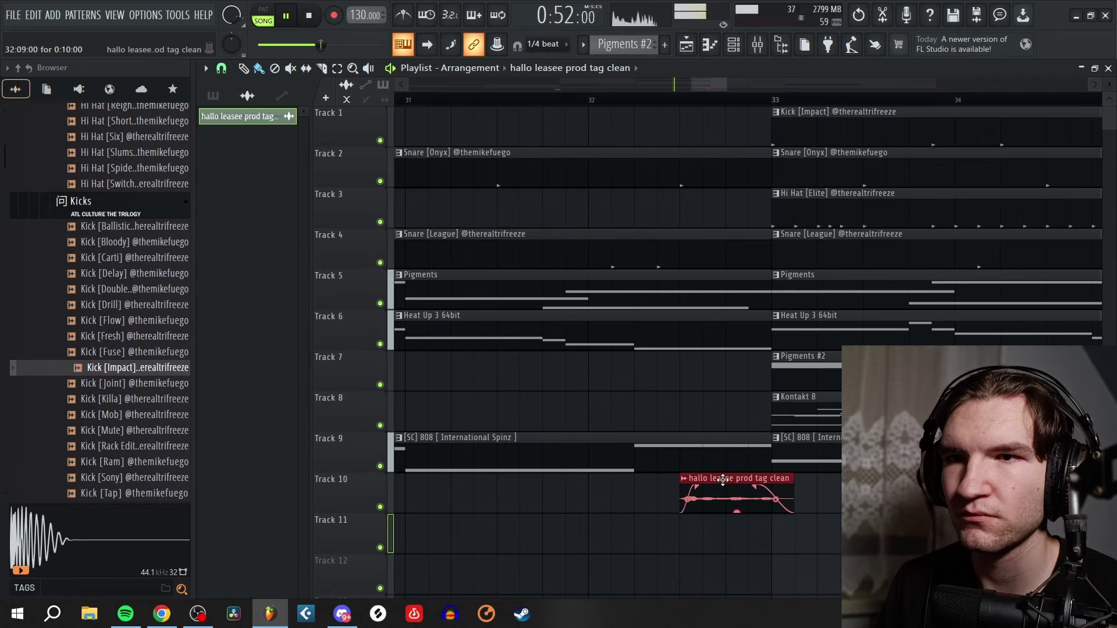
pyautogui.scroll(-4, 723, 480)
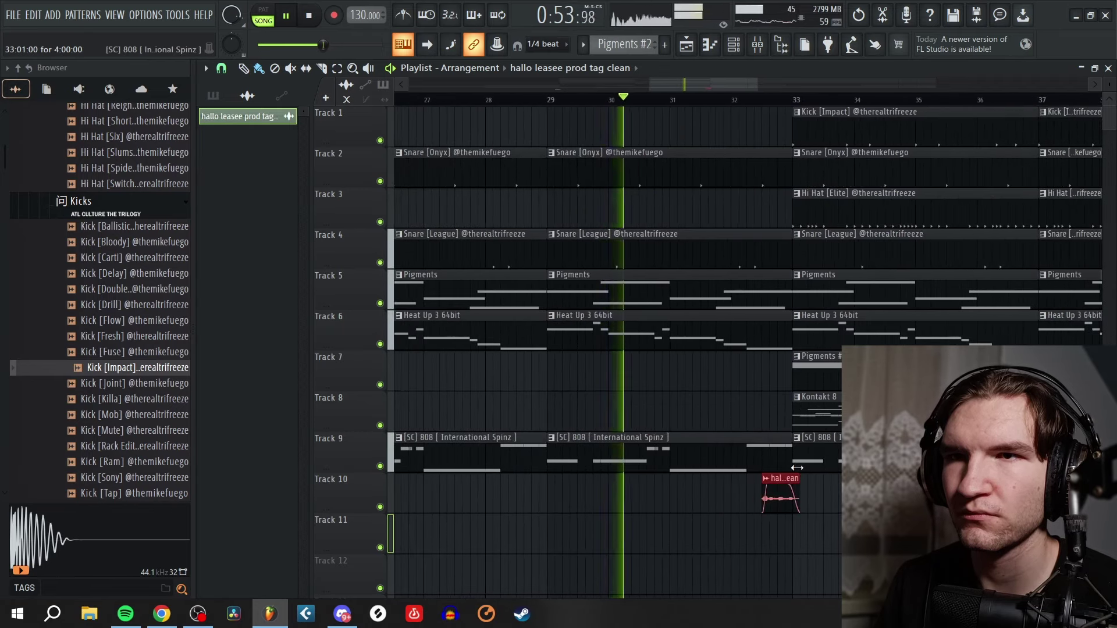
pyautogui.scroll(3, 798, 468)
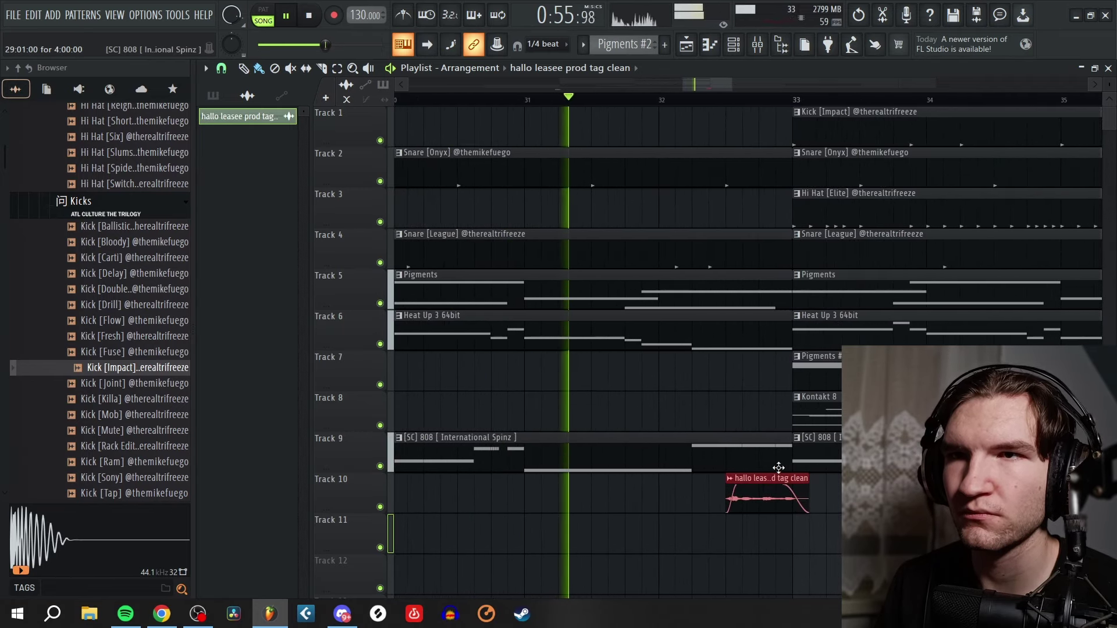
pyautogui.scroll(-6, 779, 468)
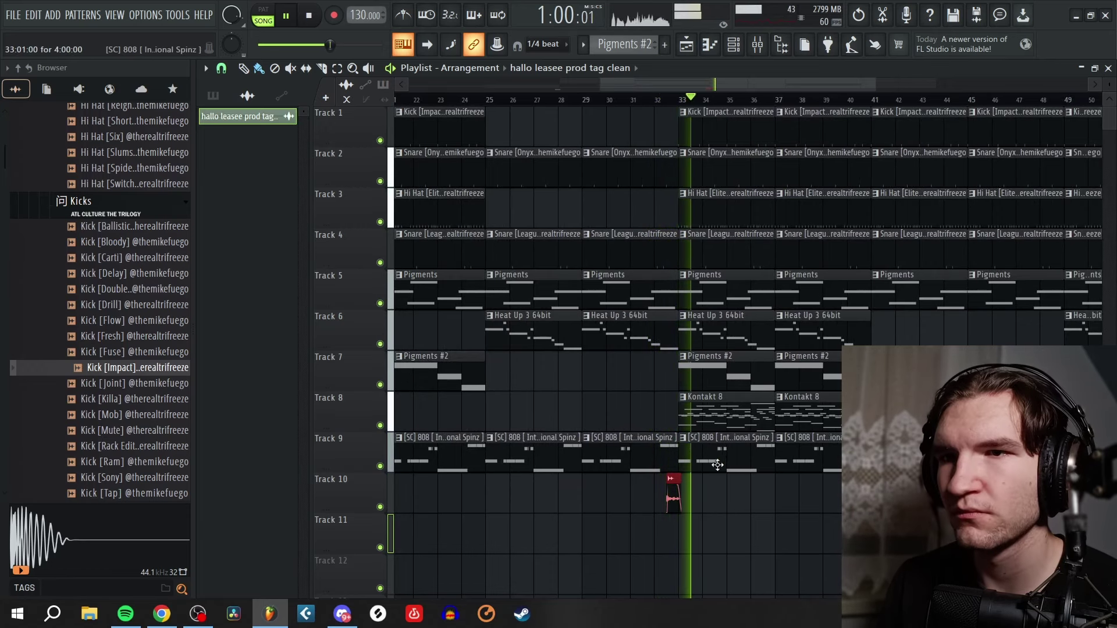
# - Lower the producer tag's channel volume to 40% (-16.0 dB) in its audio clip settings, and close them
pyautogui.click(671, 478)
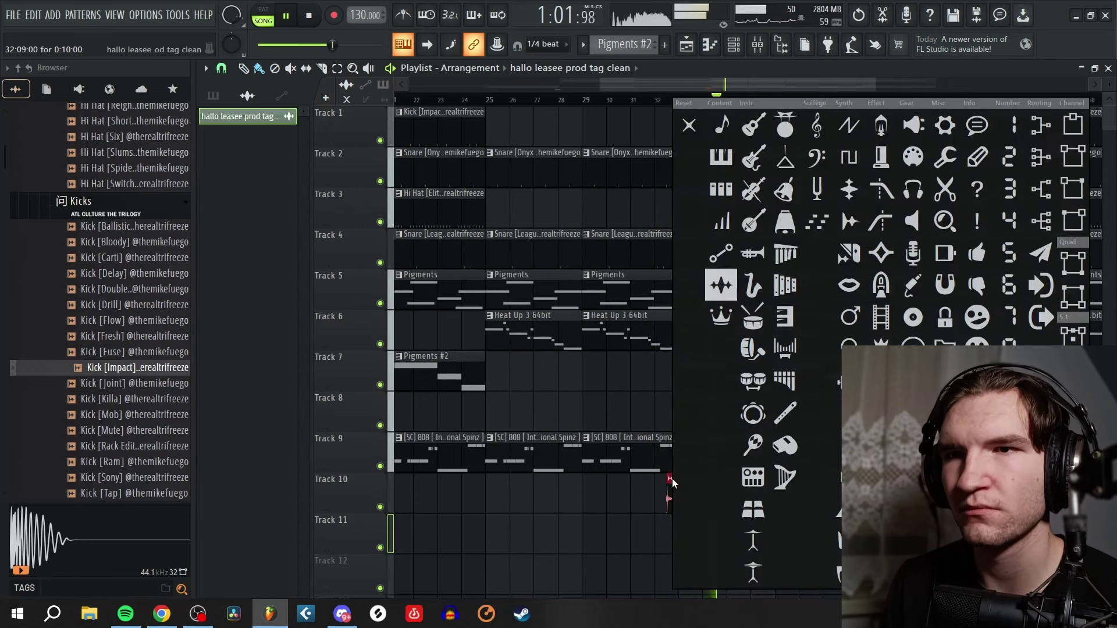
pyautogui.click(672, 479)
pyautogui.scroll(6, 675, 487)
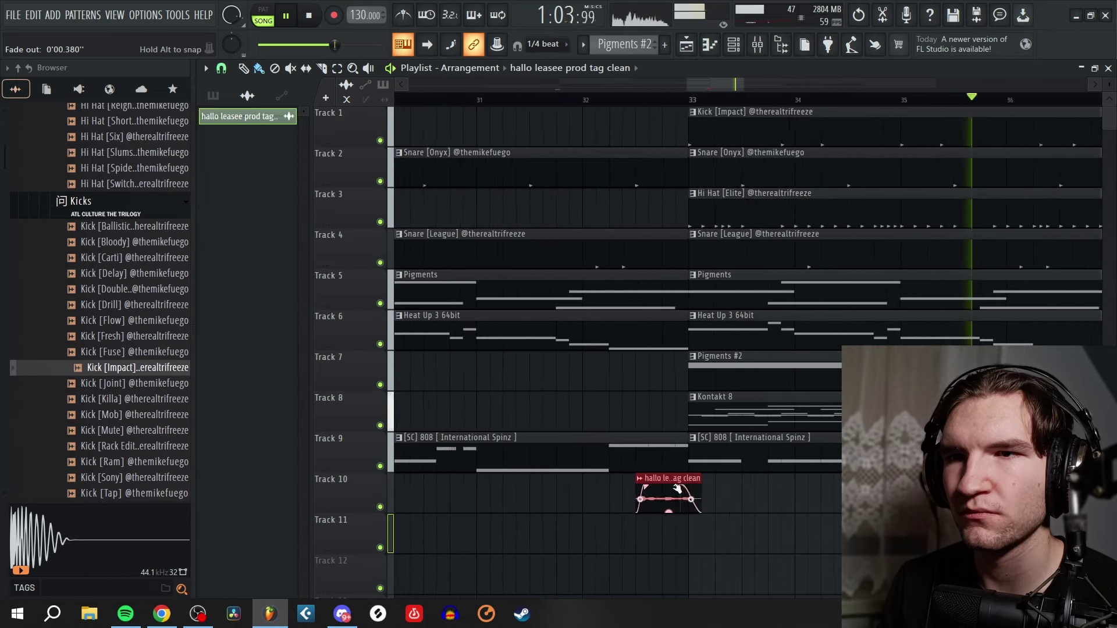
pyautogui.scroll(1, 675, 492)
pyautogui.doubleClick(667, 499)
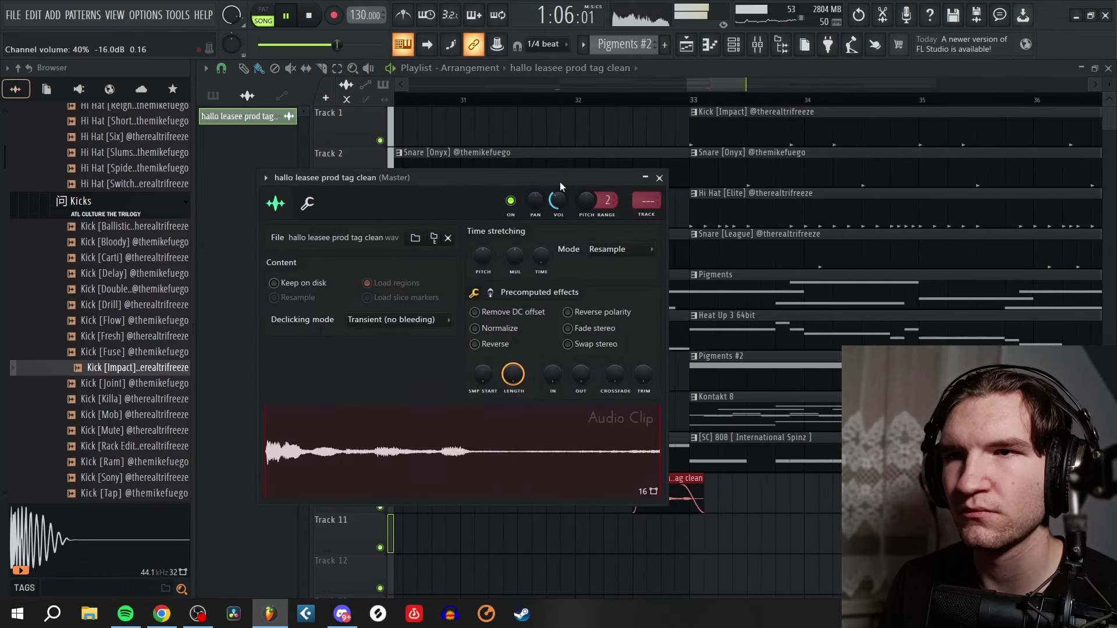
pyautogui.click(660, 178)
# - Place a copy of the producer tag clip on Track 10 just before bar 49, starting at 48:09:00
pyautogui.scroll(-8, 628, 187)
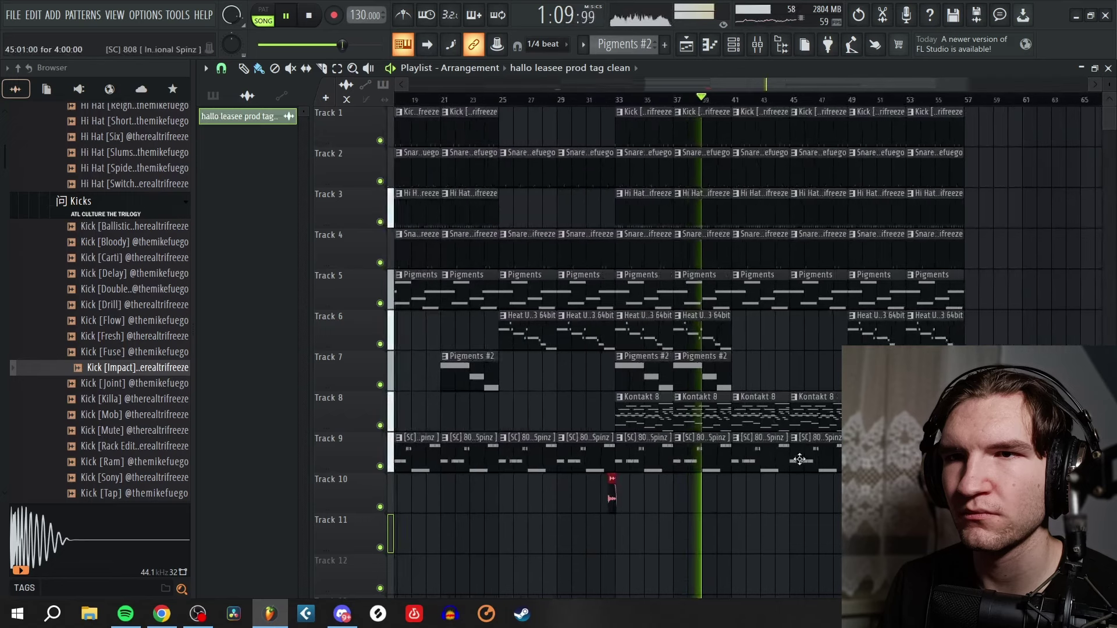
pyautogui.scroll(6, 800, 460)
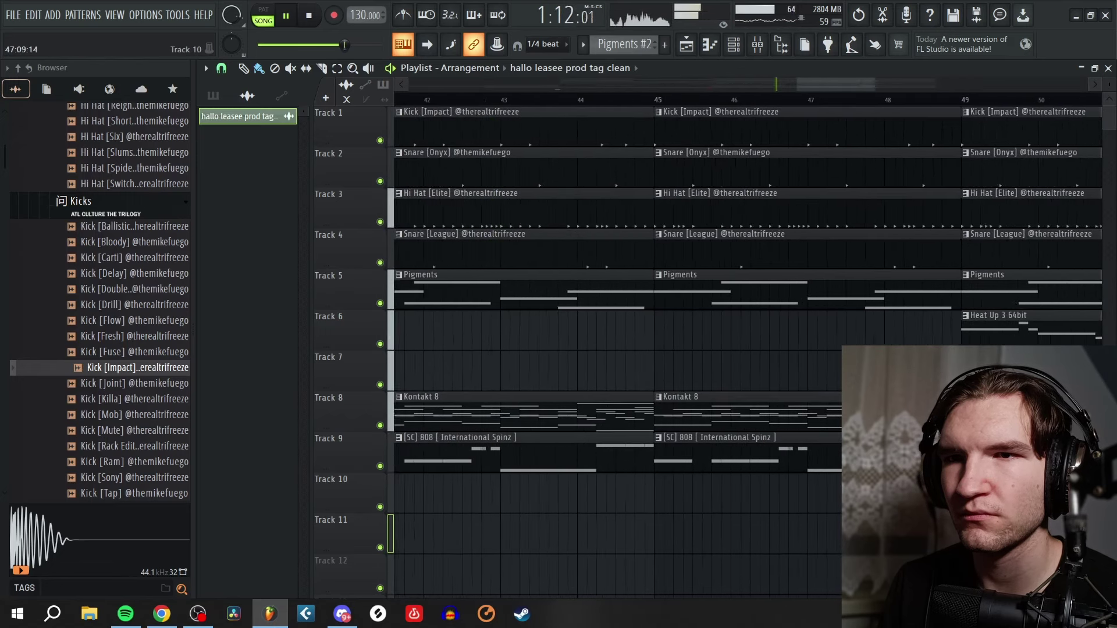
pyautogui.scroll(1, 849, 494)
pyautogui.scroll(2, 989, 493)
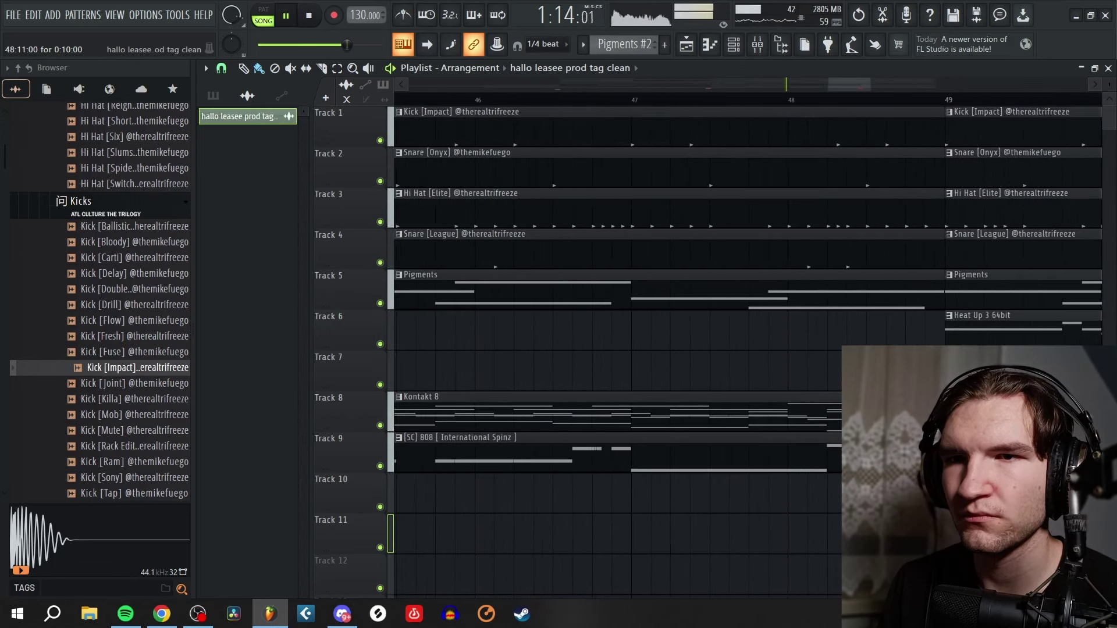
pyautogui.scroll(-8, 640, 501)
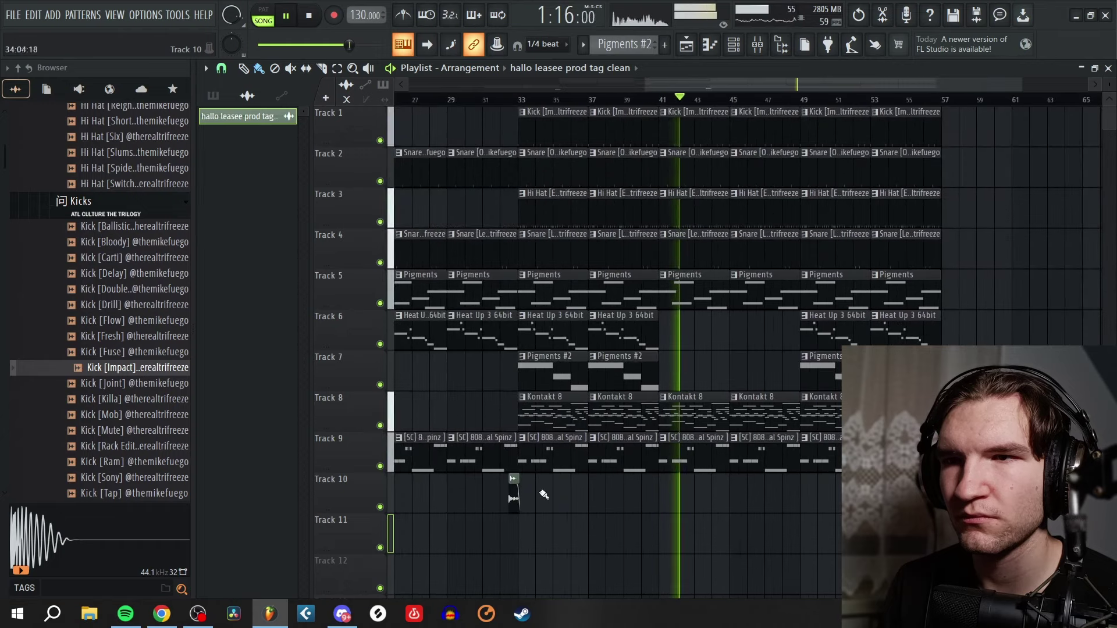
pyautogui.scroll(6, 514, 493)
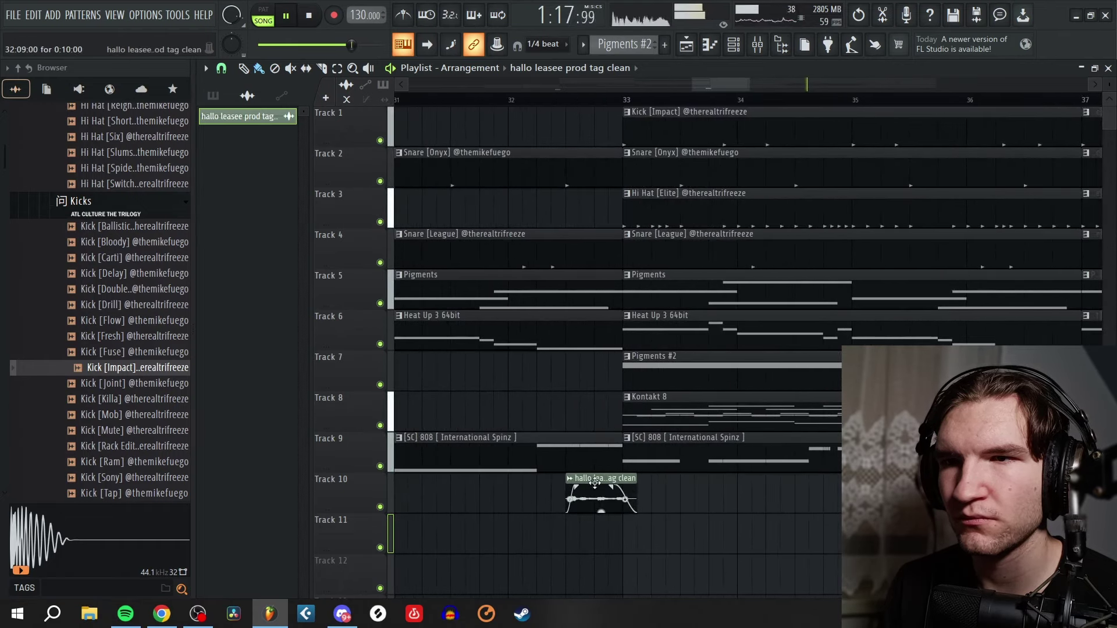
pyautogui.scroll(-6, 513, 481)
pyautogui.scroll(5, 813, 512)
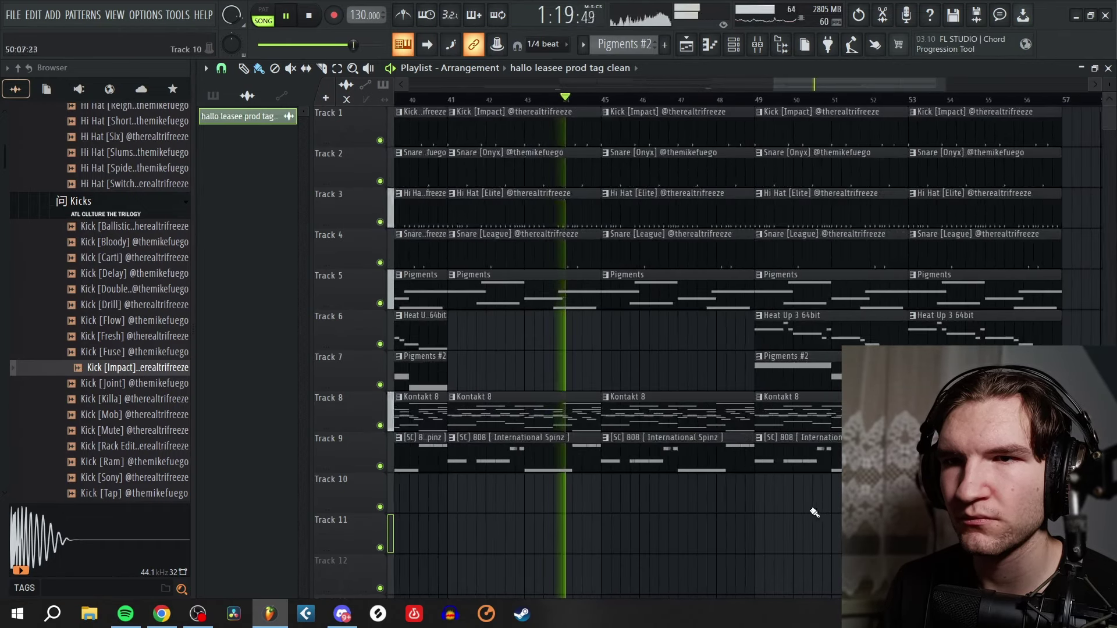
pyautogui.scroll(2, 739, 522)
pyautogui.click(744, 508)
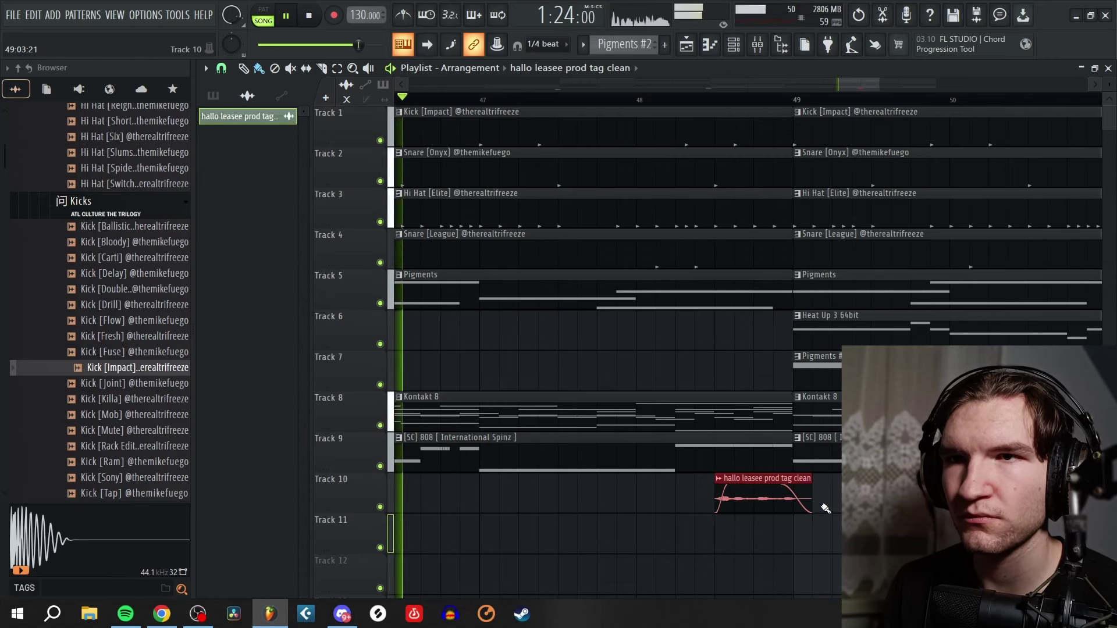
pyautogui.scroll(-2, 704, 459)
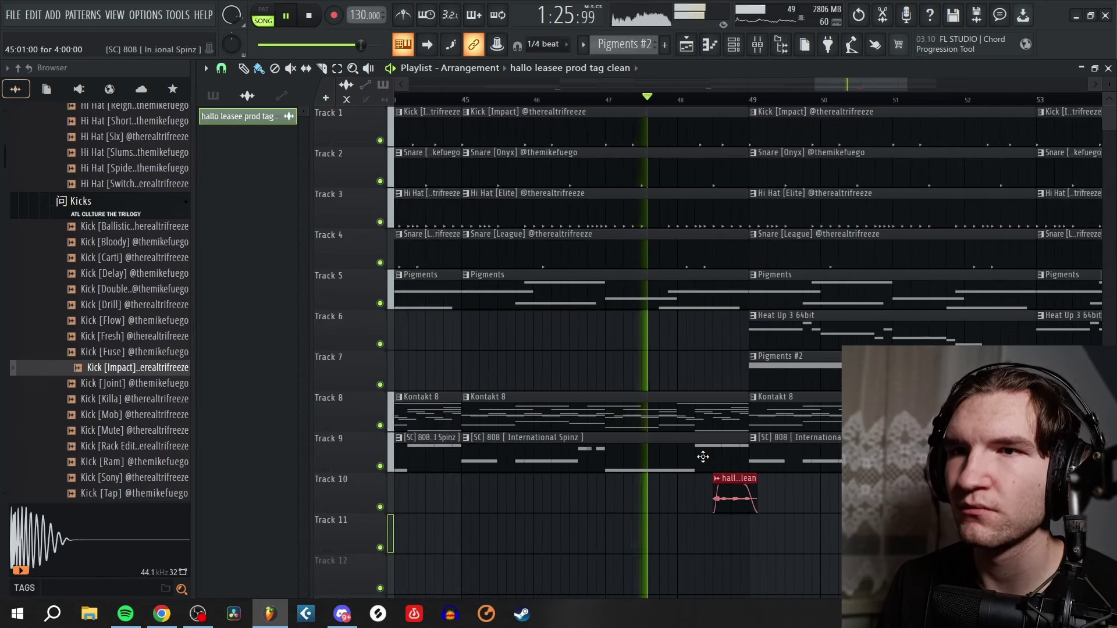
pyautogui.scroll(-2, 702, 456)
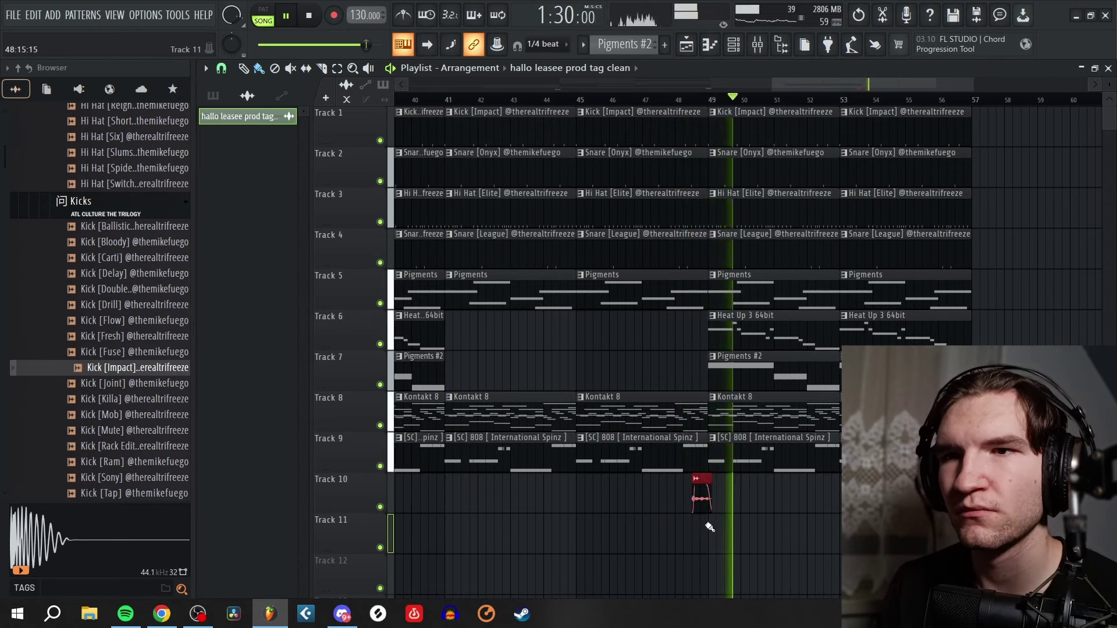
# - Raise the producer tag's channel volume to 77% (-5.4 dB) in its audio clip settings, and close them
pyautogui.scroll(2, 701, 499)
pyautogui.scroll(2, 702, 499)
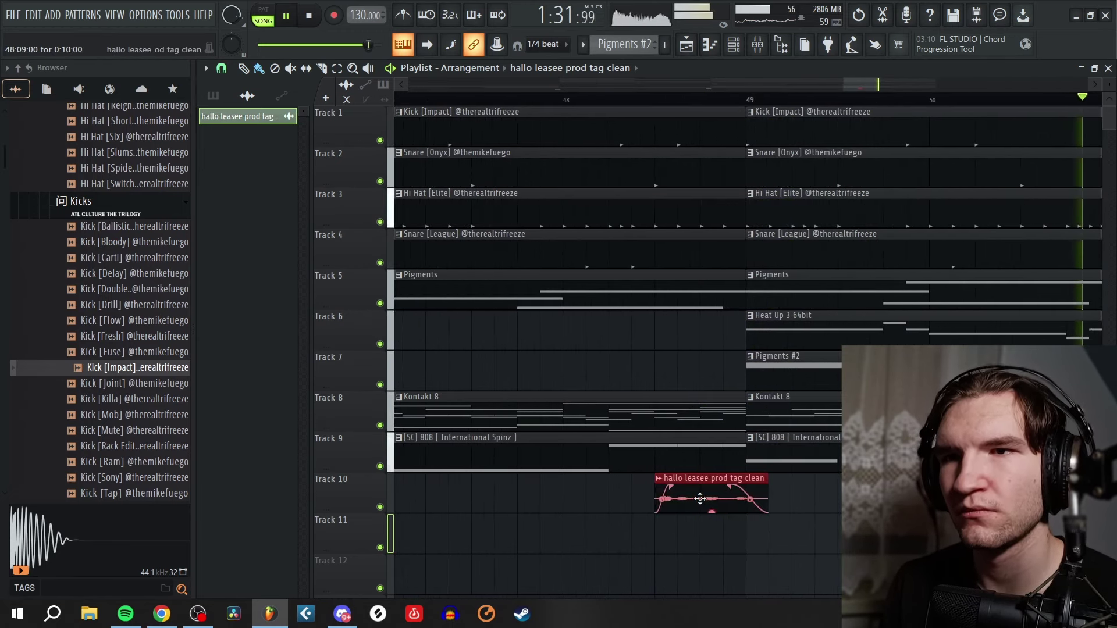
pyautogui.doubleClick(700, 499)
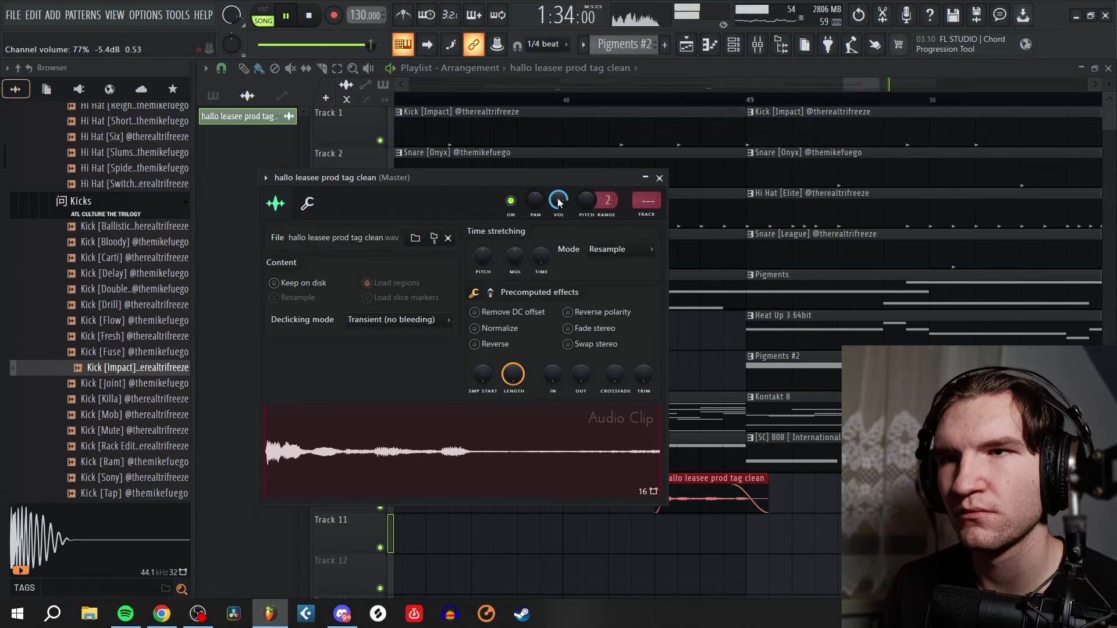
pyautogui.click(659, 178)
pyautogui.scroll(-6, 700, 187)
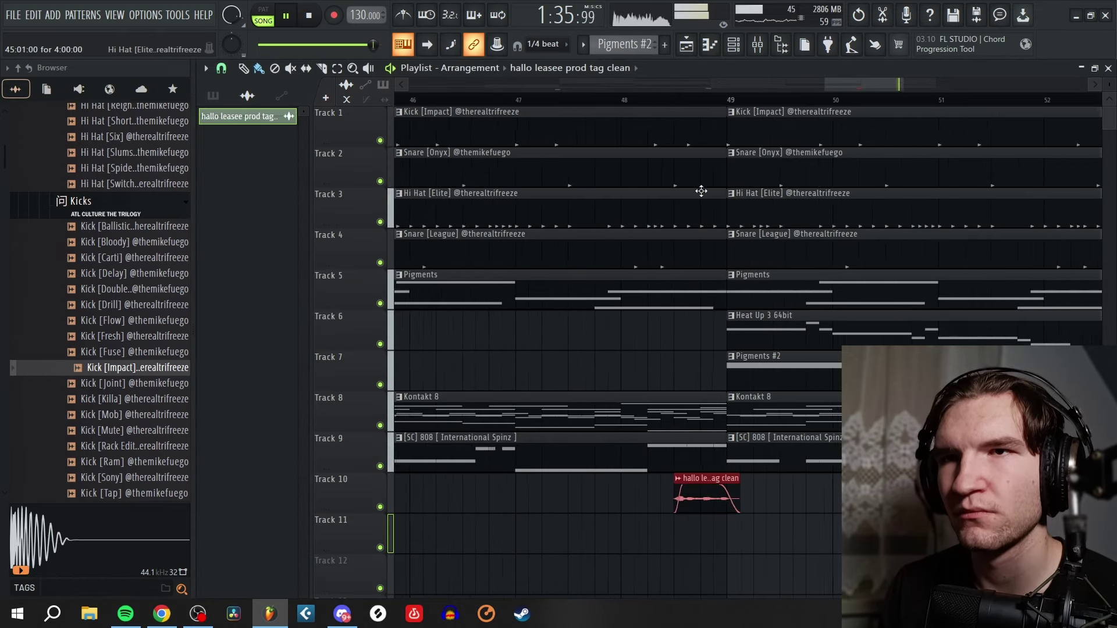
pyautogui.scroll(4, 720, 212)
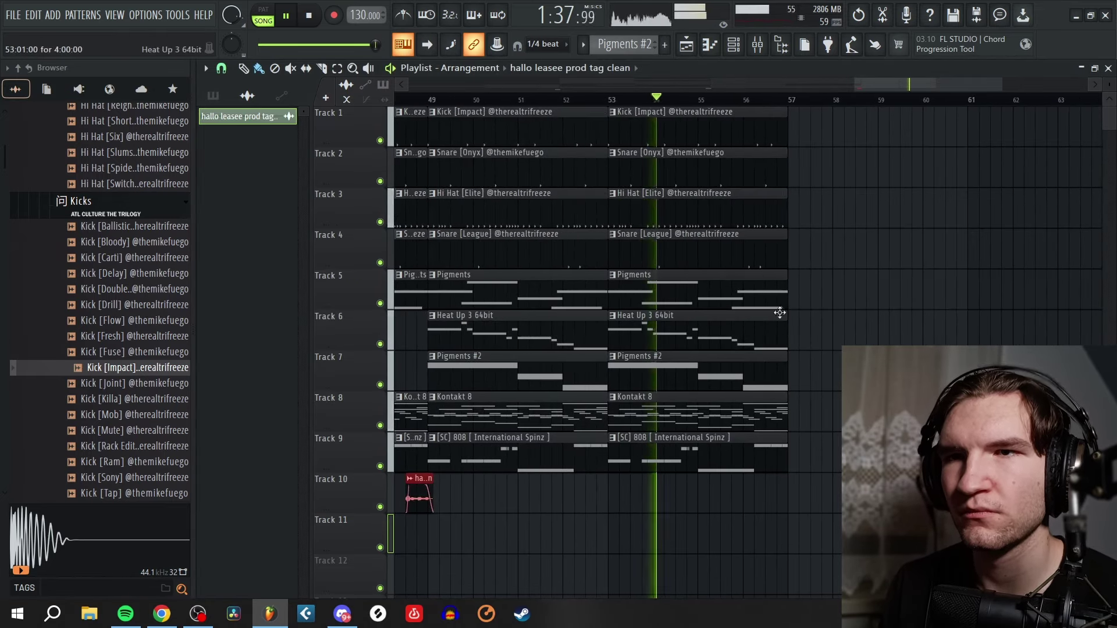